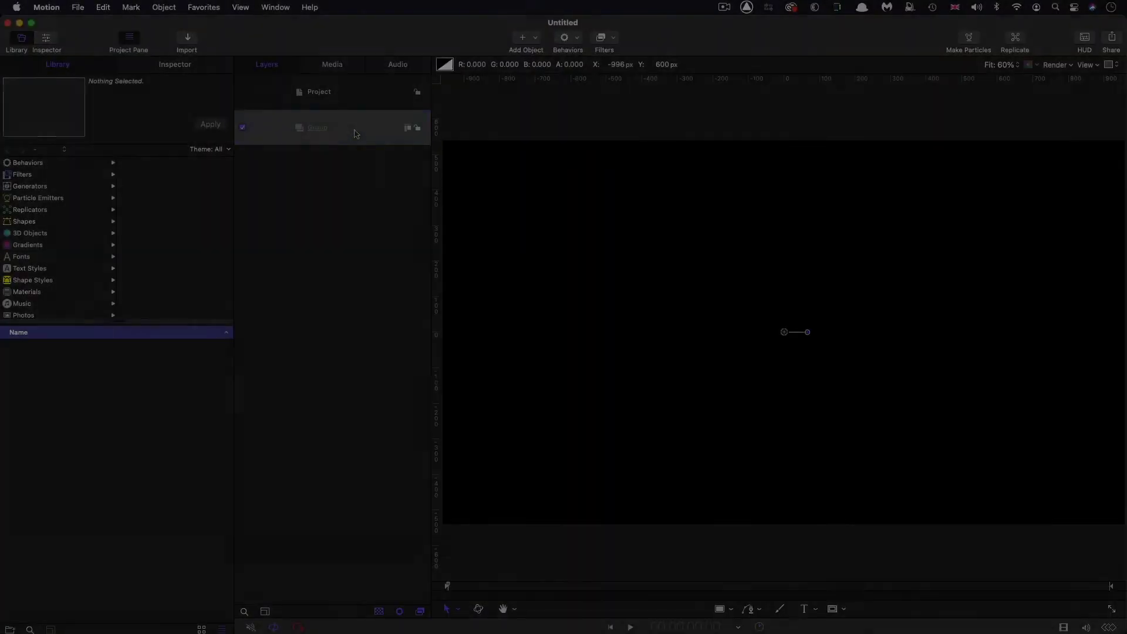
- Import Sebastian.mov from the Assets folder into the empty group
key(super+shift+a)
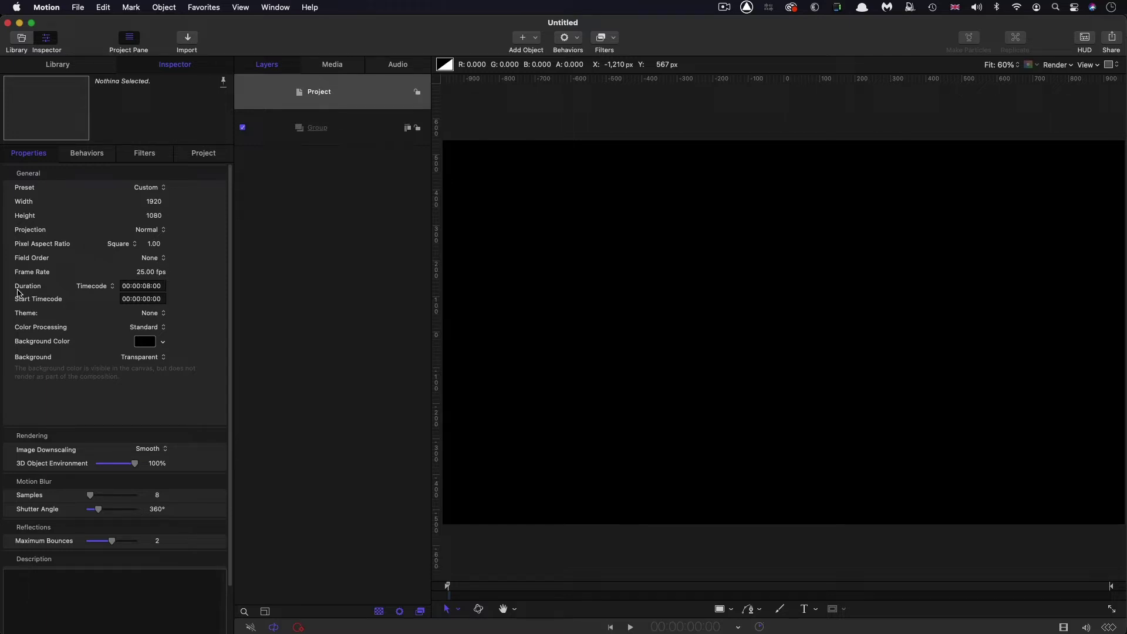
click(371, 137)
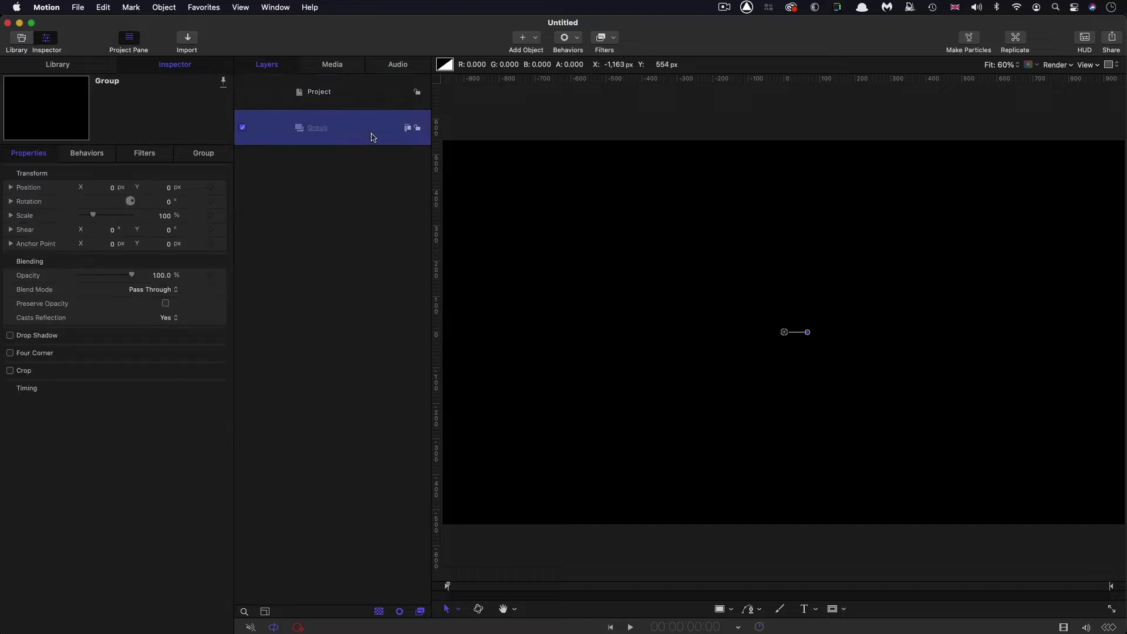
click(189, 39)
click(628, 112)
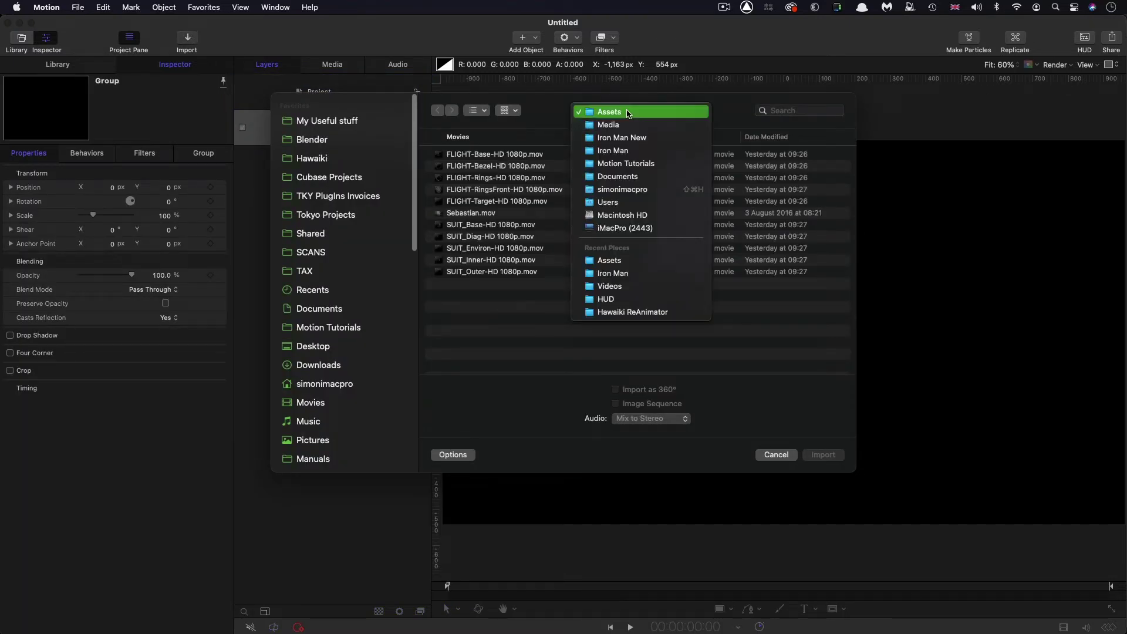
click(463, 214)
click(464, 213)
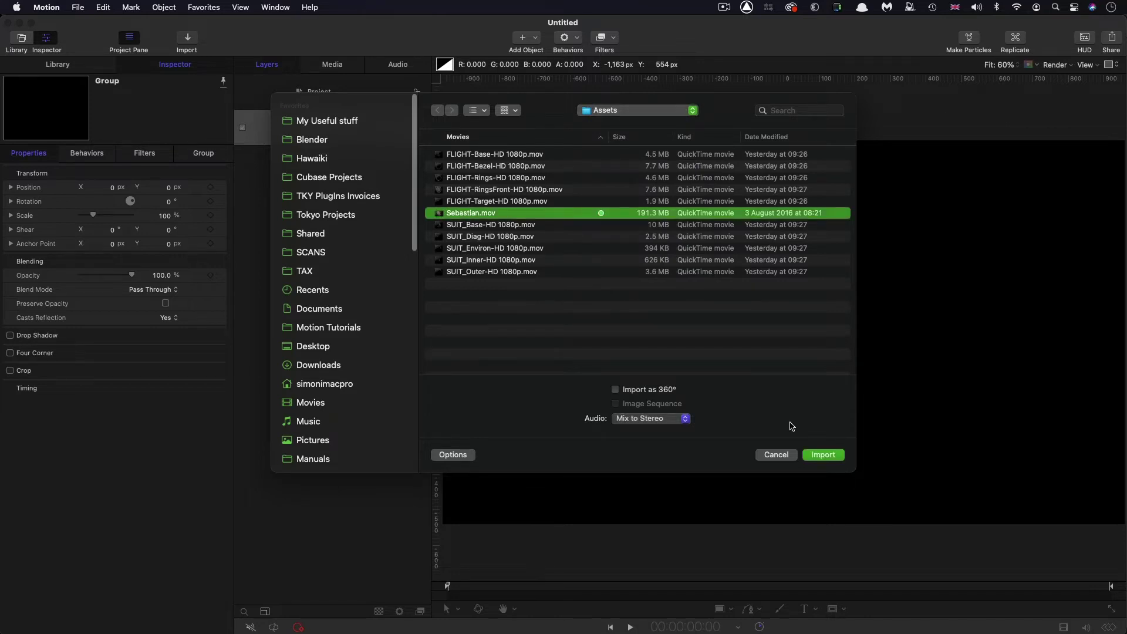
click(823, 454)
- Scrub through the imported clip to its end and return to the first frame
drag(449, 589, 1114, 592)
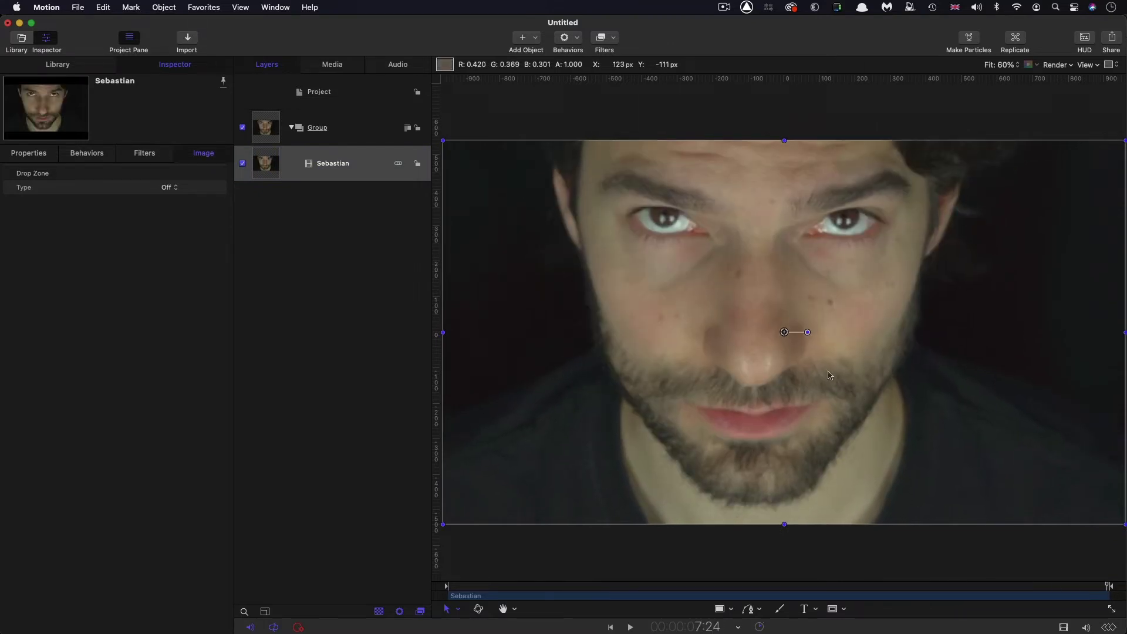
click(264, 163)
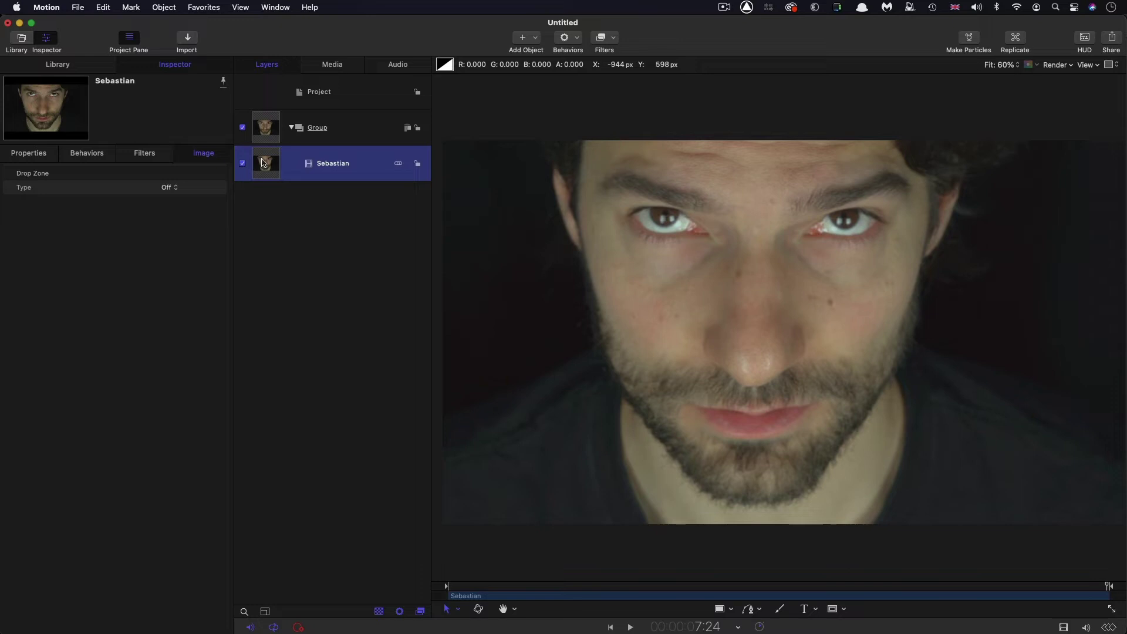
click(492, 590)
drag(492, 590, 420, 590)
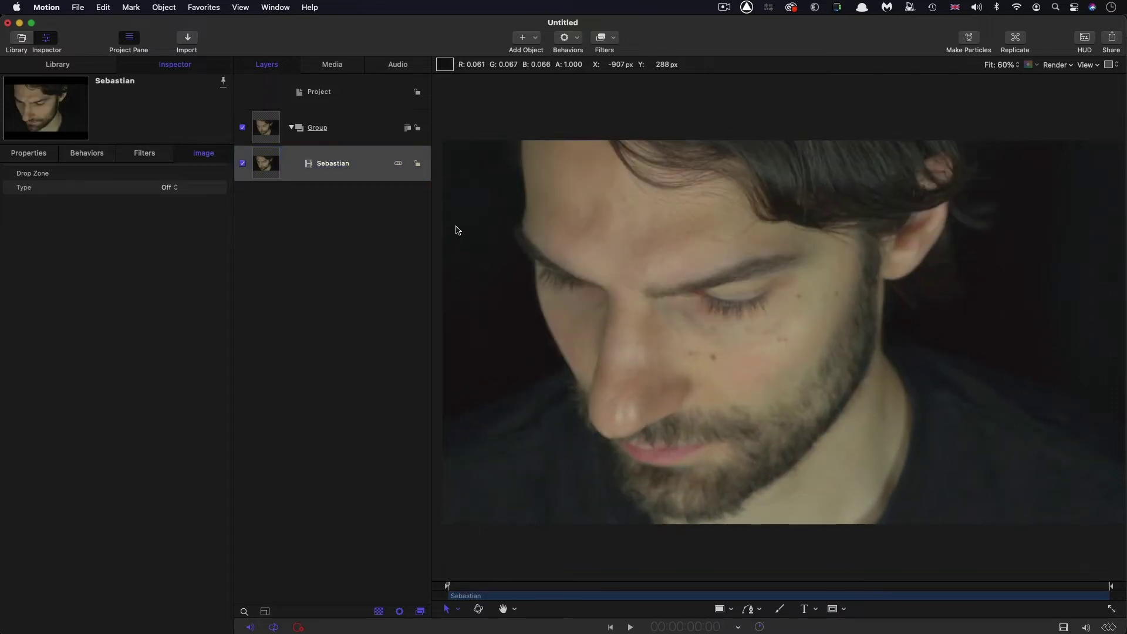
- Add an Analyze Motion tracking behavior to the imported clip and display the canvas rulers
click(269, 173)
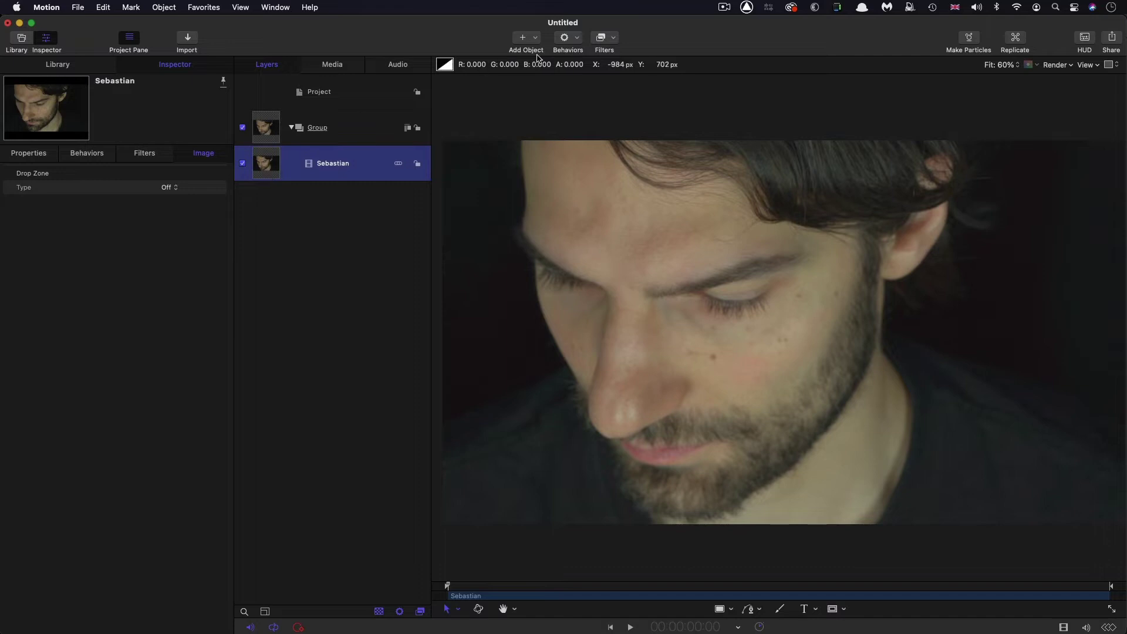
click(577, 38)
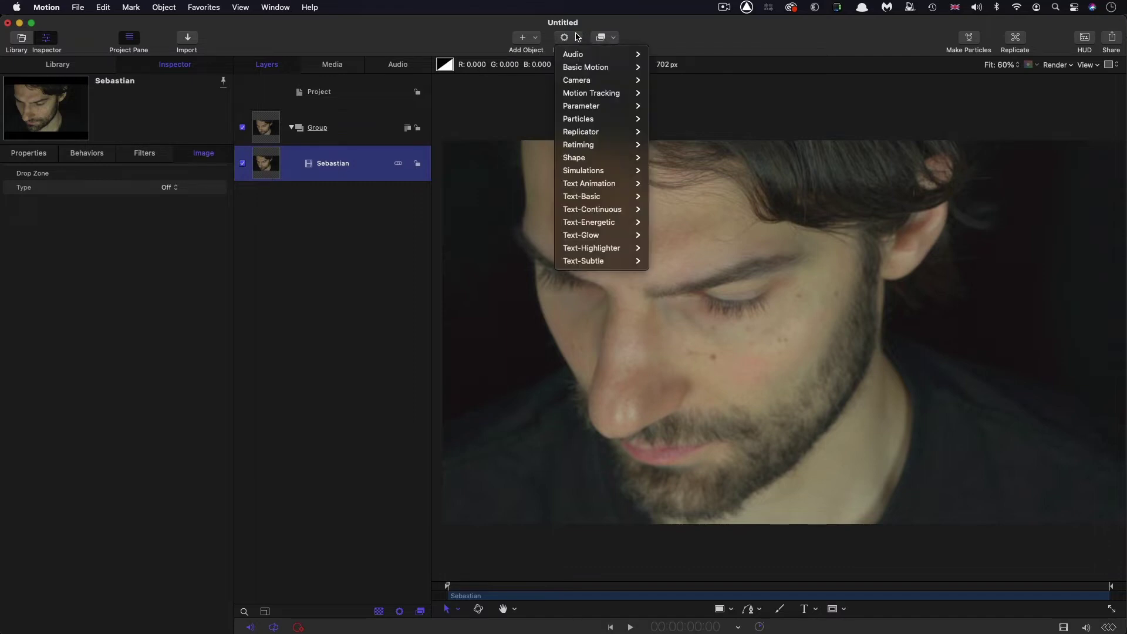
mouse_move(580, 79)
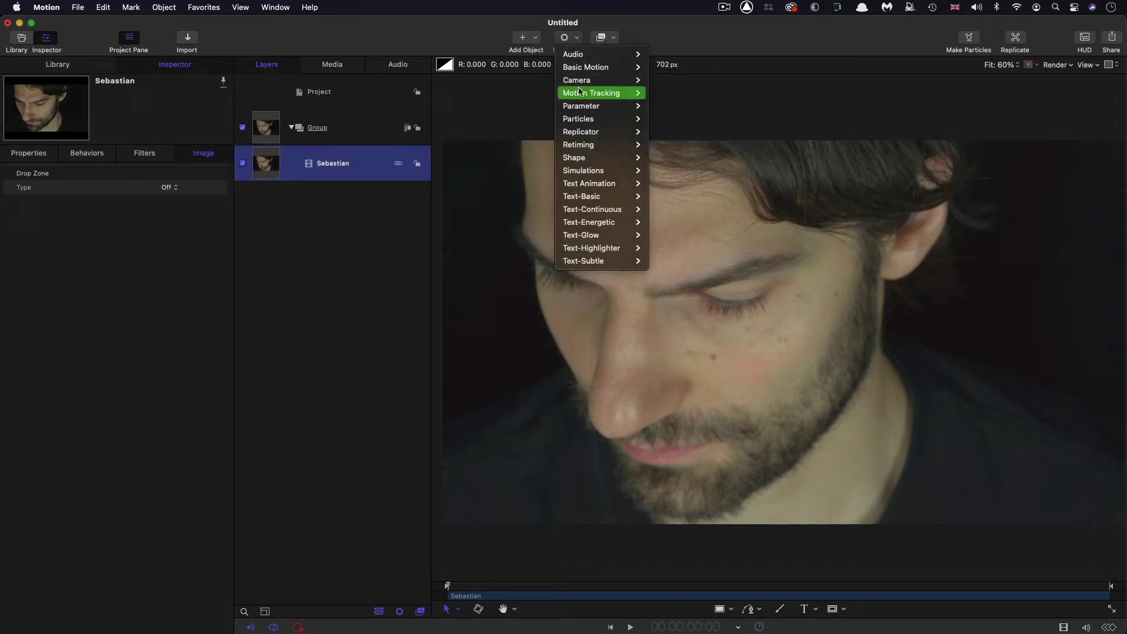
click(691, 101)
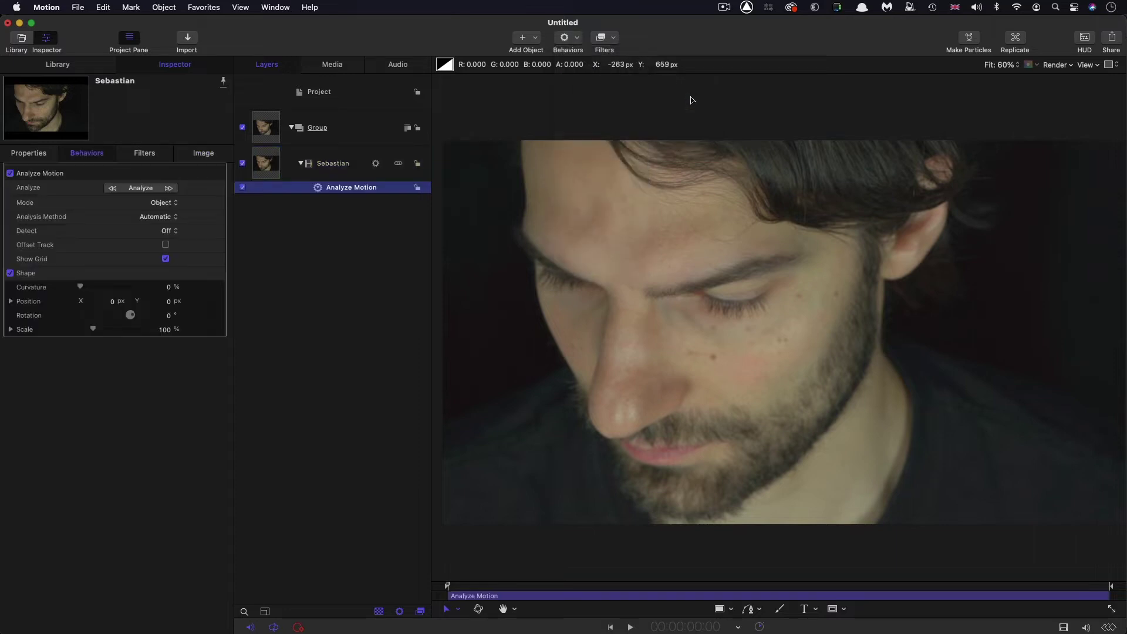
key(super+shift+r)
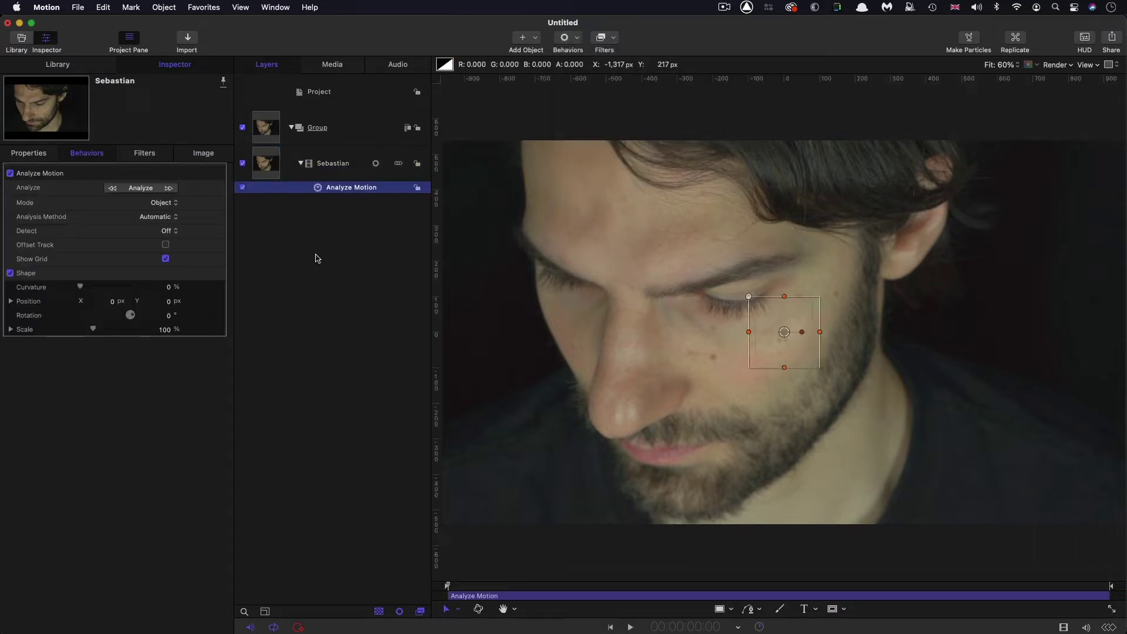
- Set the tracker shape to 40% scale and 100% curvature, and place it over the cheek mole at about X -198, Y -72 px
click(165, 329)
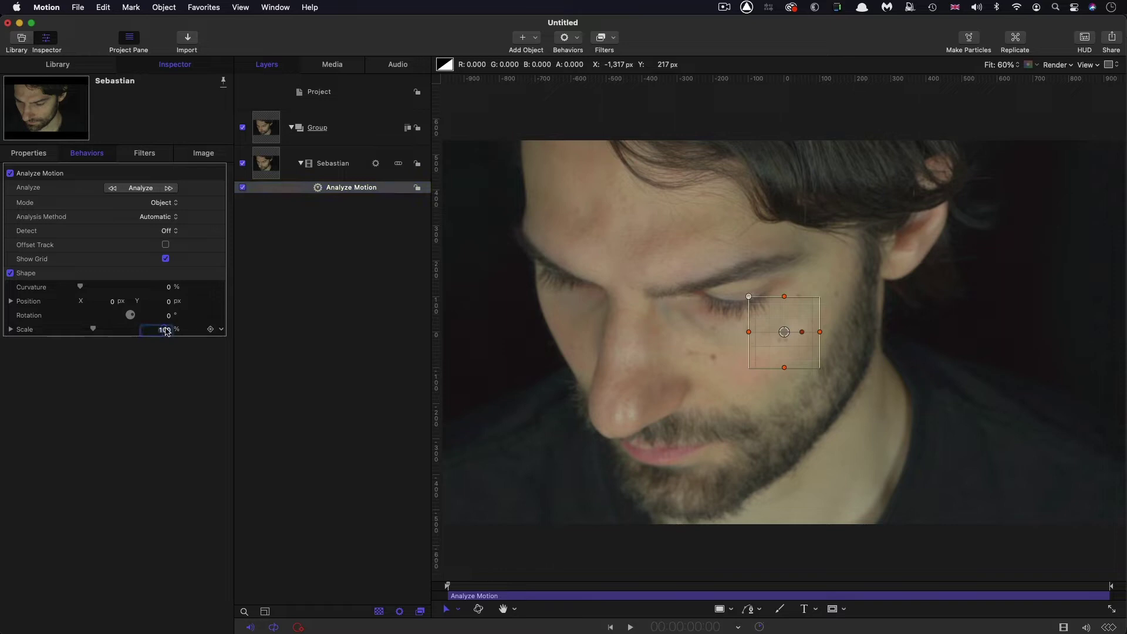
text(40)
key(Return)
drag(80, 287, 132, 287)
drag(784, 332, 719, 359)
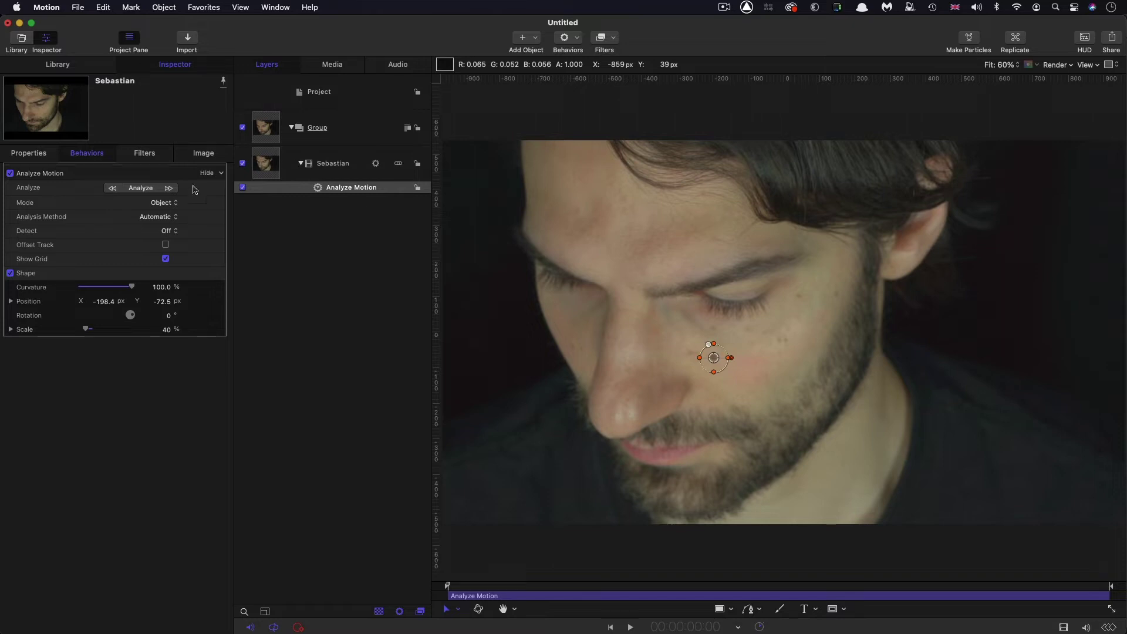
- Keep the tracker in Object mode and analyze the mole's motion forward through the whole clip
click(165, 204)
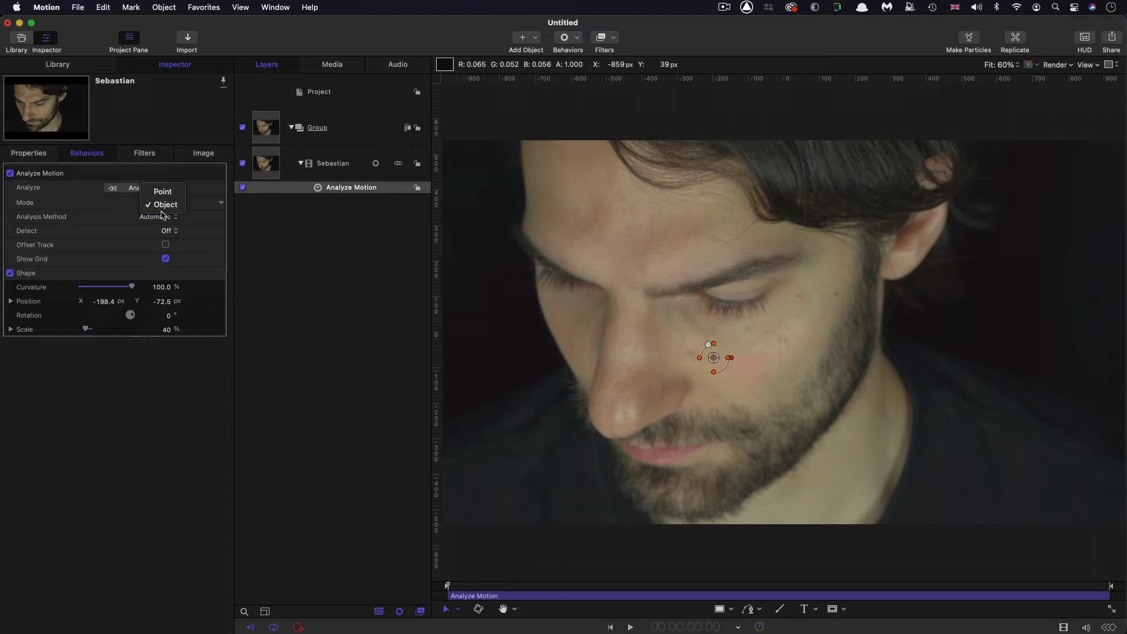
click(897, 441)
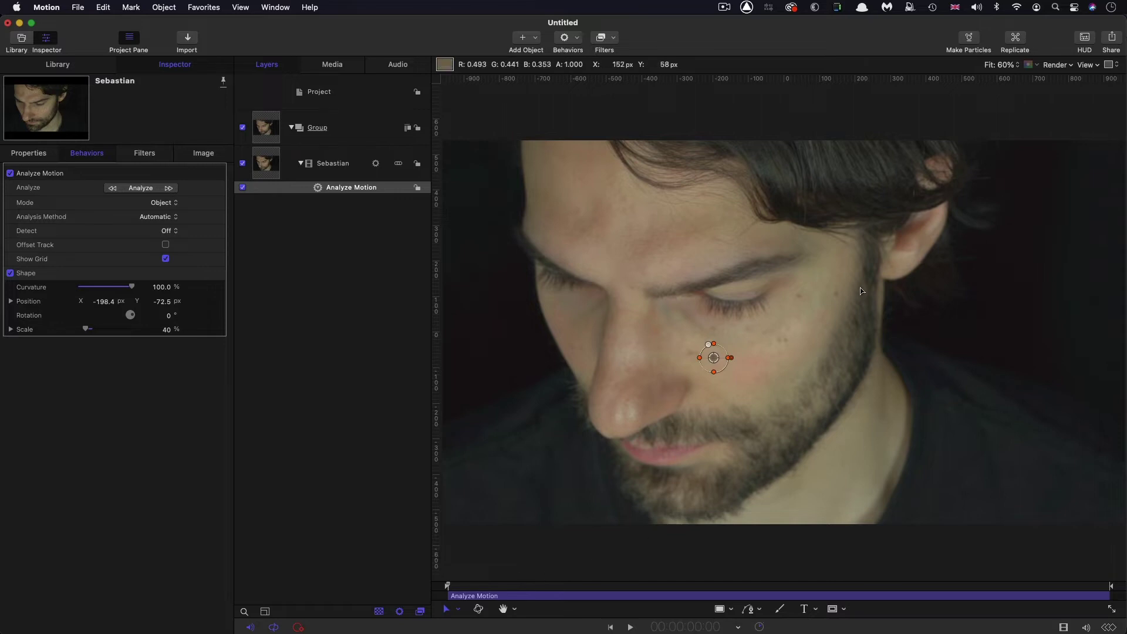
click(168, 188)
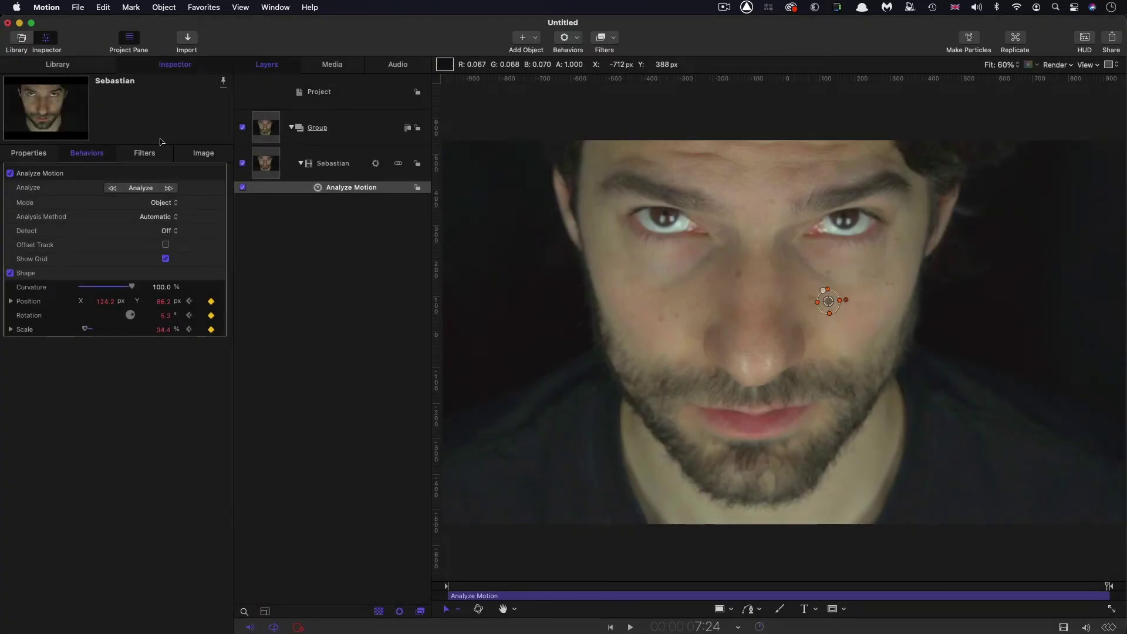
- Create a new empty group above the clip's group
click(266, 164)
click(275, 122)
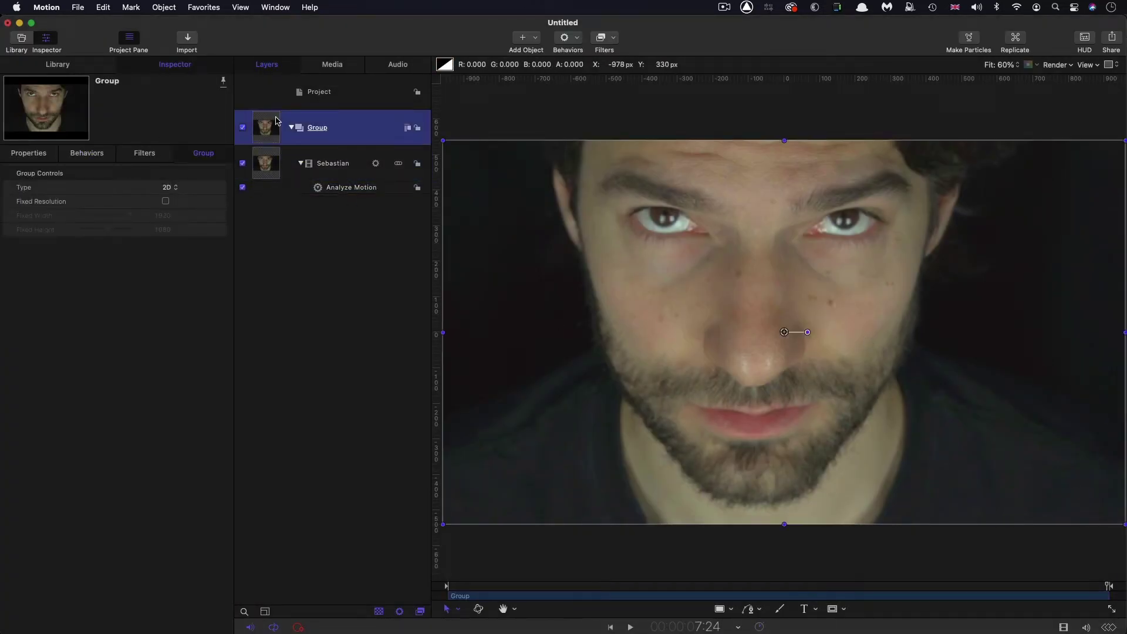
click(244, 92)
click(163, 7)
click(166, 23)
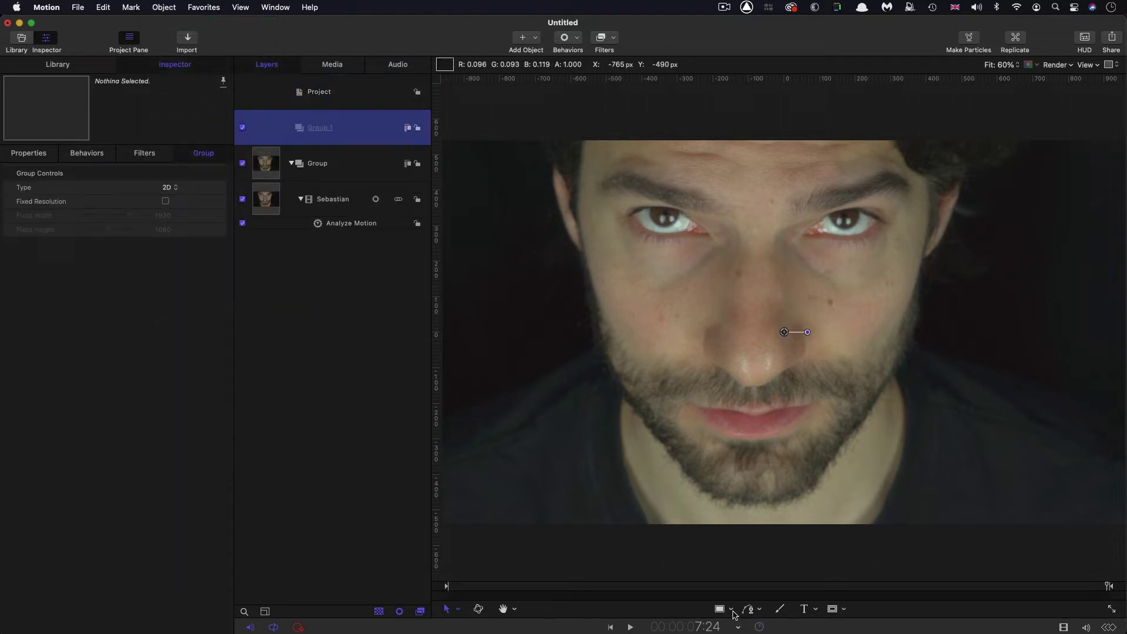
- Draw a white outlined circle between the eyes in the new group and reset its transform to centre it in the frame
key(c)
drag(726, 202, 783, 259)
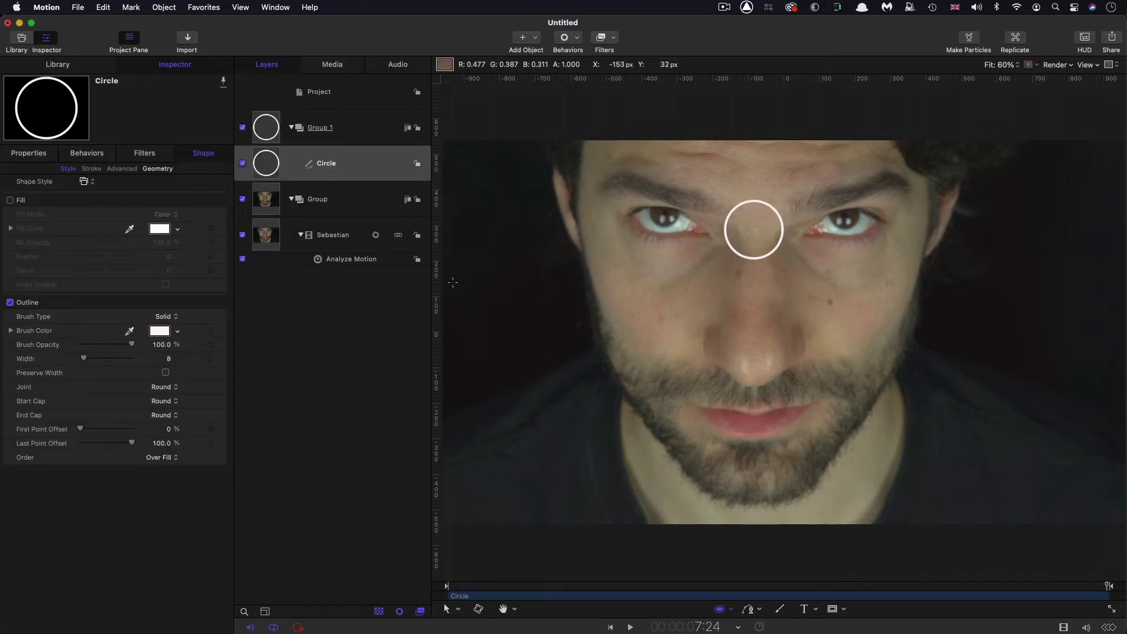
click(35, 154)
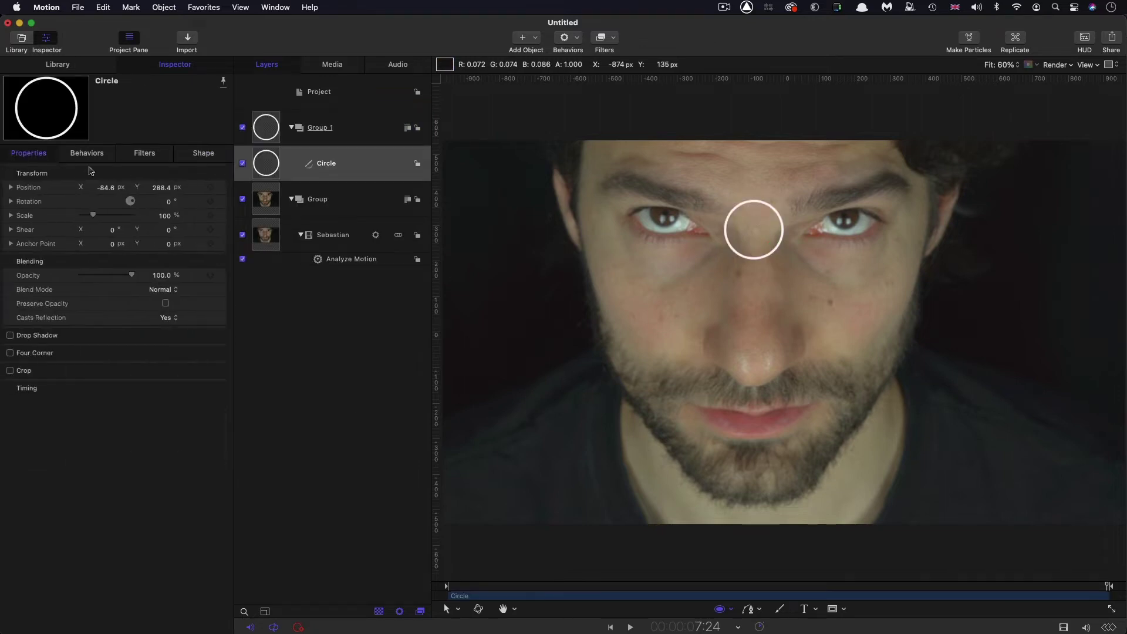
right_click(107, 172)
click(139, 180)
click(204, 154)
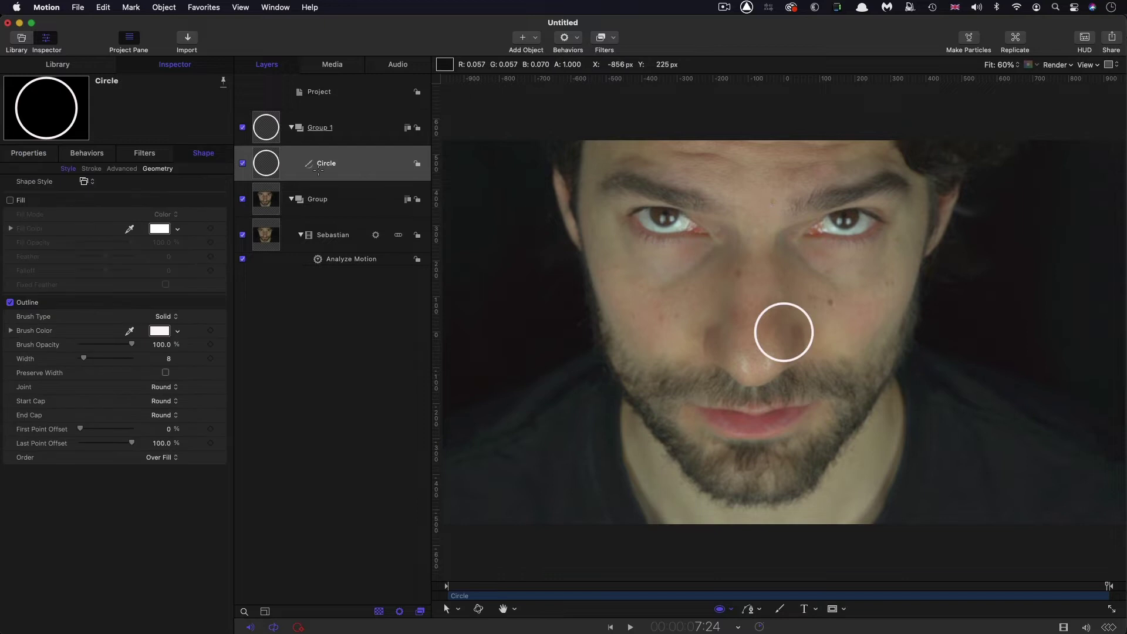
- Add a Link parameter behavior to the circle's Position
click(267, 163)
key(F2)
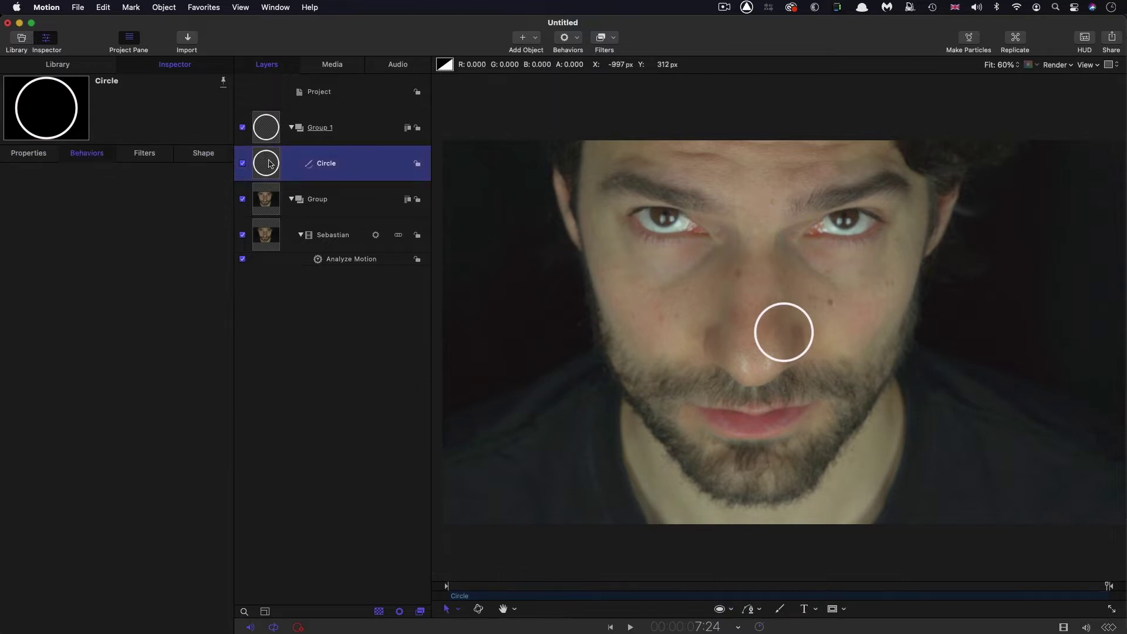
click(34, 155)
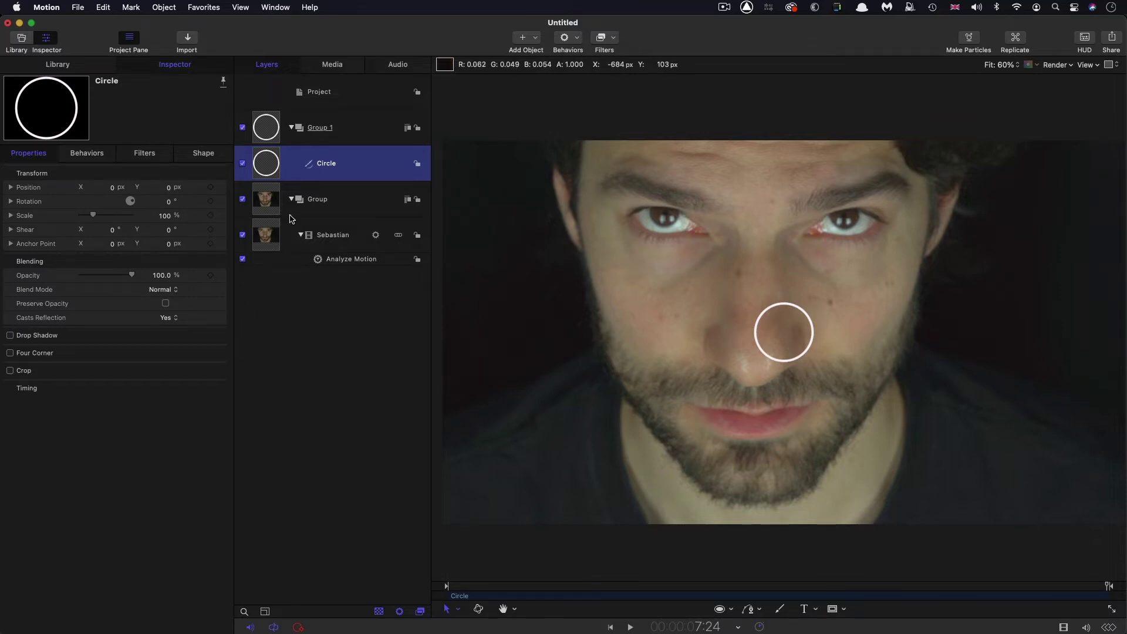
mouse_move(210, 187)
click(222, 188)
mouse_move(282, 308)
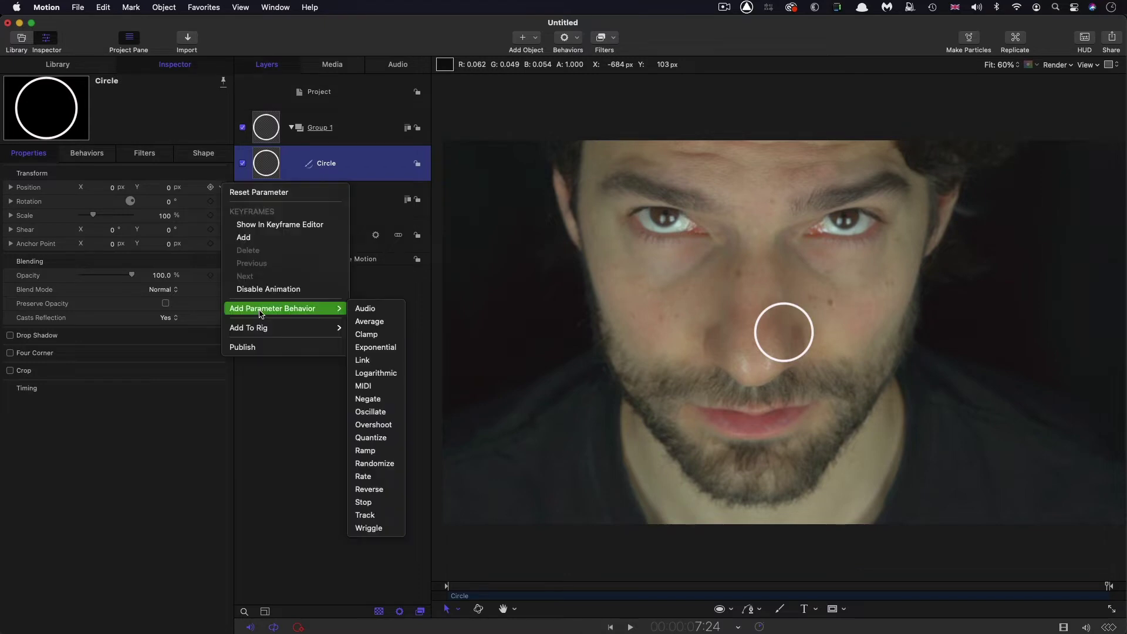
click(380, 360)
- Link the circle's position to the clip's Analyze Motion tracker, using all axes of its Shape Transform Position as the source parameter
drag(256, 249, 159, 196)
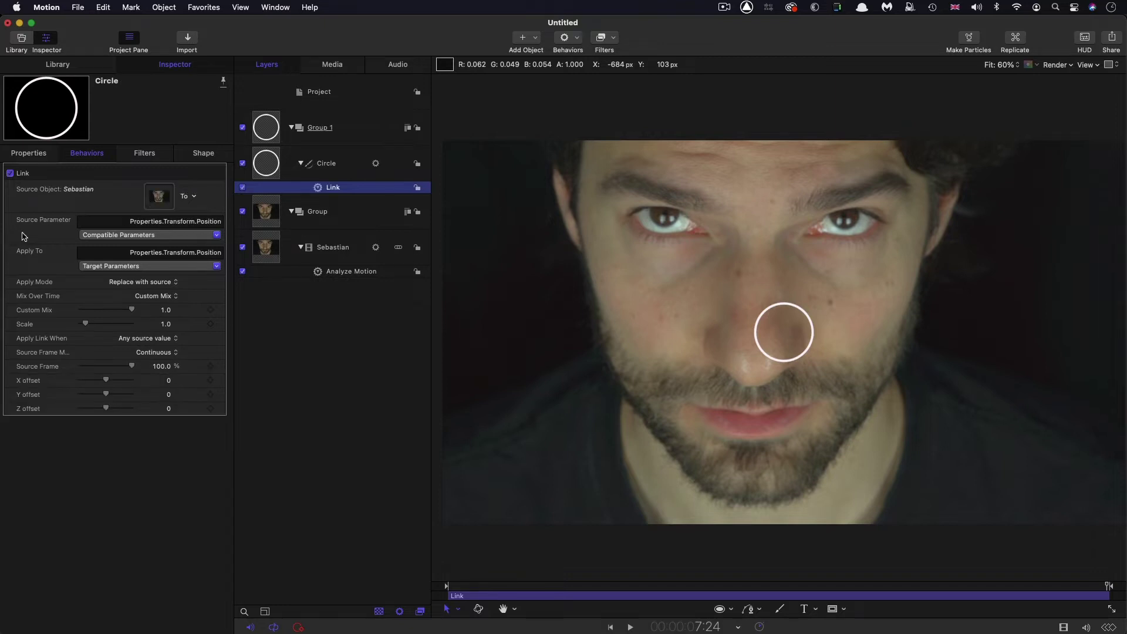
click(134, 236)
mouse_move(153, 260)
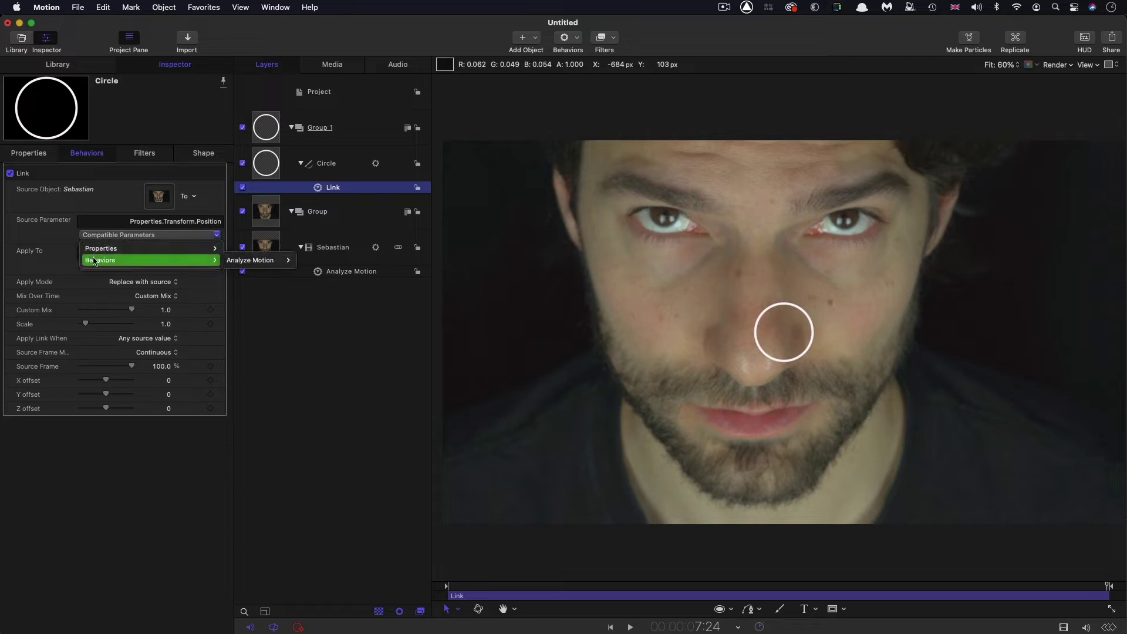
mouse_move(272, 261)
mouse_move(329, 260)
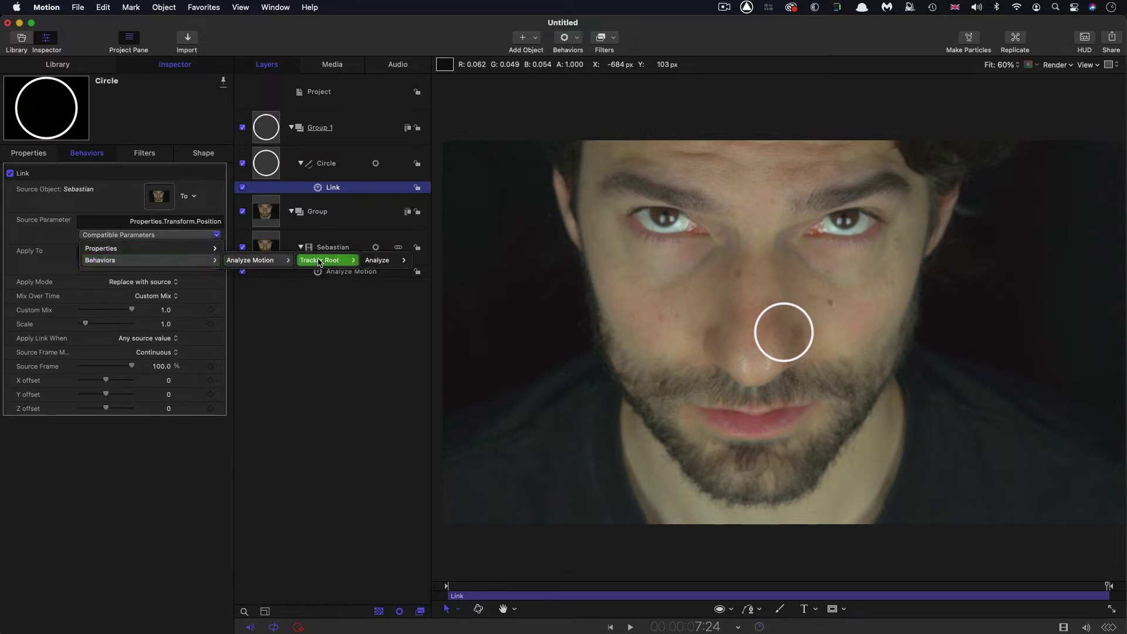
mouse_move(382, 264)
mouse_move(428, 263)
mouse_move(472, 263)
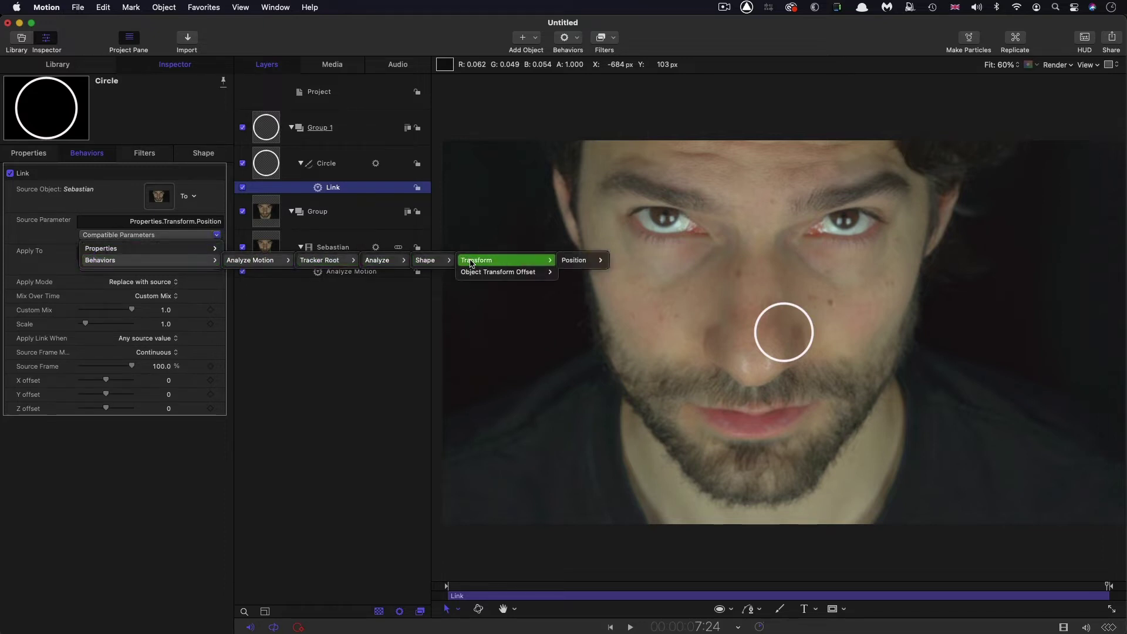
mouse_move(575, 262)
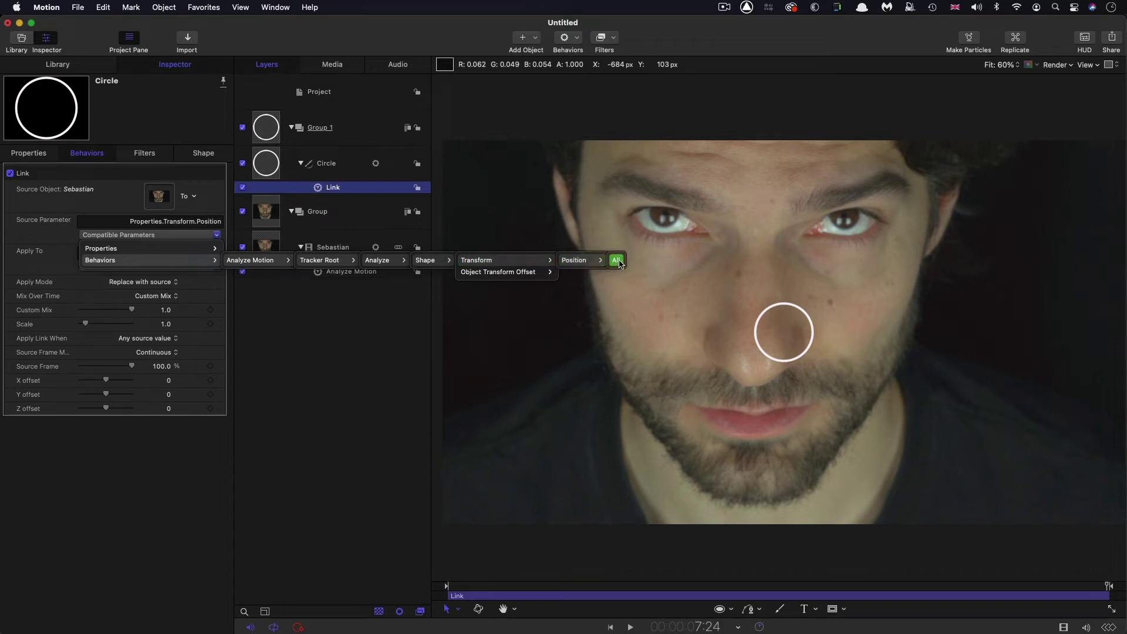
click(616, 262)
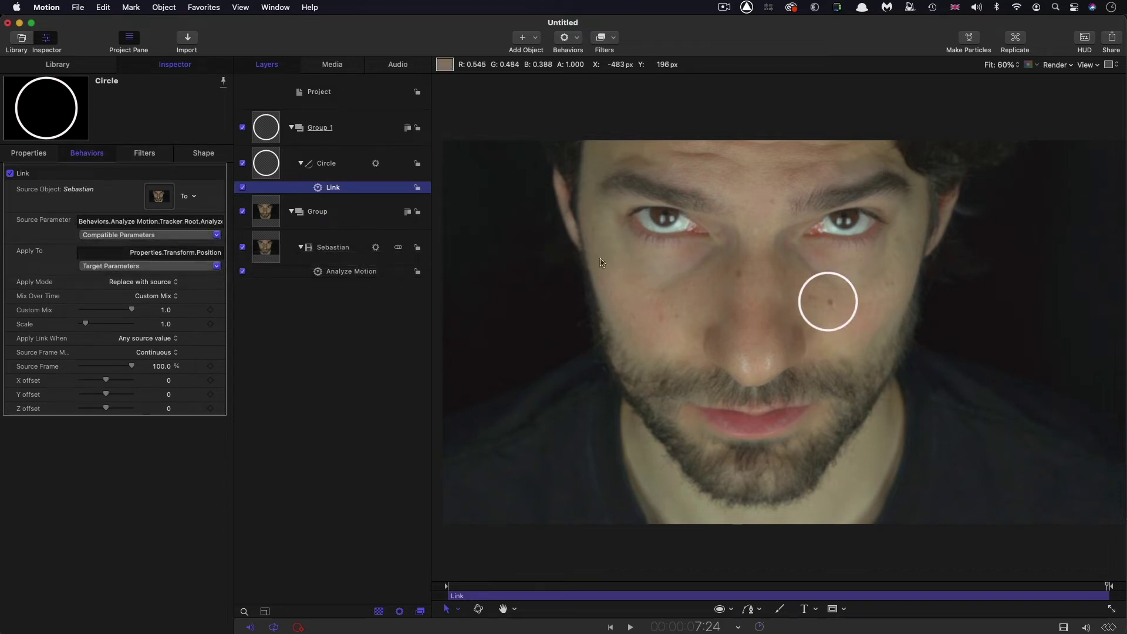
- Set the Link's Z offset to -1000 and adjust its X and Y offsets until the circle sits between the eyebrows
drag(678, 587, 1109, 587)
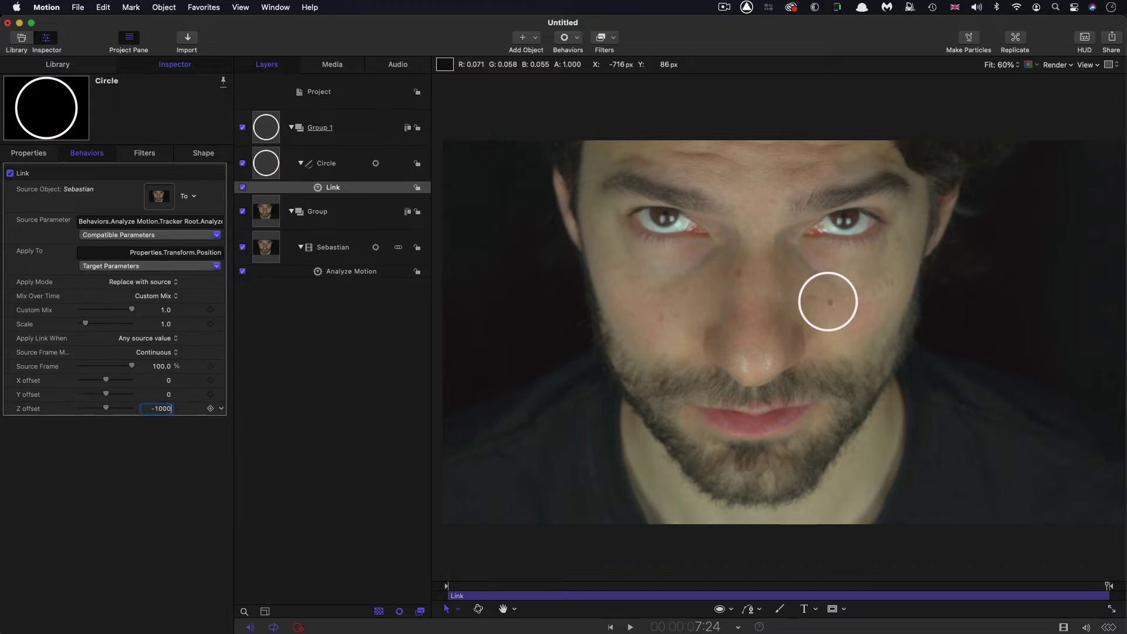
key(Return)
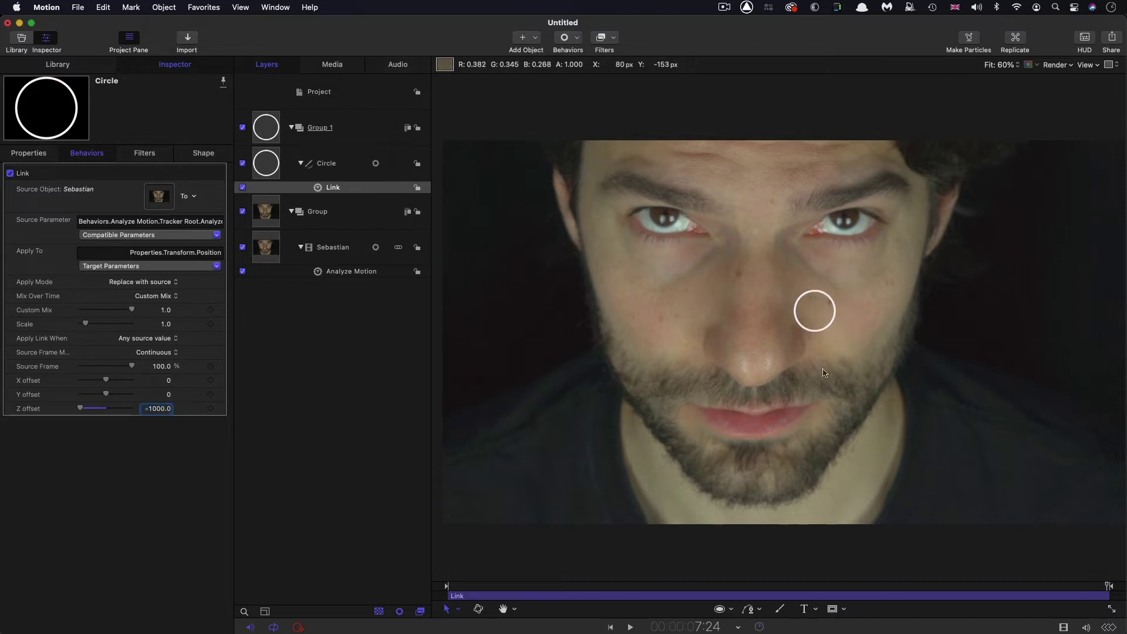
drag(170, 384, 324, 394)
- Rename the linked circle as Centre and duplicate it together with its Link behavior
click(270, 165)
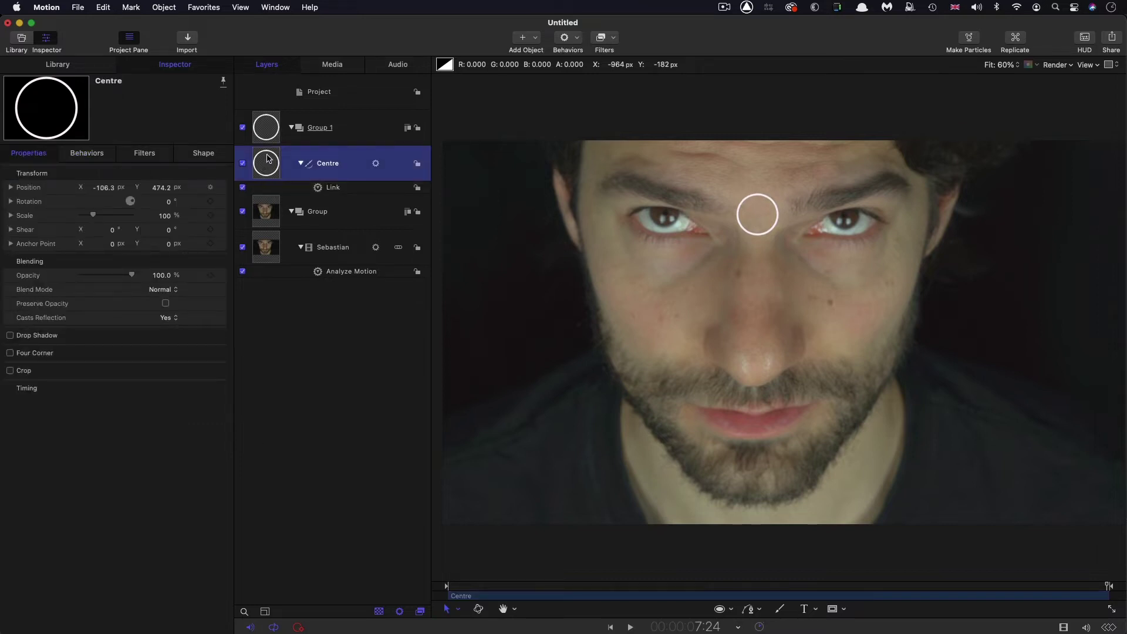
right_click(265, 158)
click(295, 202)
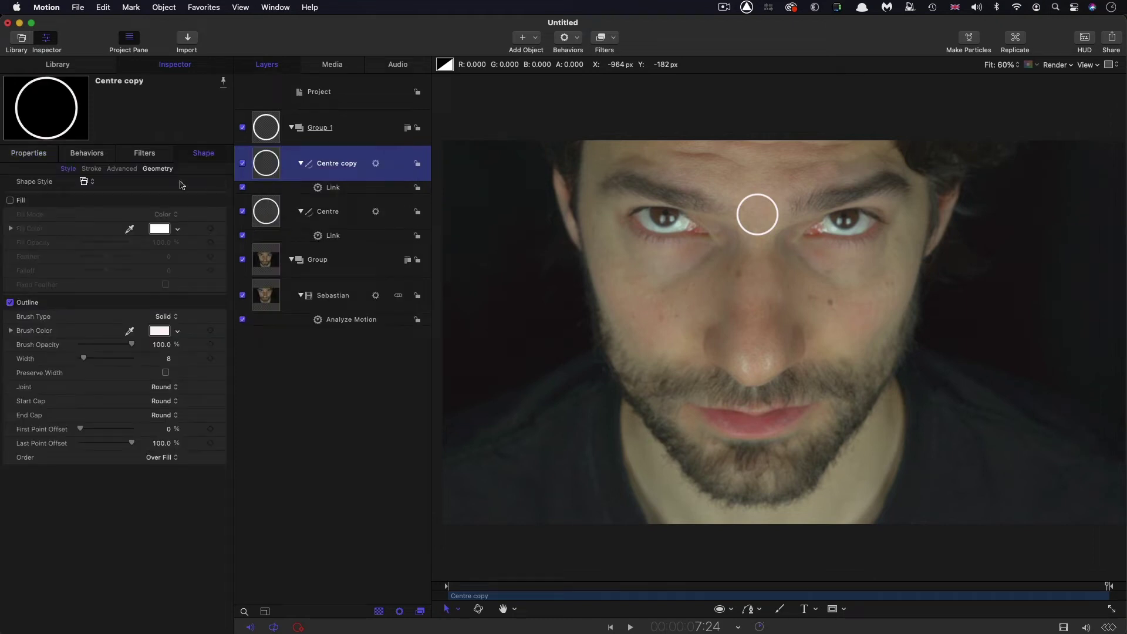
- Set the Centre copy's Link Z offset to 0 and its X and Y offsets to -460.3 and 217.7, placing it over the image-left eye
click(88, 153)
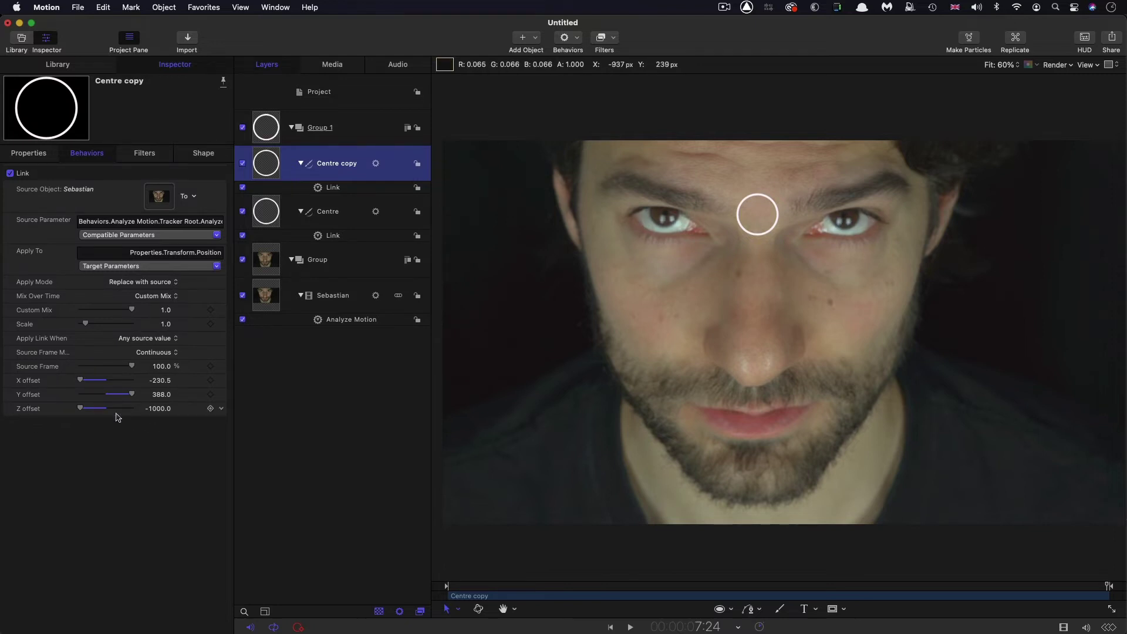
click(157, 409)
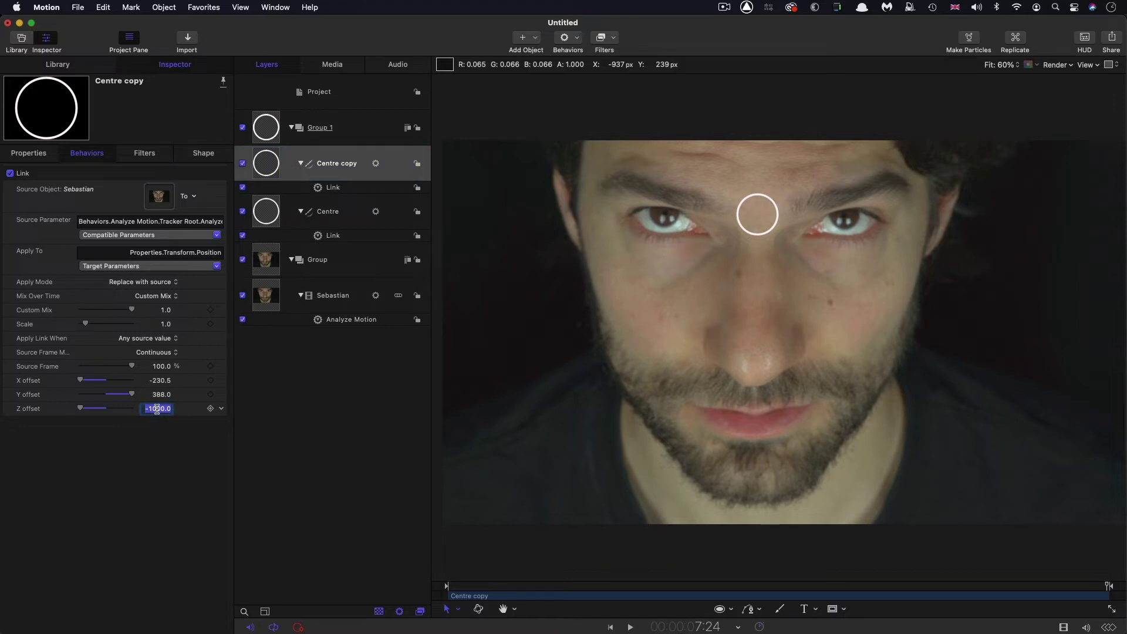
text(0)
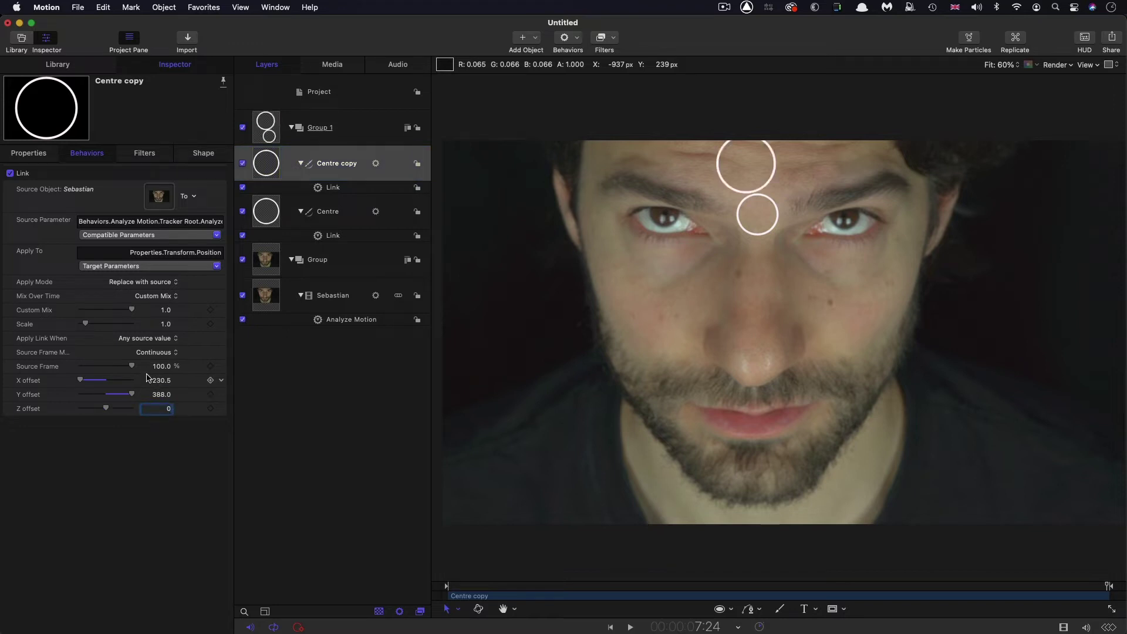
mouse_move(161, 383)
mouse_down()
mouse_move(138, 382)
mouse_move(147, 395)
mouse_move(136, 395)
mouse_move(161, 392)
mouse_move(164, 378)
mouse_up()
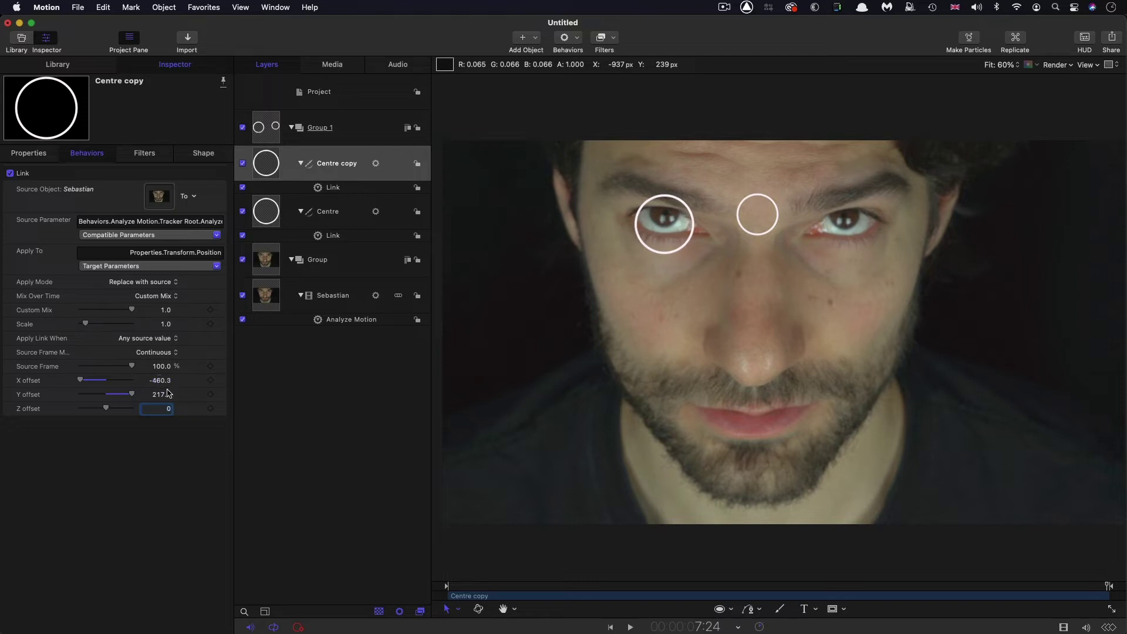
- Rename the Centre copy circle as Left and duplicate it together with its Link behavior
click(334, 168)
double_click(333, 165)
text(Lef)
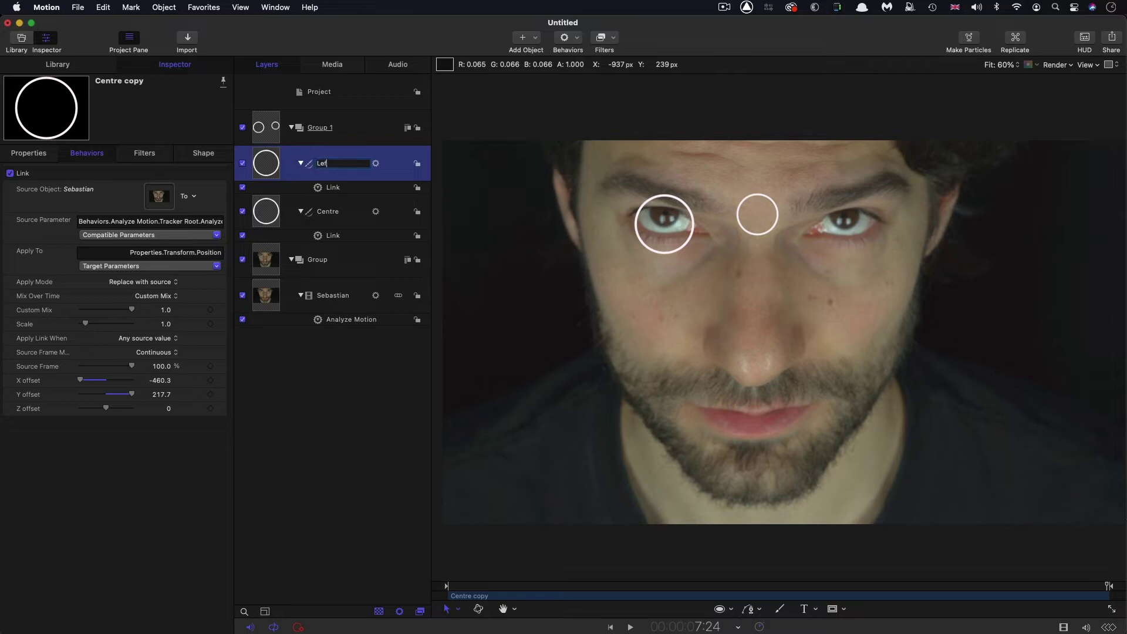
text(t)
key(Return)
right_click(281, 157)
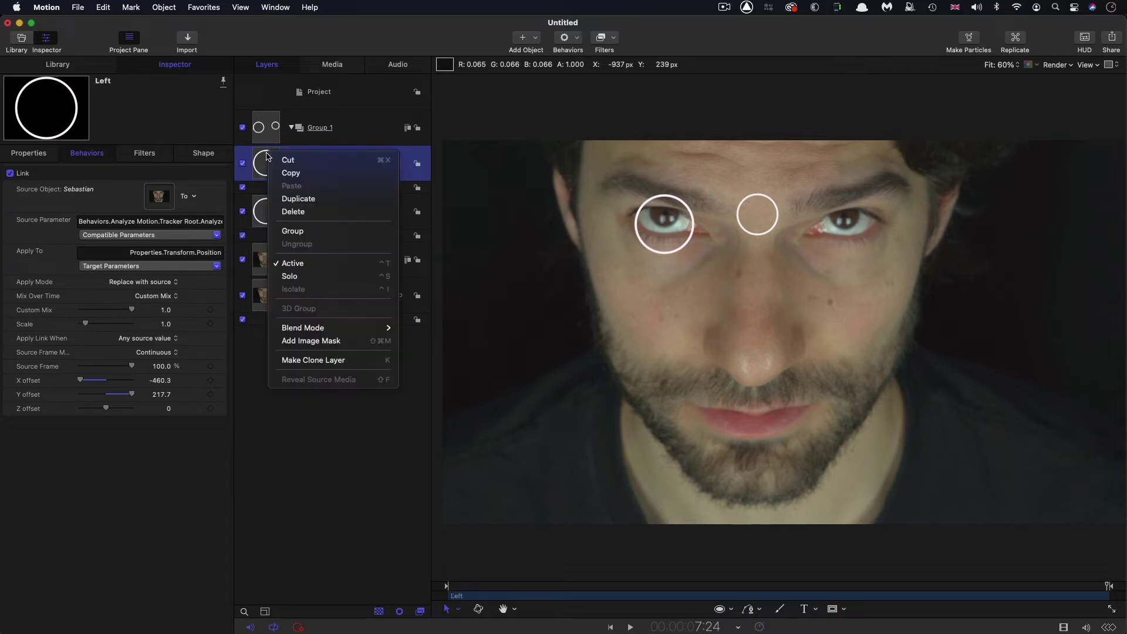
key(Escape)
key(super+d)
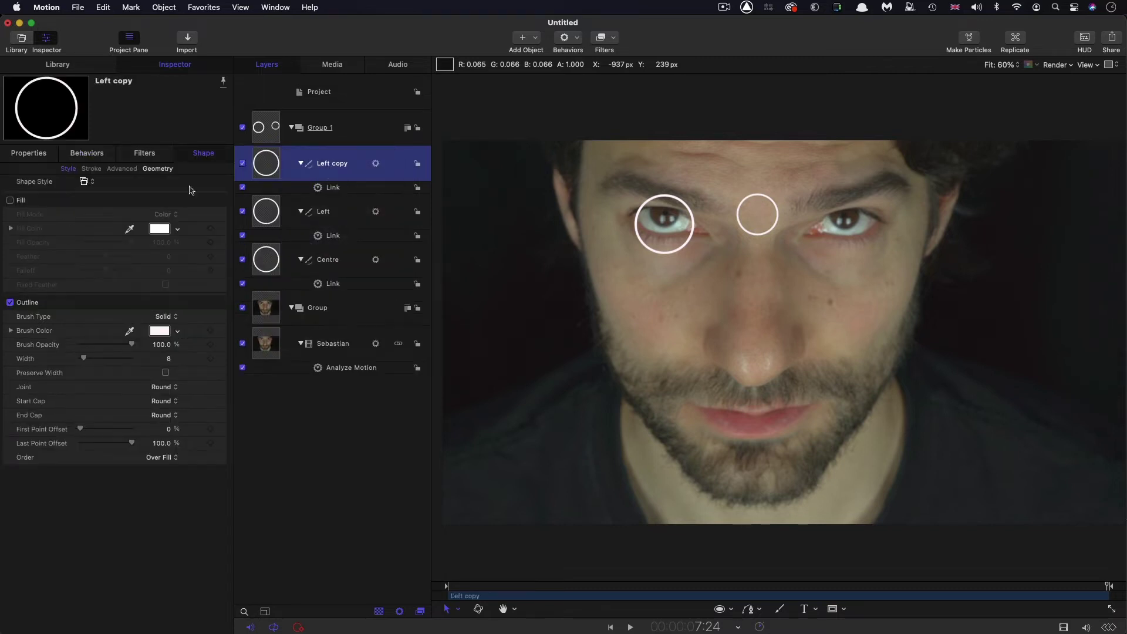
- Set the Left copy's Link X offset to 38.7 so it sits over the other eye, and rename it Right
click(85, 153)
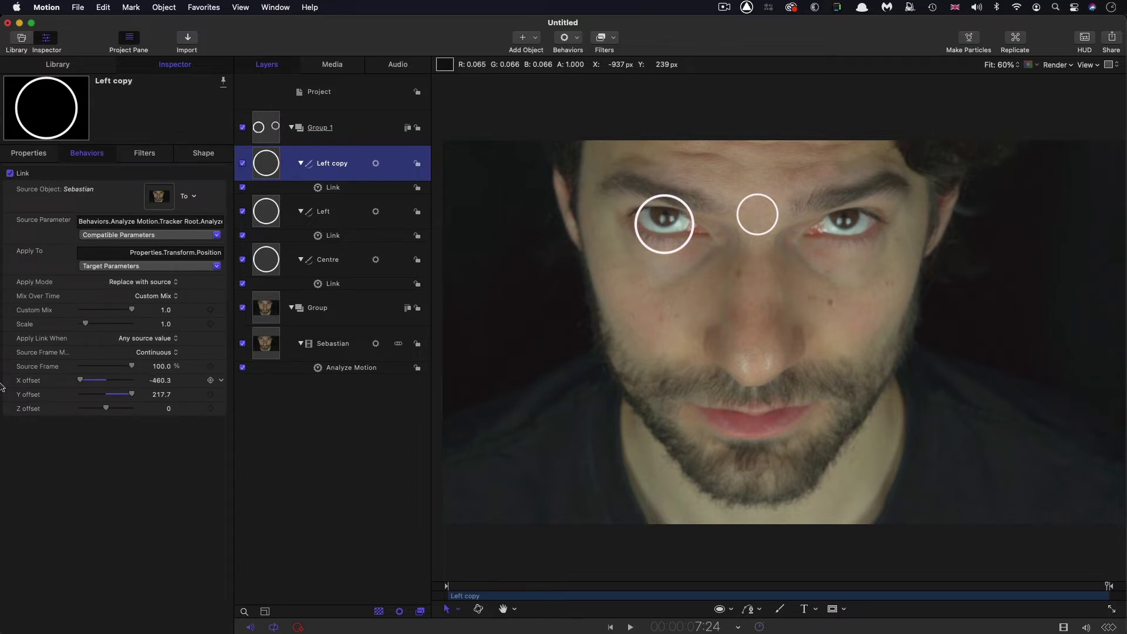
drag(165, 384, 192, 385)
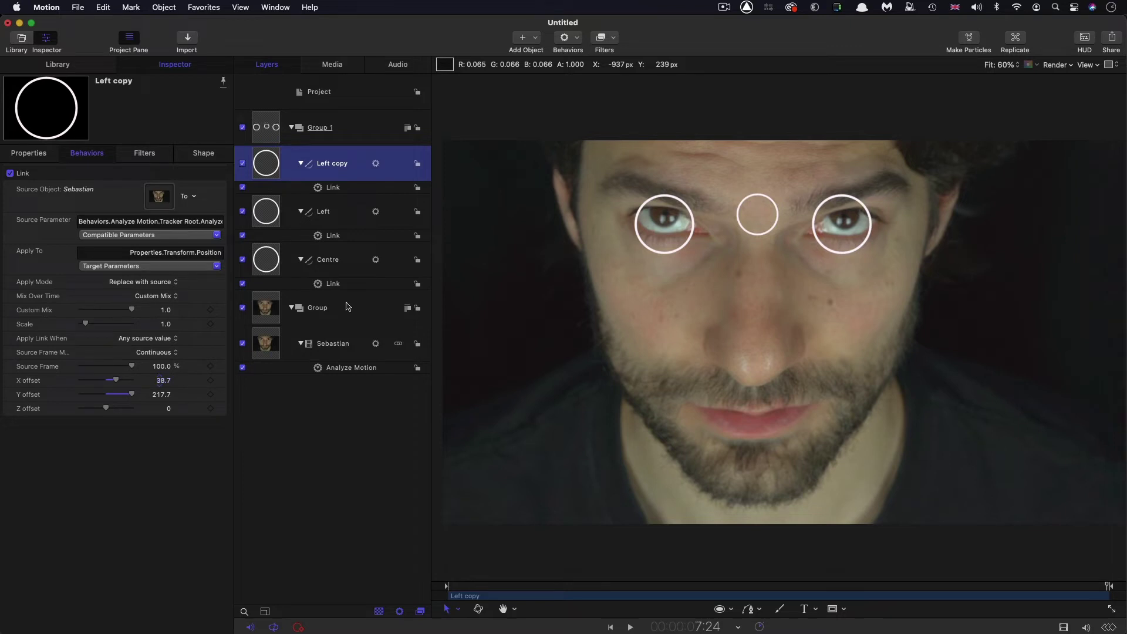
double_click(323, 165)
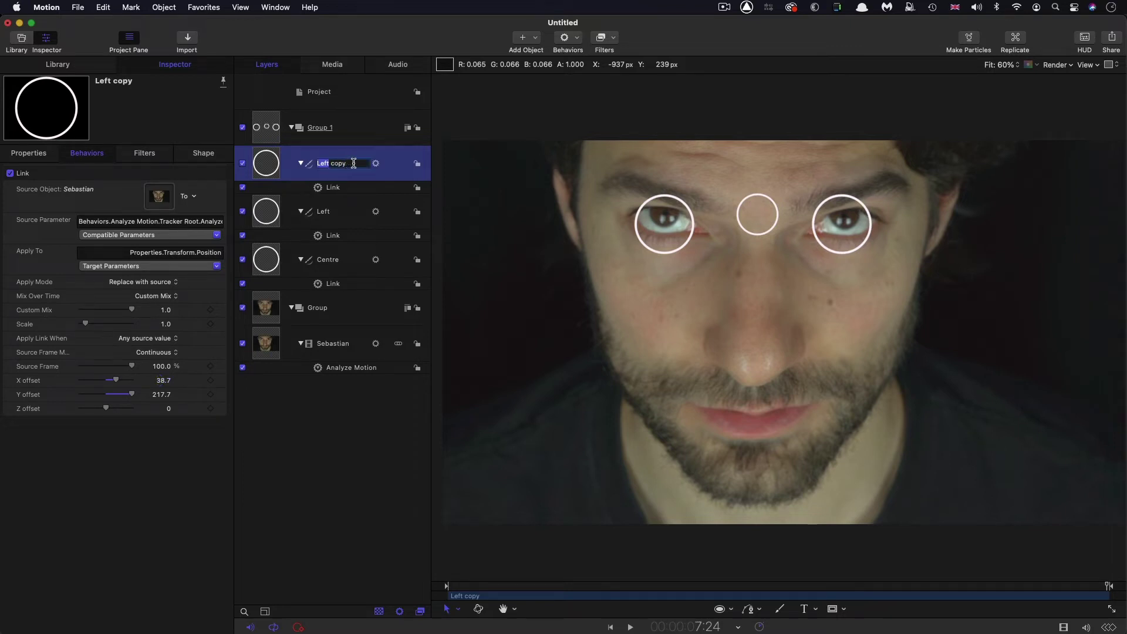
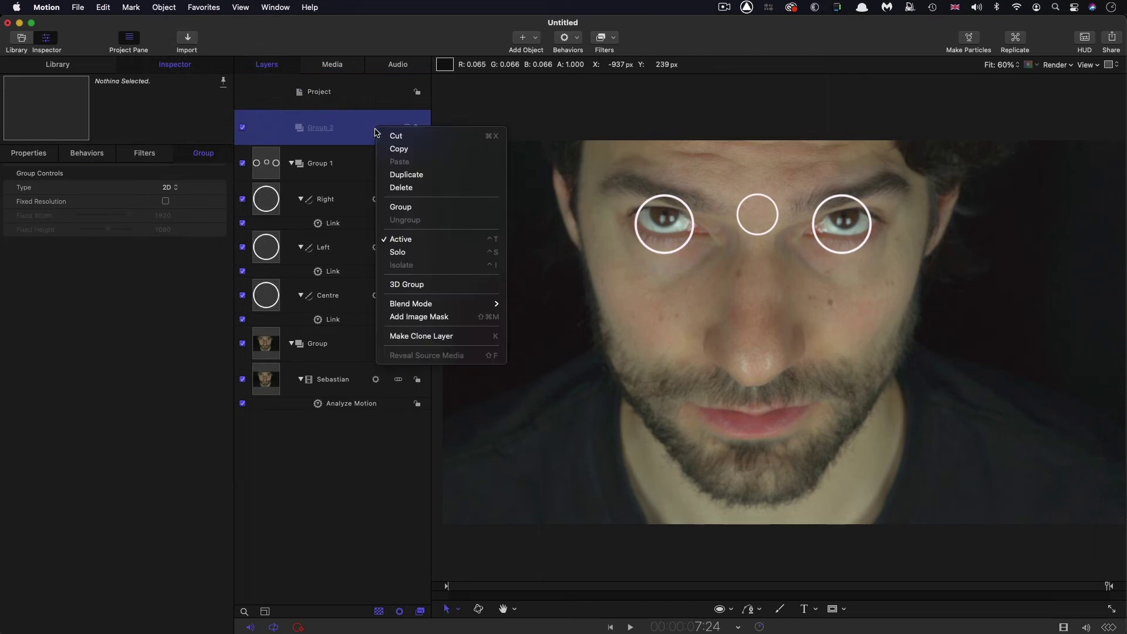
- Make the new empty group above Group 1 a 3D group and import the five FLIGHT HD 1080p movies into it
click(406, 286)
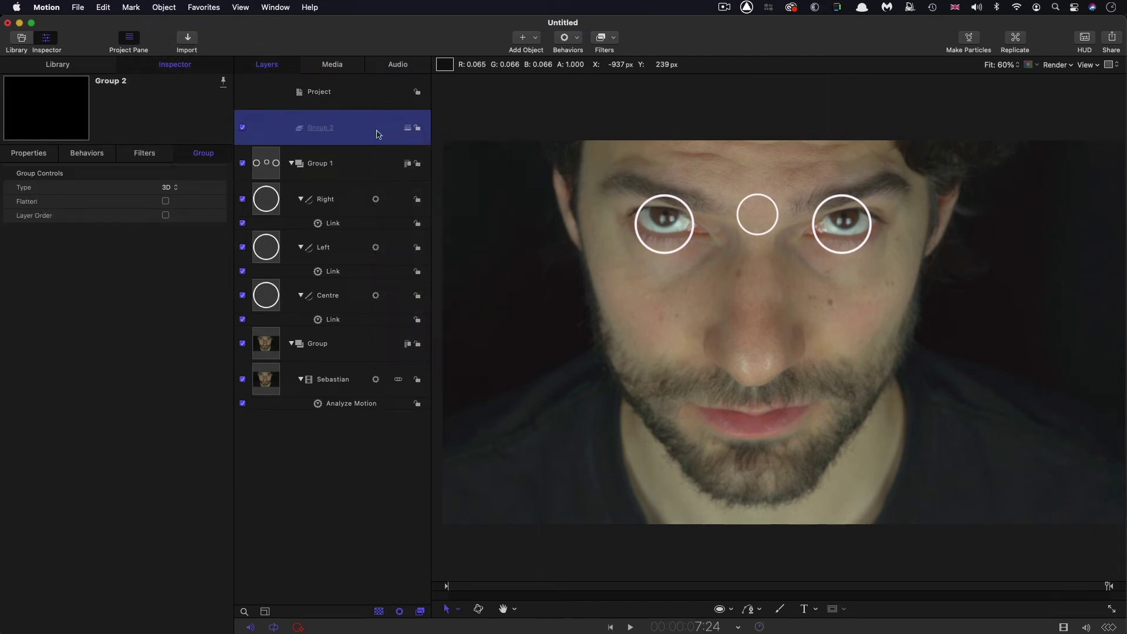
click(188, 38)
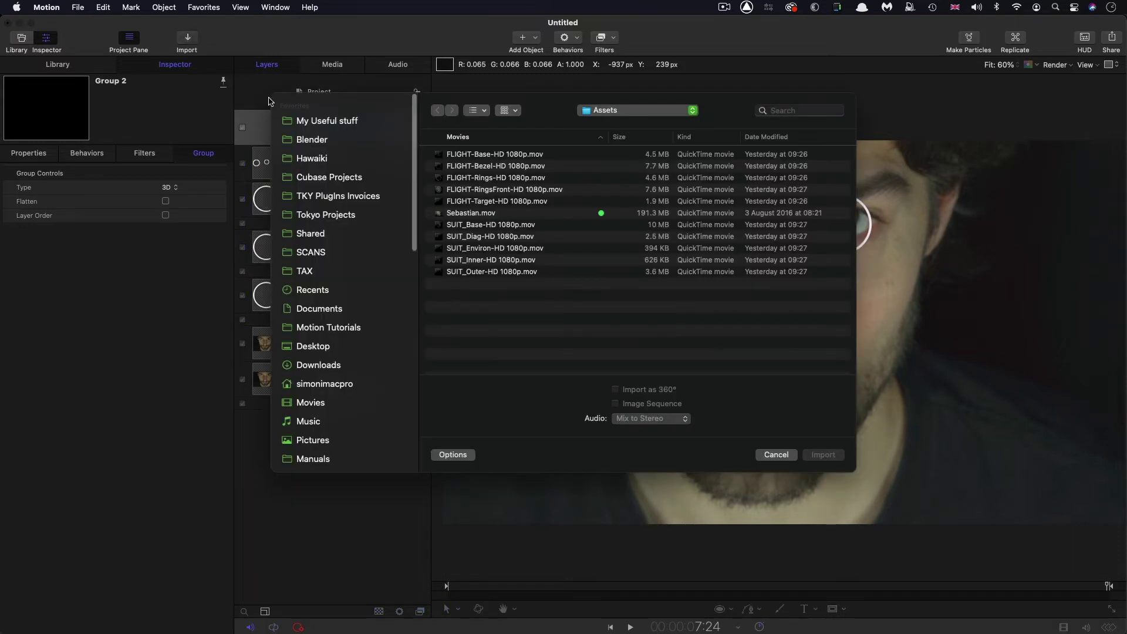
click(491, 155)
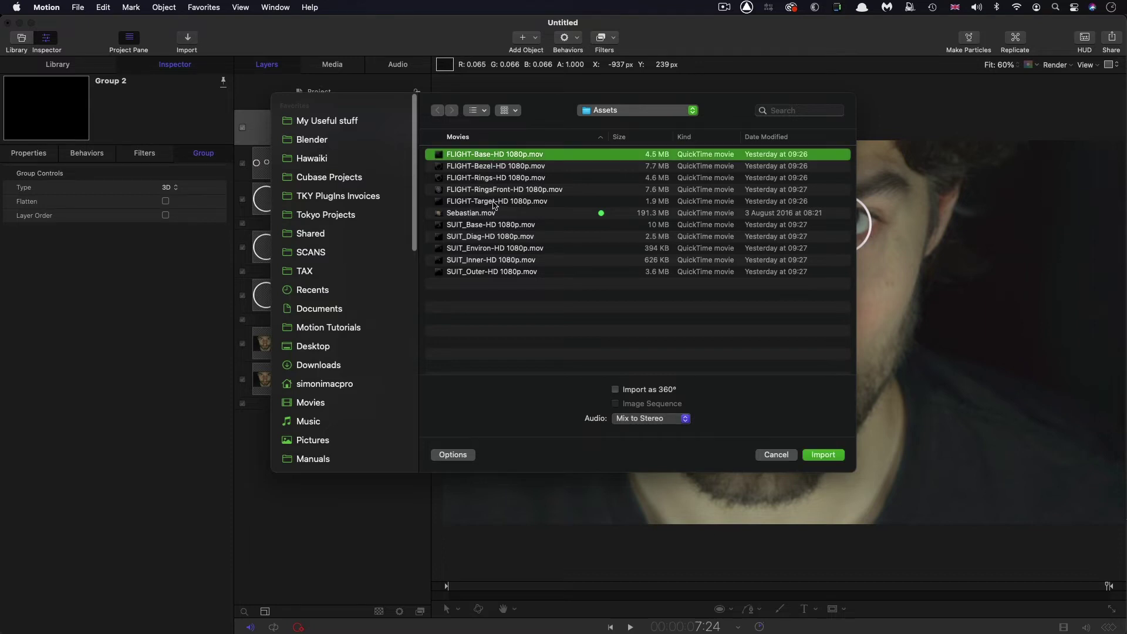
shift+click(493, 202)
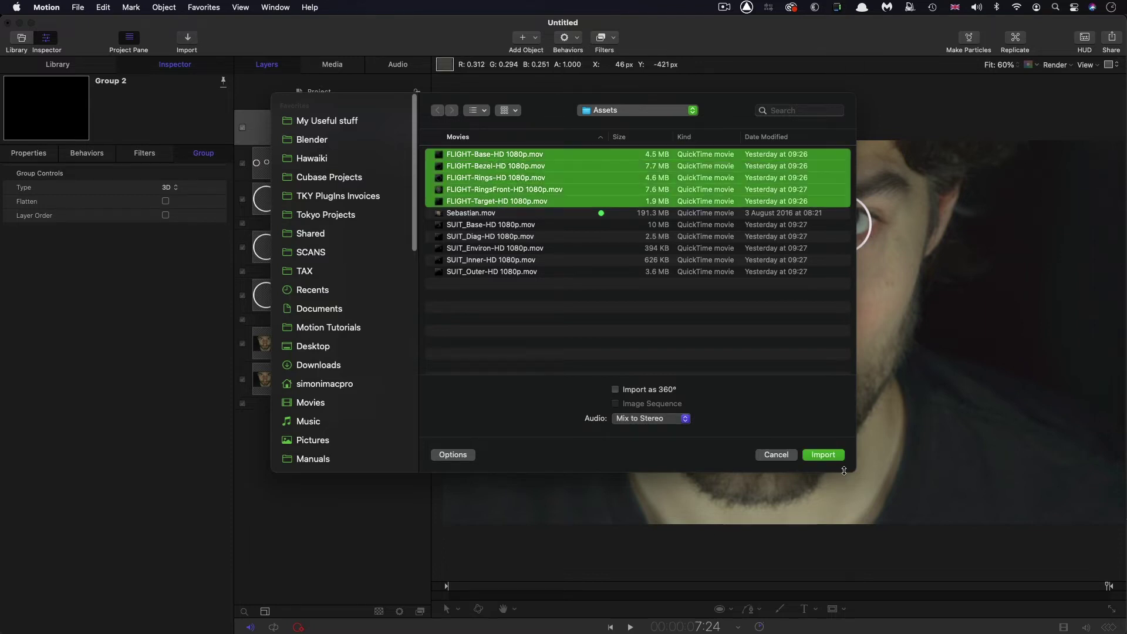
click(825, 455)
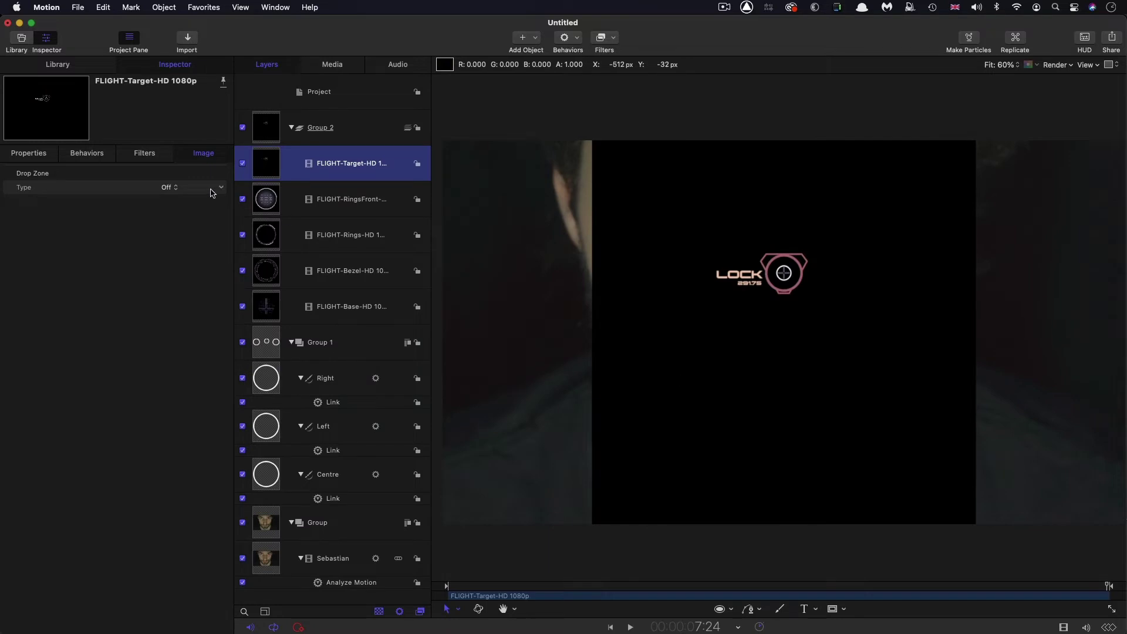
- Set the blend mode of all five FLIGHT layers in Group 2 to Screen
shift+click(264, 307)
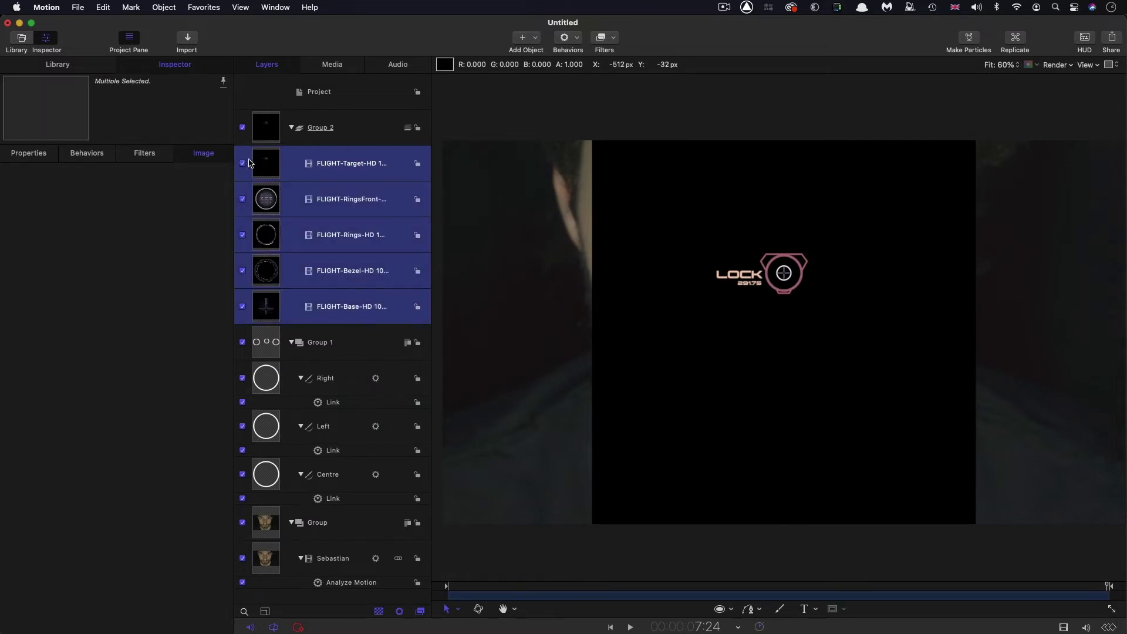
click(30, 155)
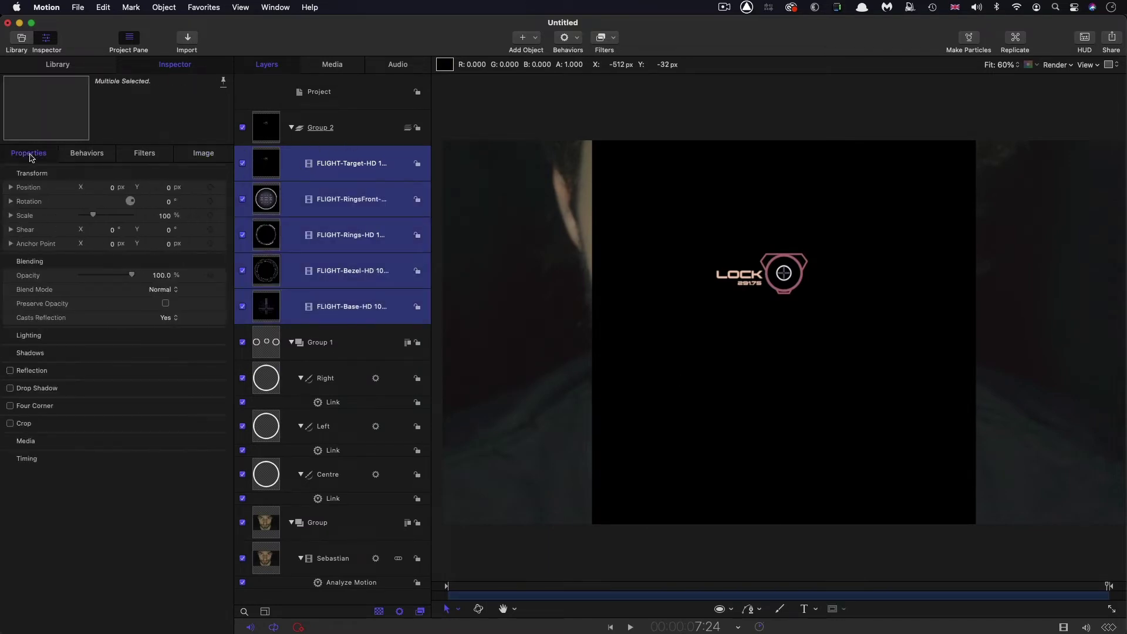
click(165, 290)
click(164, 407)
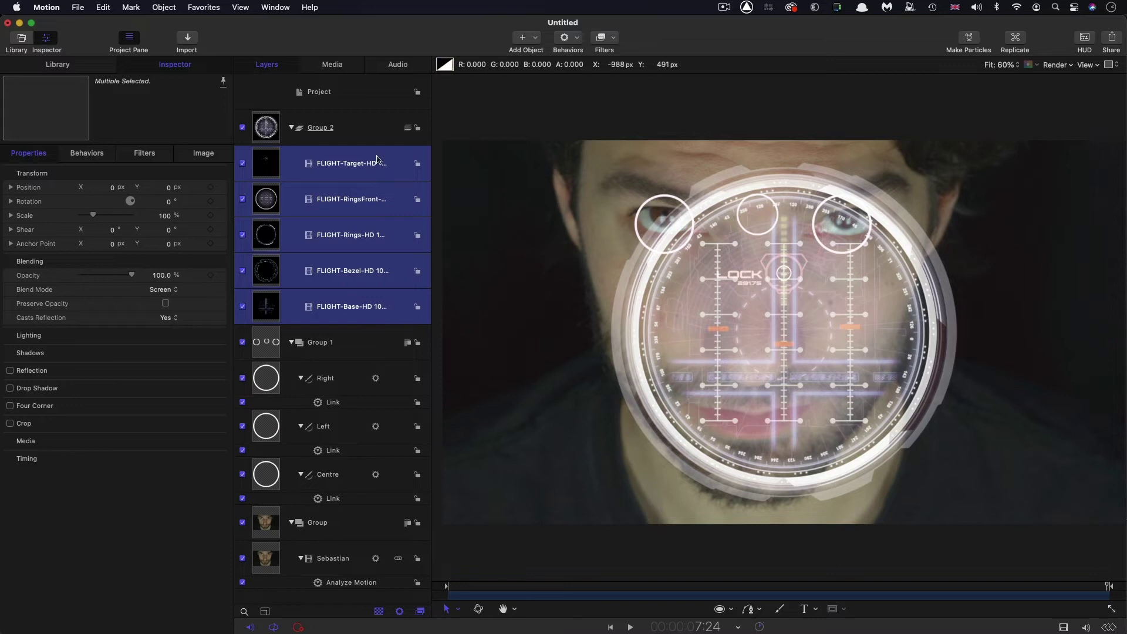
- Add a Match Move behavior to Group 2 with the Left circle as its source
click(266, 127)
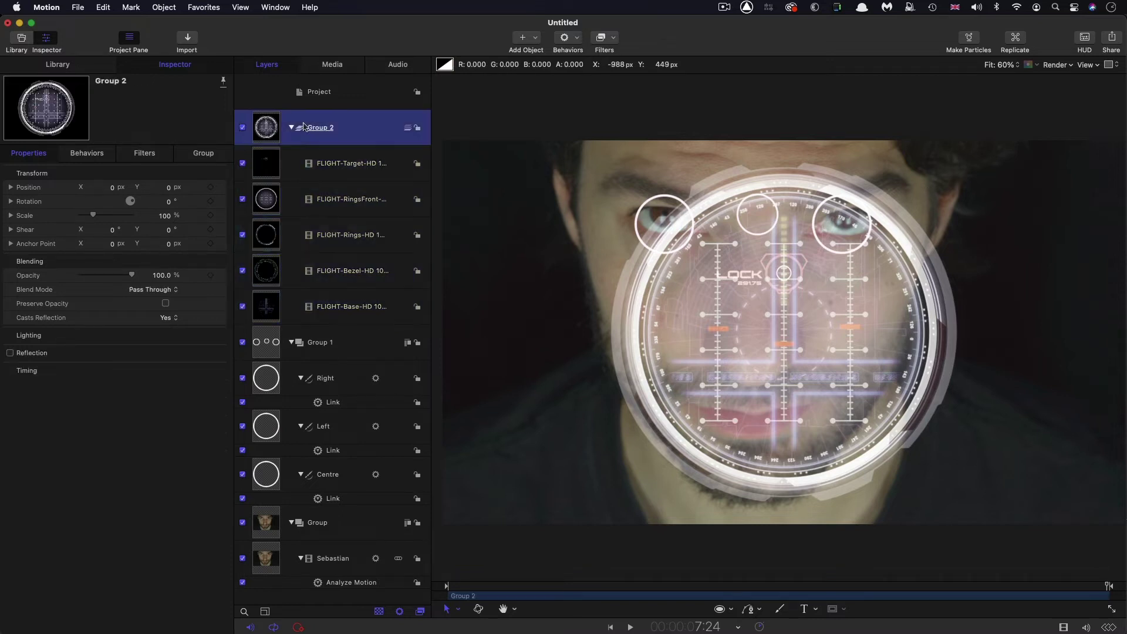
click(581, 37)
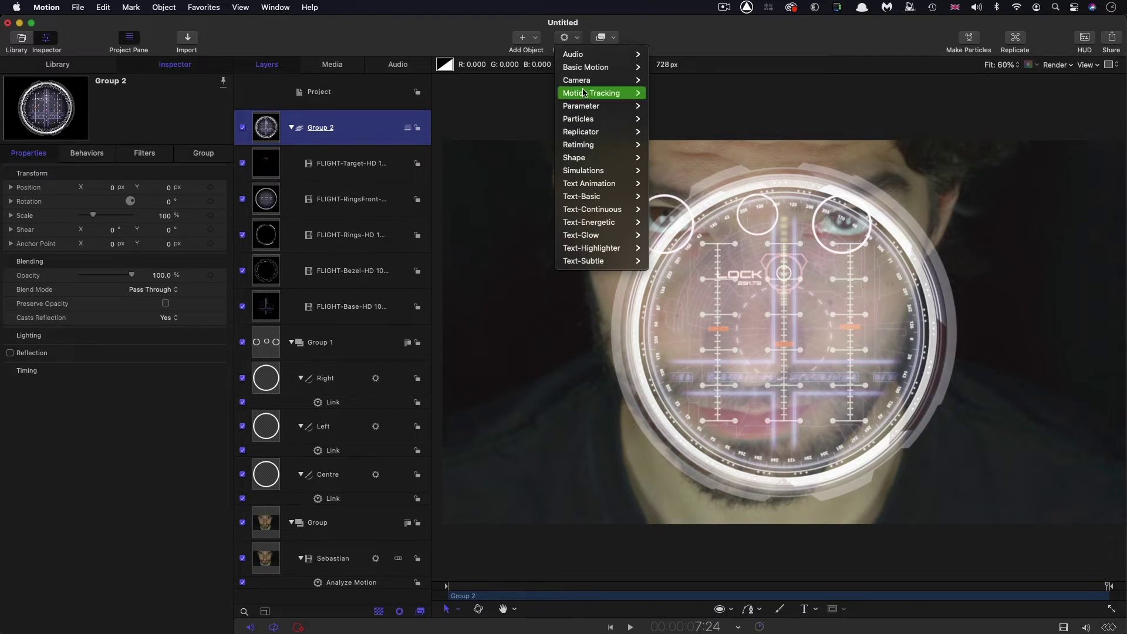
mouse_move(611, 92)
click(668, 109)
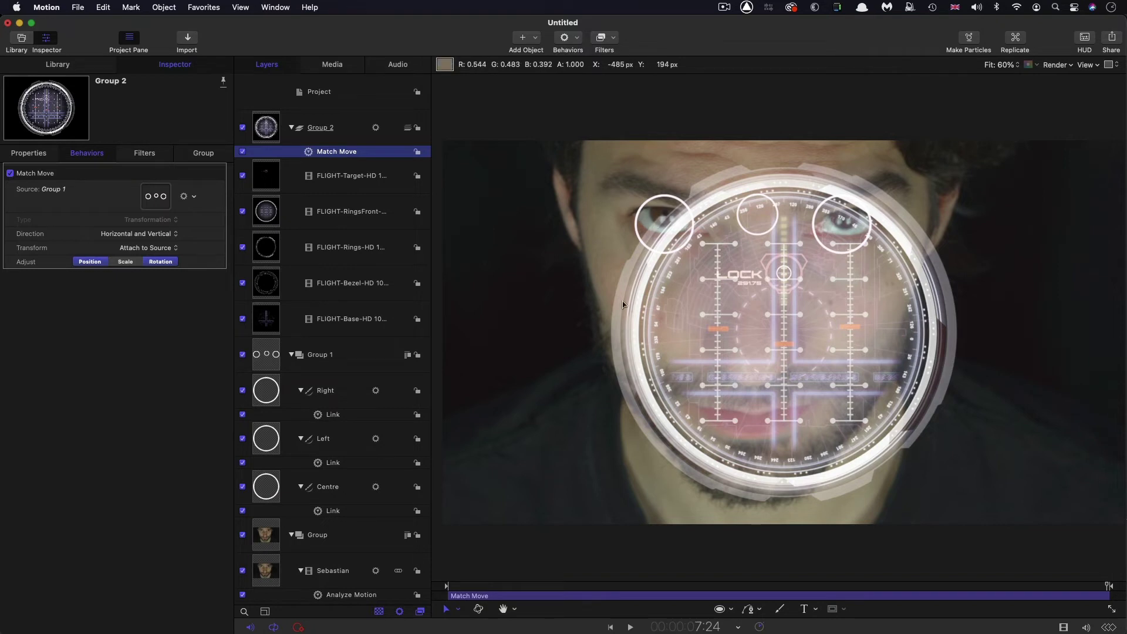
drag(273, 448, 152, 197)
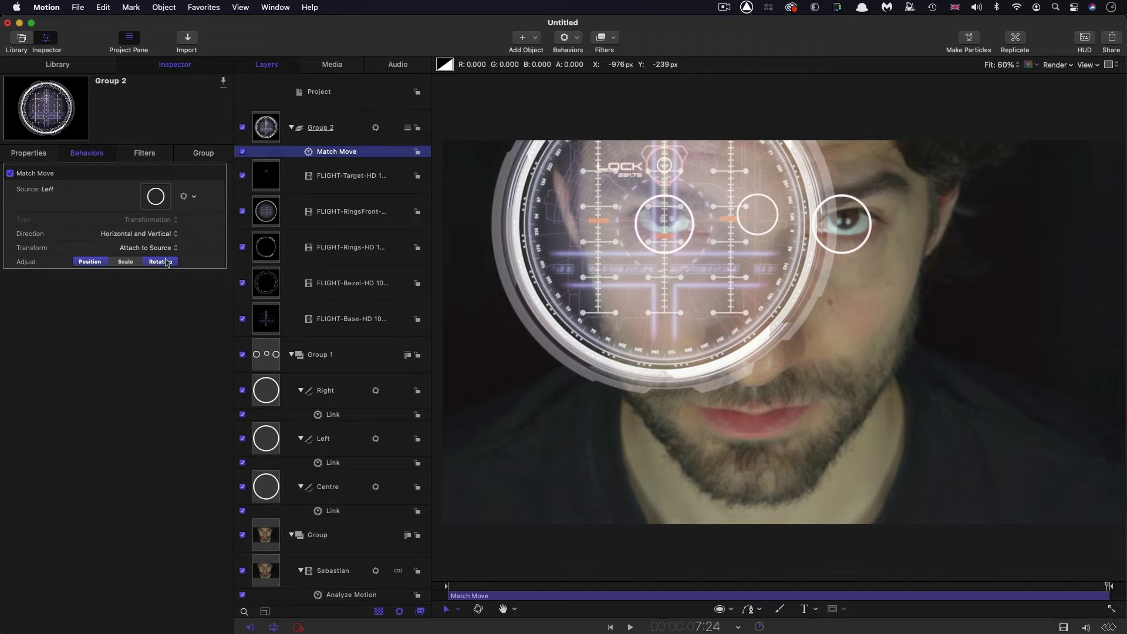
- Set the Match Move transform to Mimic Source and move Group 2 to an X position of -500 px
click(151, 248)
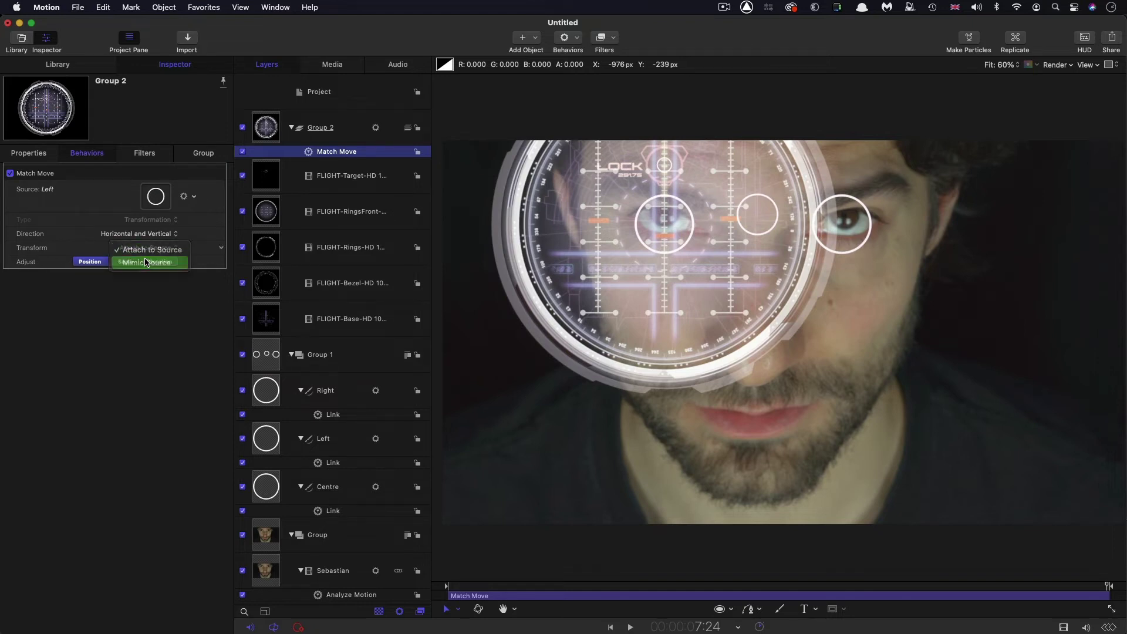
click(146, 263)
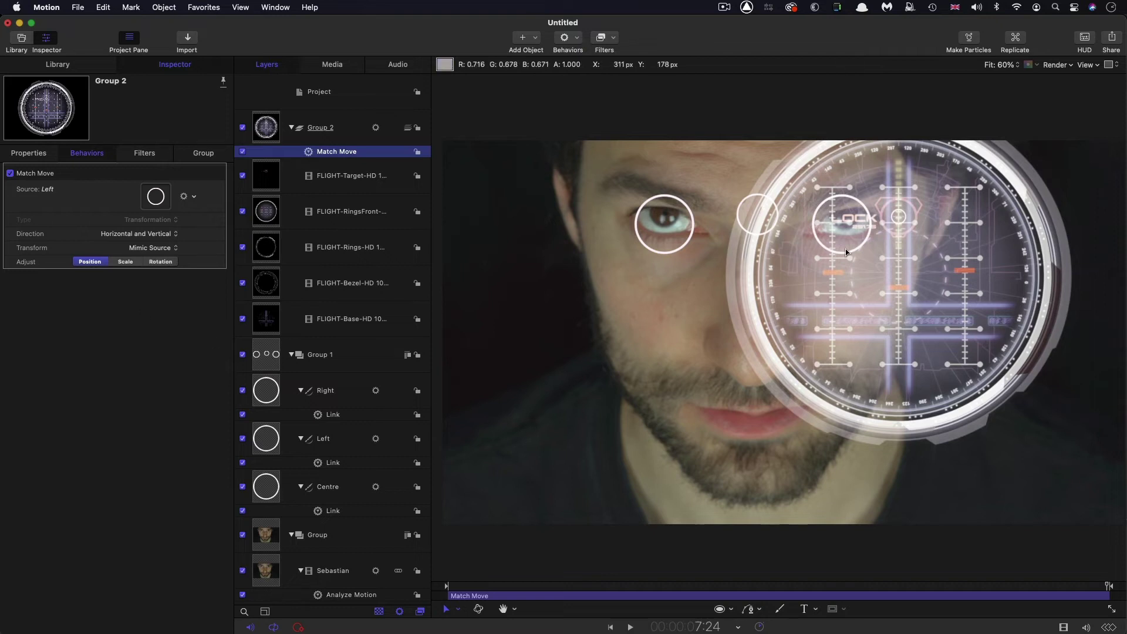
click(29, 152)
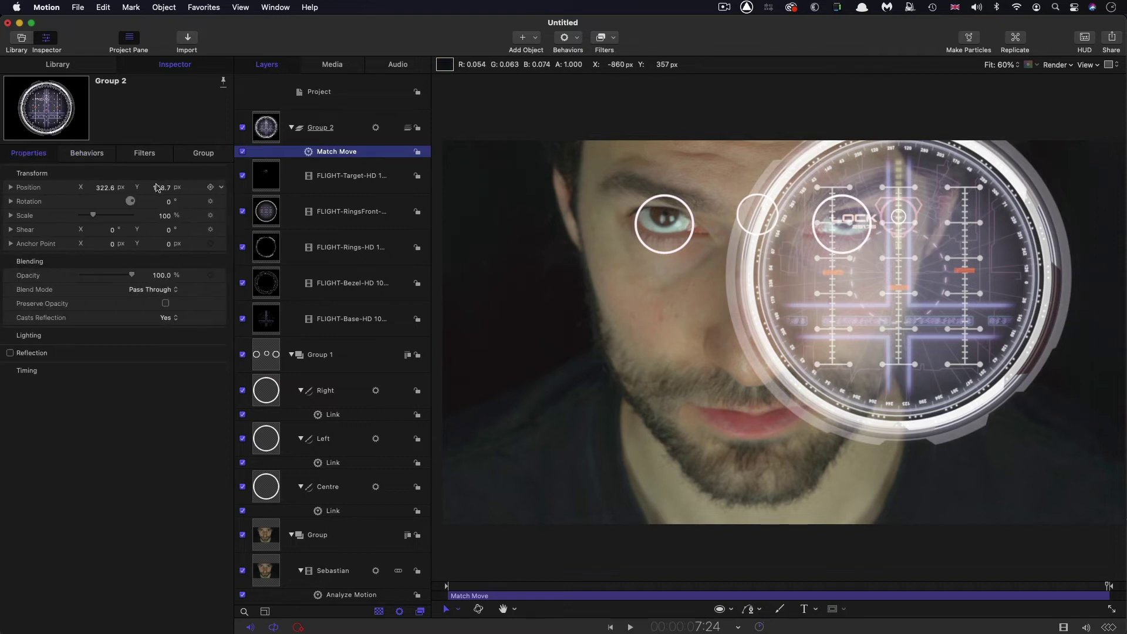
mouse_move(104, 188)
mouse_down()
mouse_move(61, 188)
mouse_move(97, 188)
mouse_move(82, 188)
mouse_up()
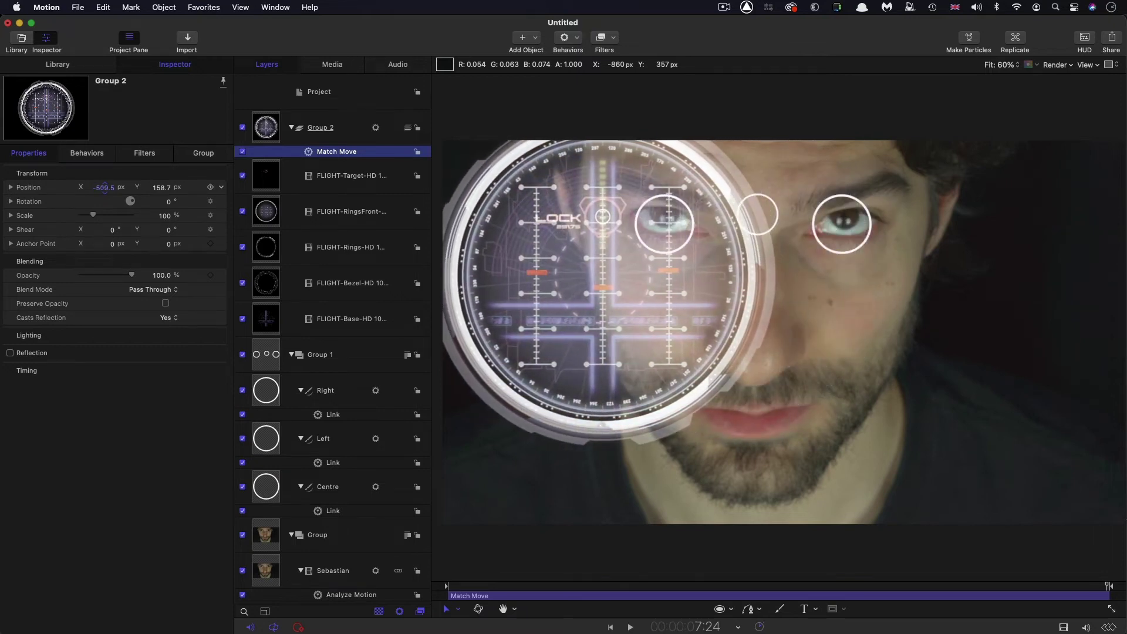
double_click(106, 188)
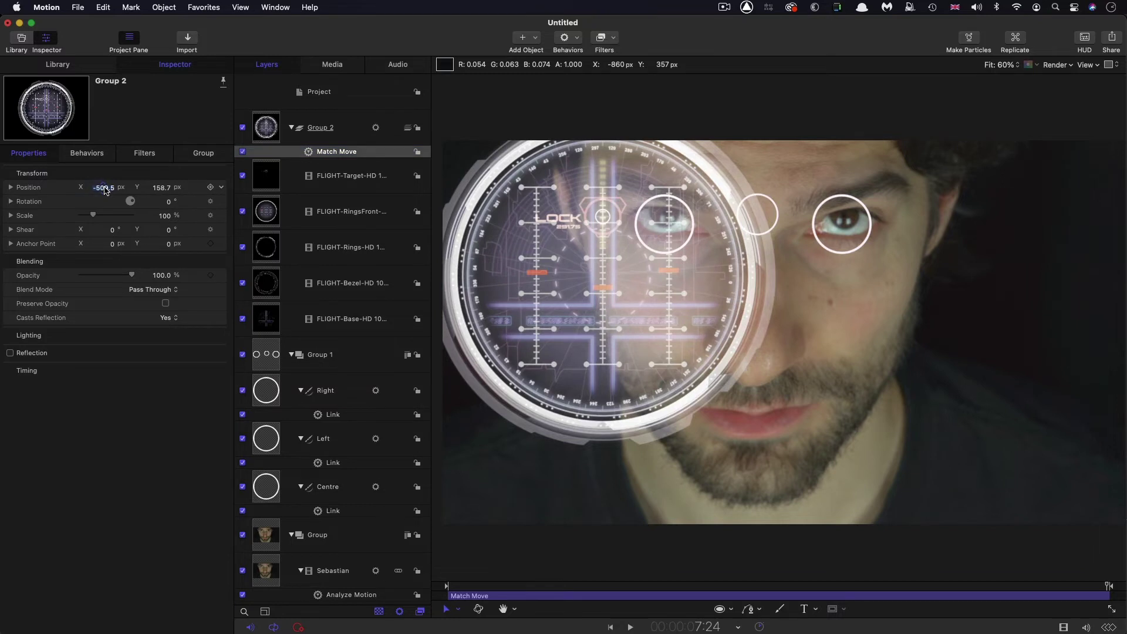
key(Return)
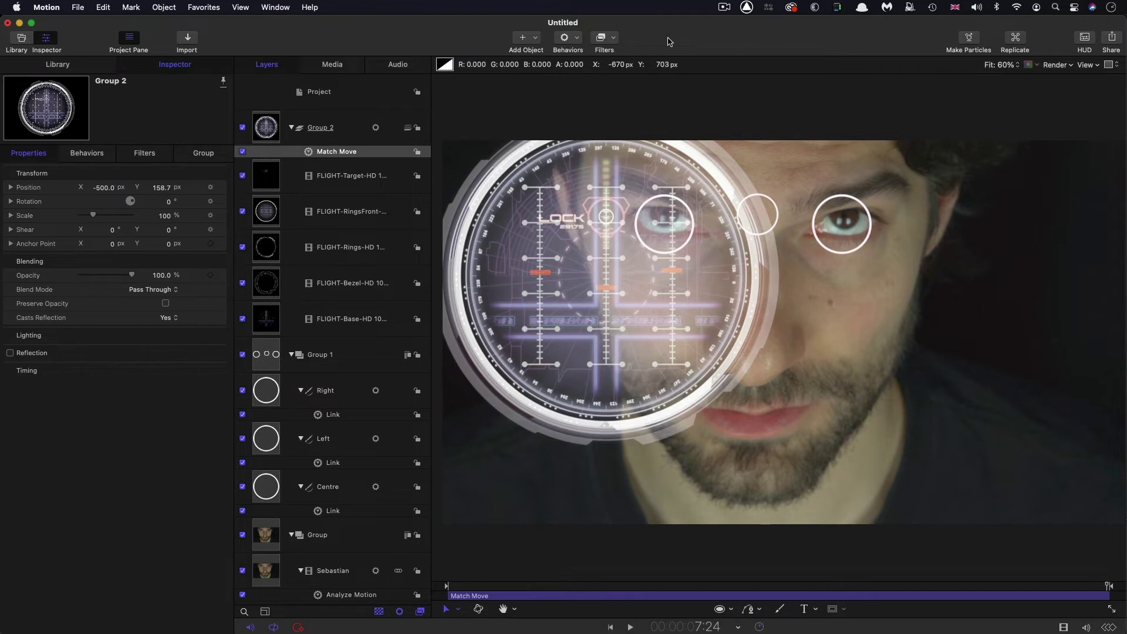
- Add a Point At behavior to Group 2 aimed at the Centre circle and lower its Transition to the minimum
click(578, 39)
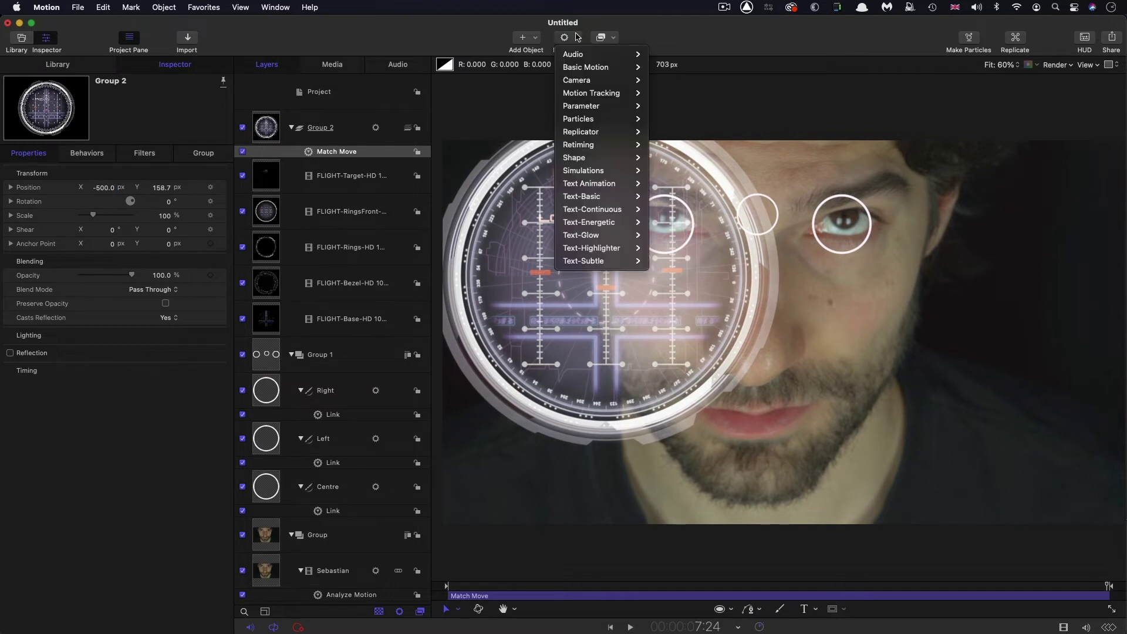
mouse_move(587, 68)
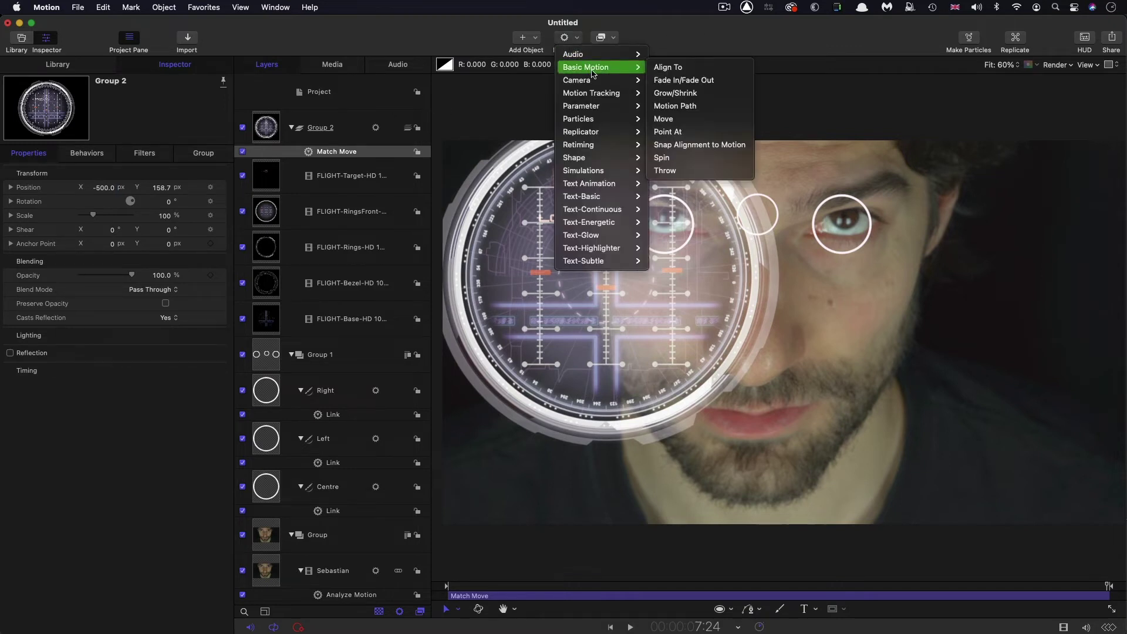
click(675, 137)
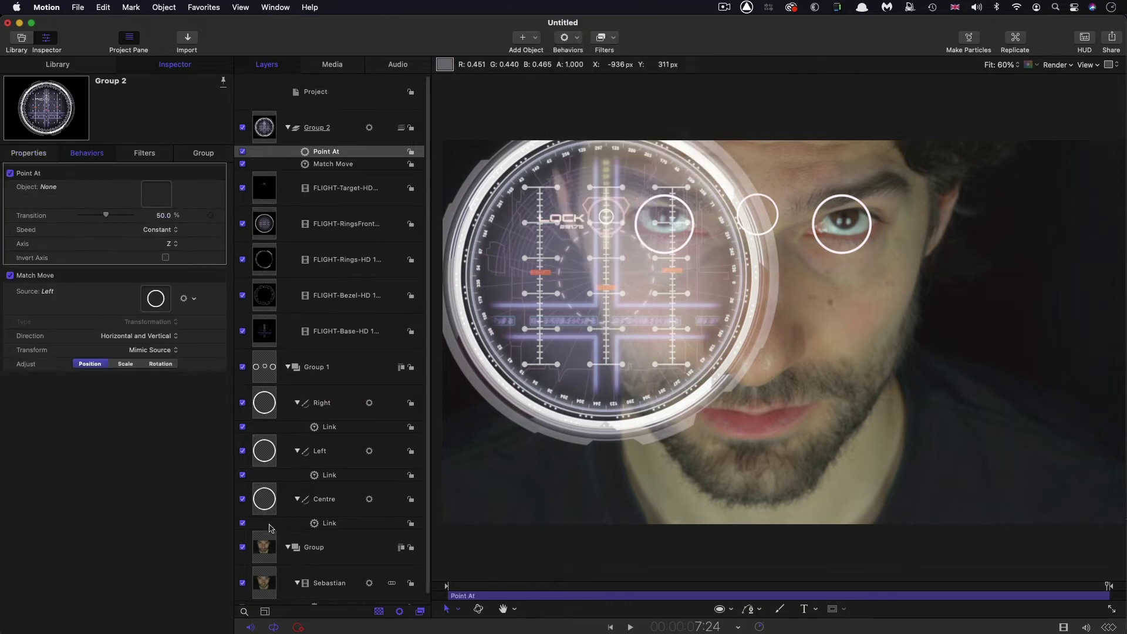
drag(266, 502, 156, 195)
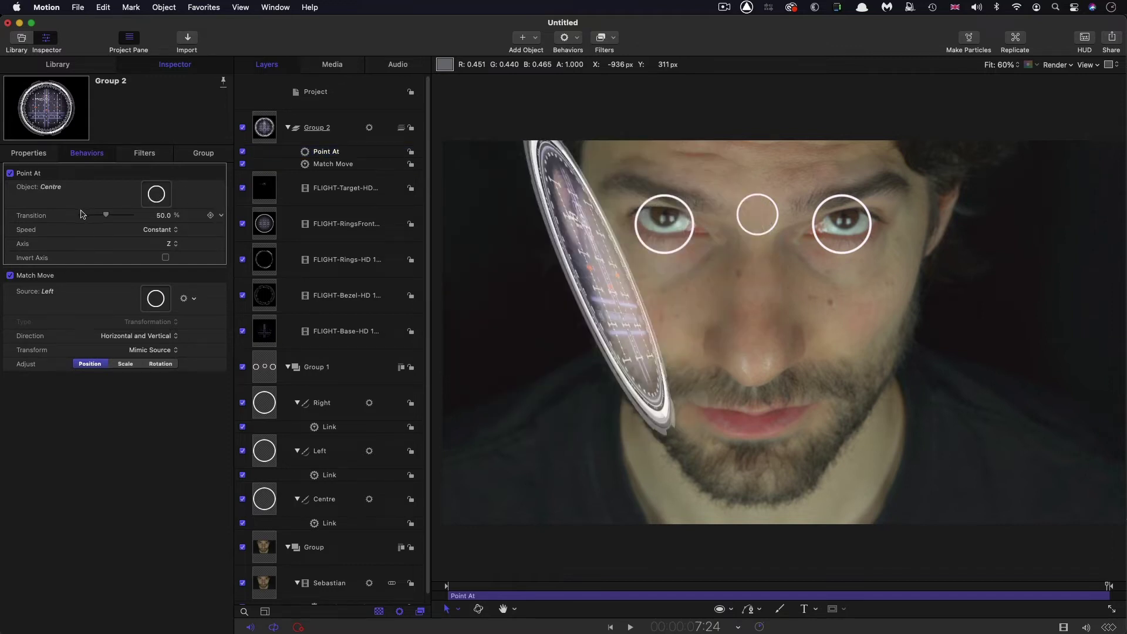
drag(107, 216, 37, 215)
- Set Group 2's Z position to 720 px and its scale to 60%, and play the animation to check how it follows the face
click(264, 128)
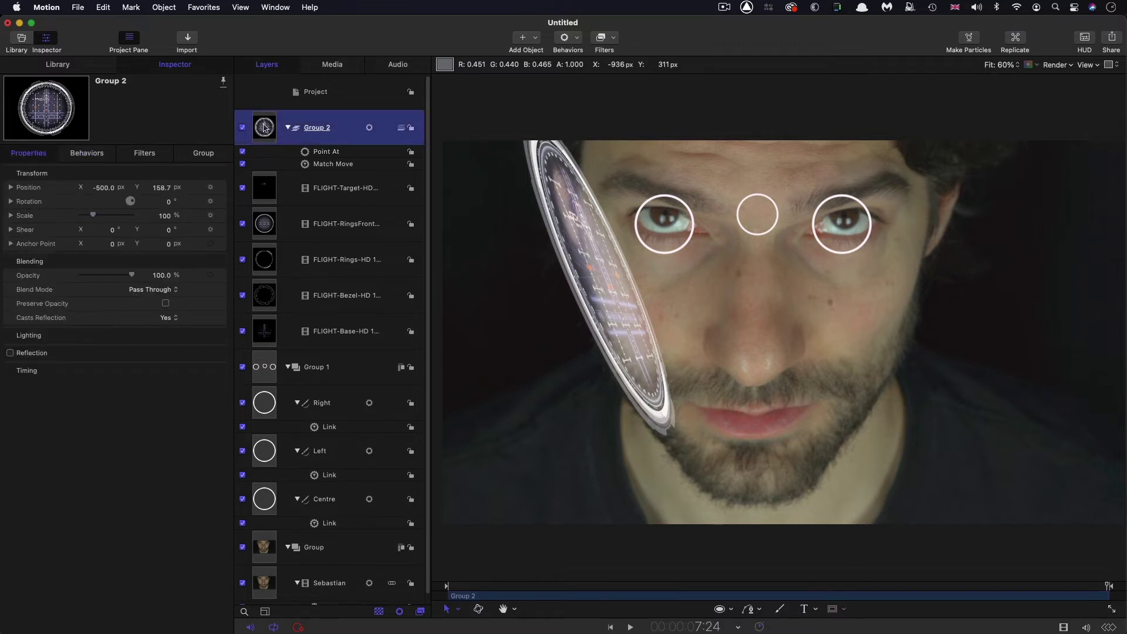
click(11, 187)
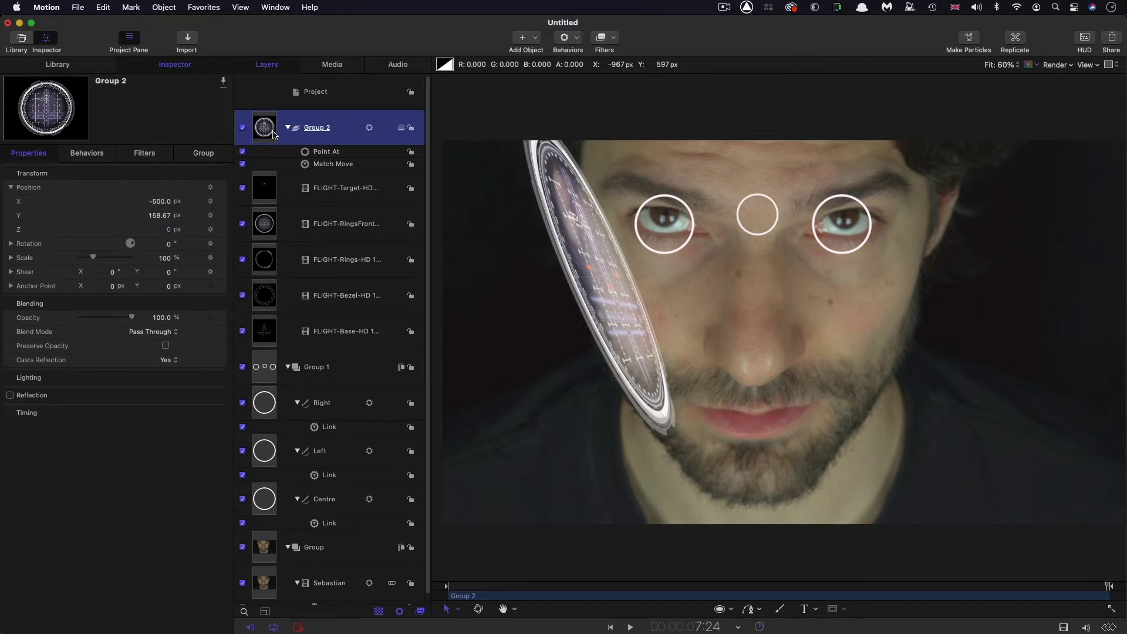
click(169, 229)
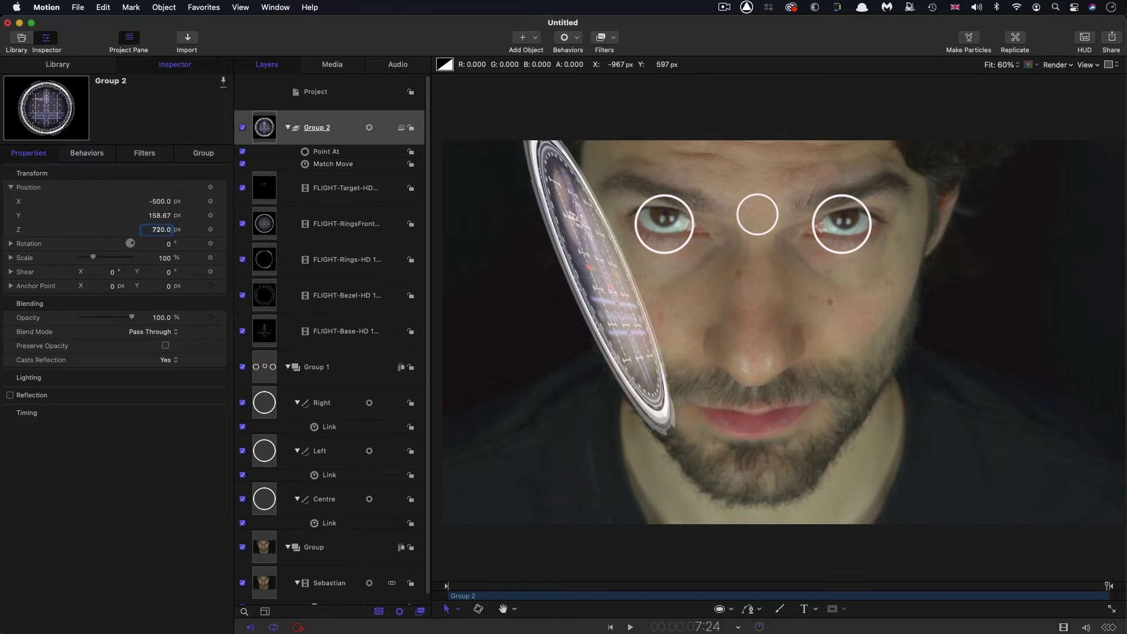
key(Return)
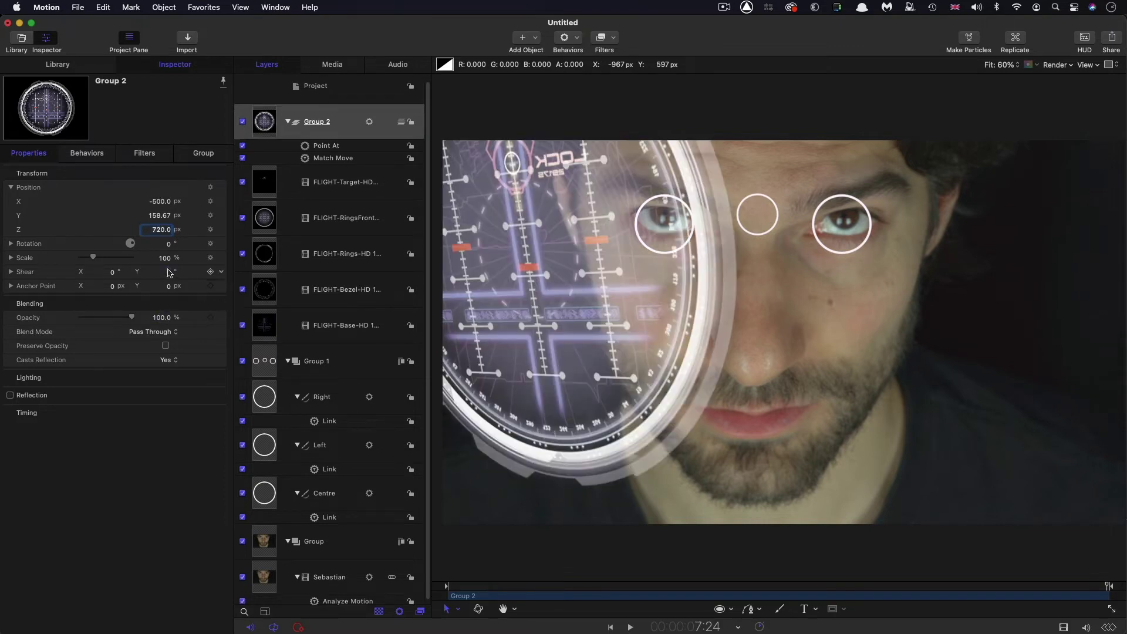
click(165, 259)
text(60)
key(Return)
key(space)
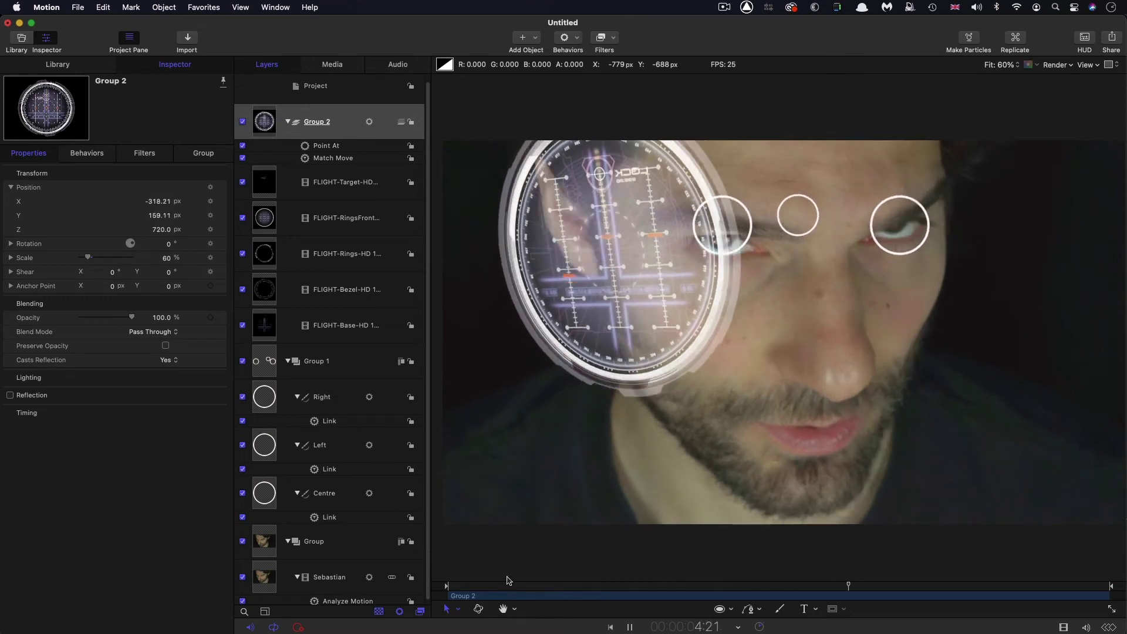
key(space)
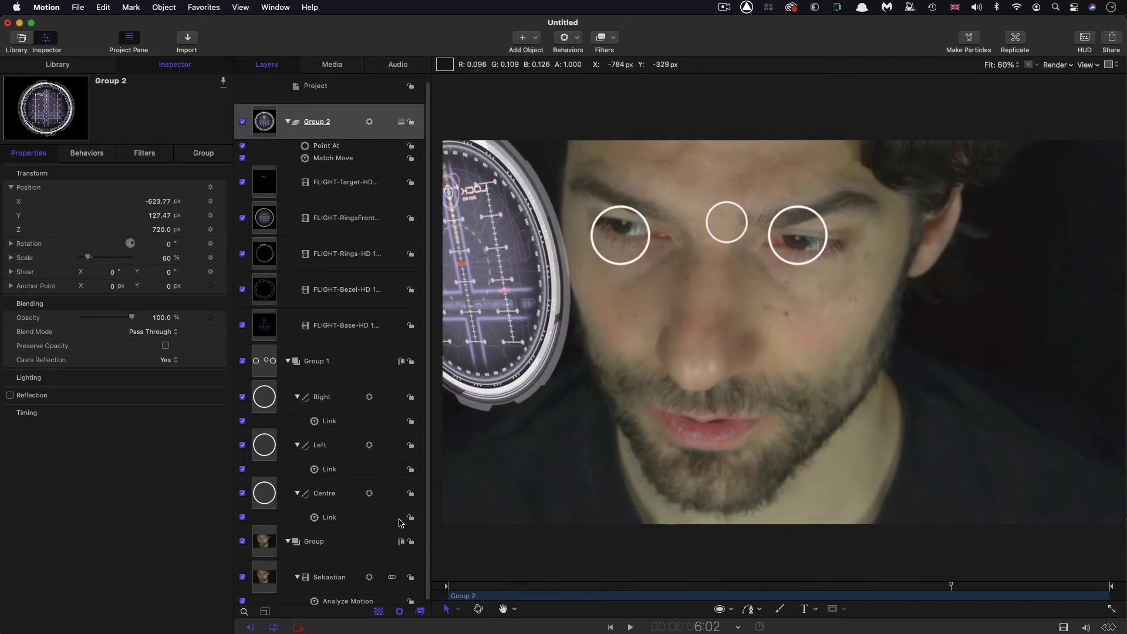
key(space)
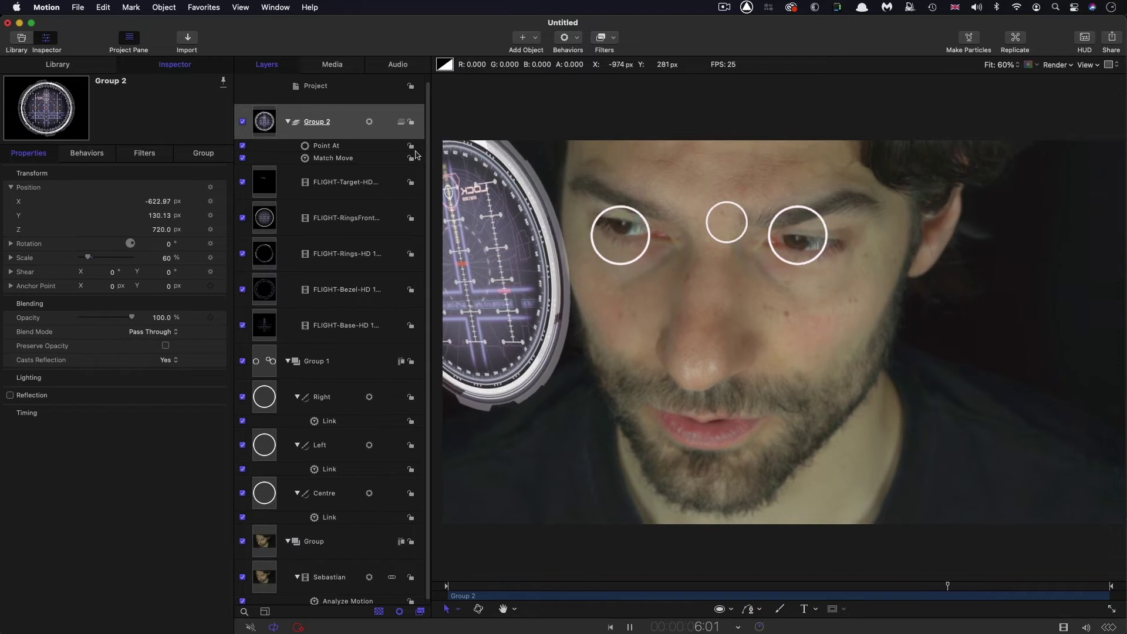
key(space)
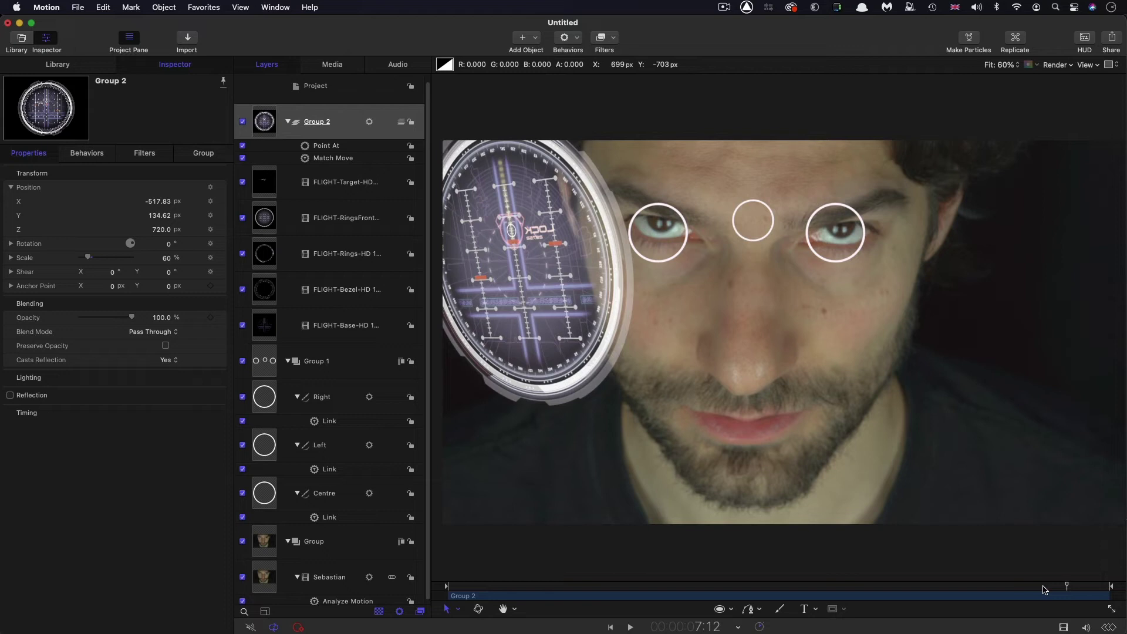
- Offset the FLIGHT-Rings layer in depth by setting its Z position to 80 px
drag(602, 589, 552, 594)
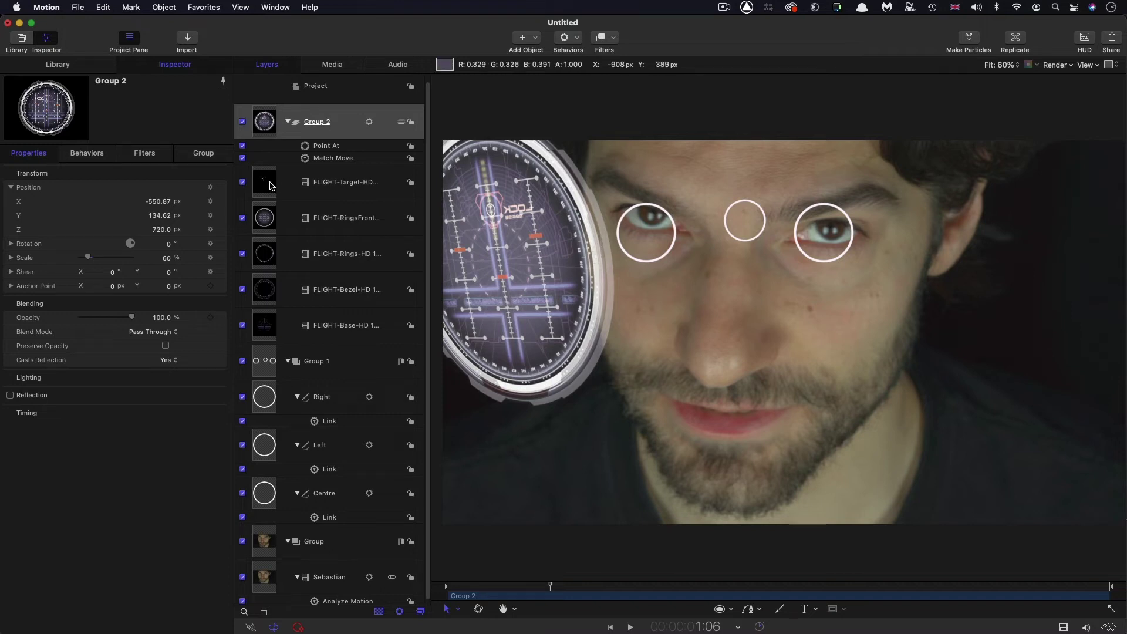
click(261, 254)
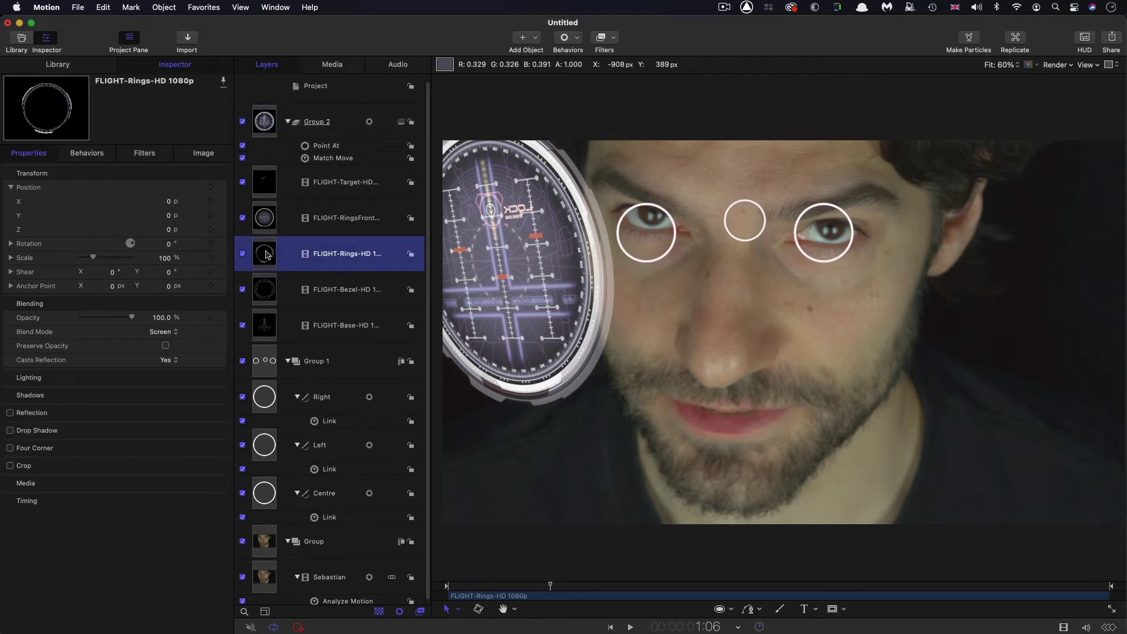
drag(168, 229, 214, 229)
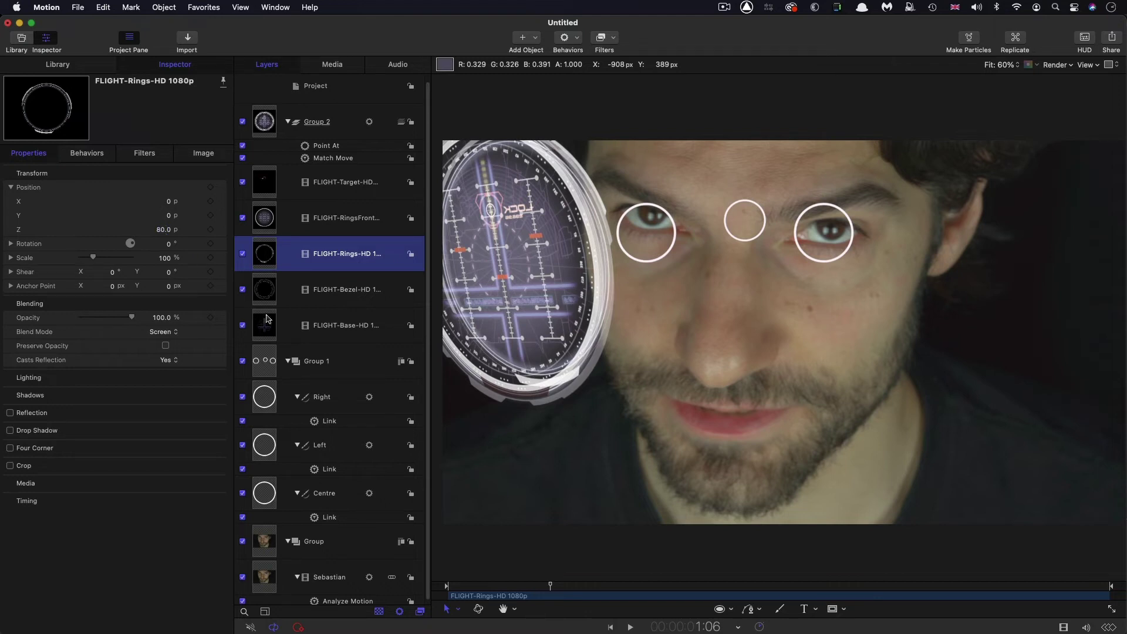
- Offset the FLIGHT-Bezel layer in depth by setting its Z position to -80 px
click(266, 286)
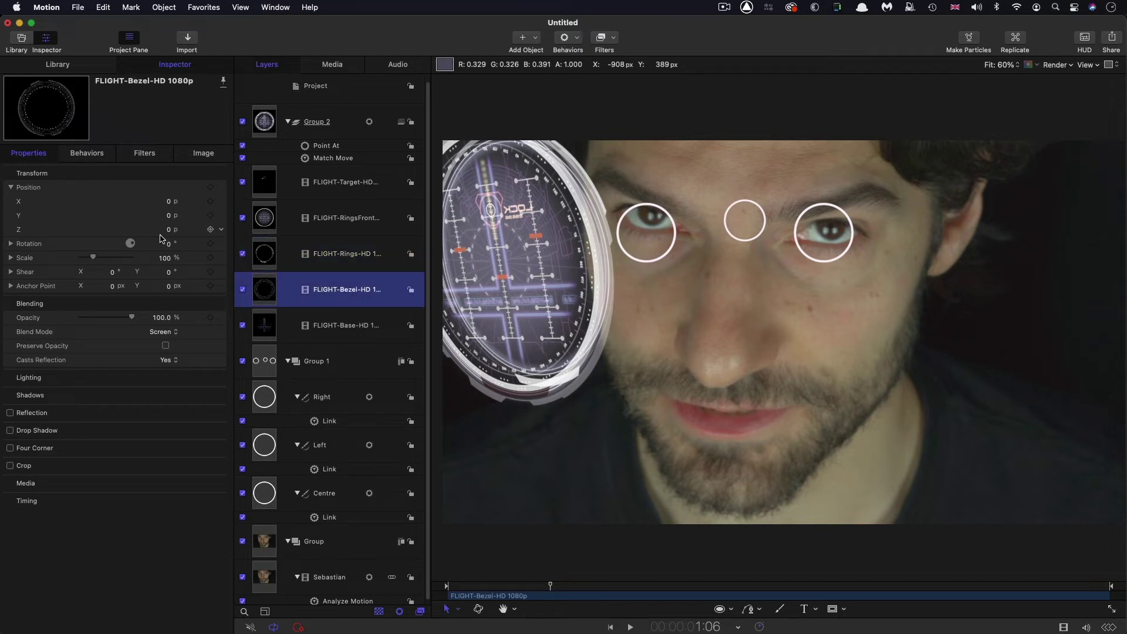
mouse_move(169, 233)
mouse_down()
mouse_move(159, 230)
mouse_move(168, 230)
mouse_up()
click(158, 231)
text(-80)
key(Return)
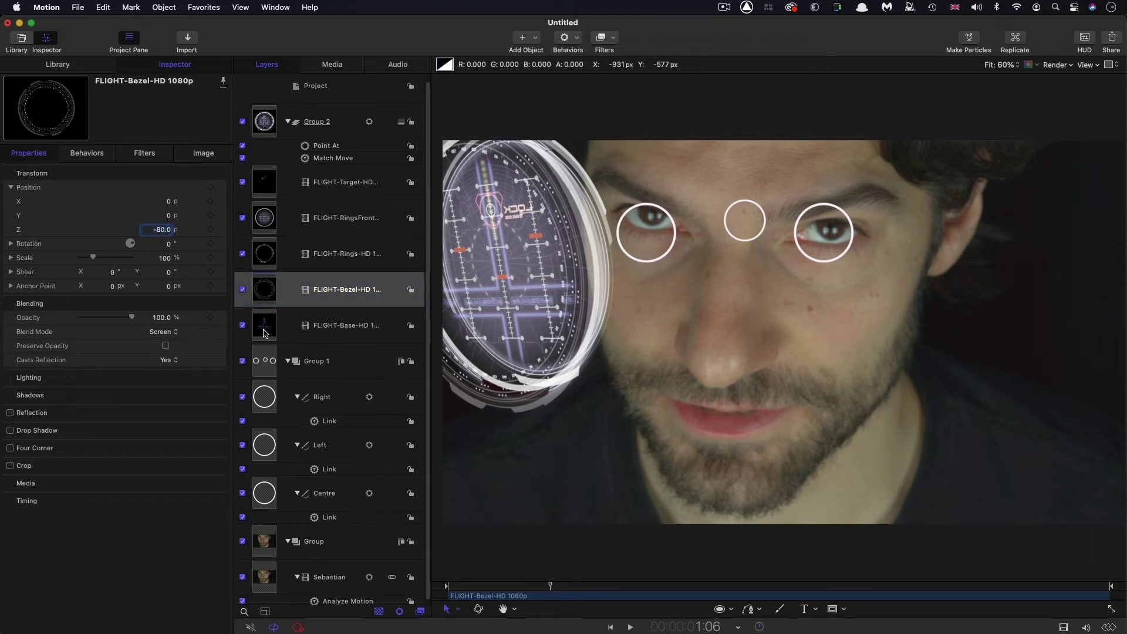
- Enlarge the FLIGHT-Base layer to a scale of 172%
key(Down)
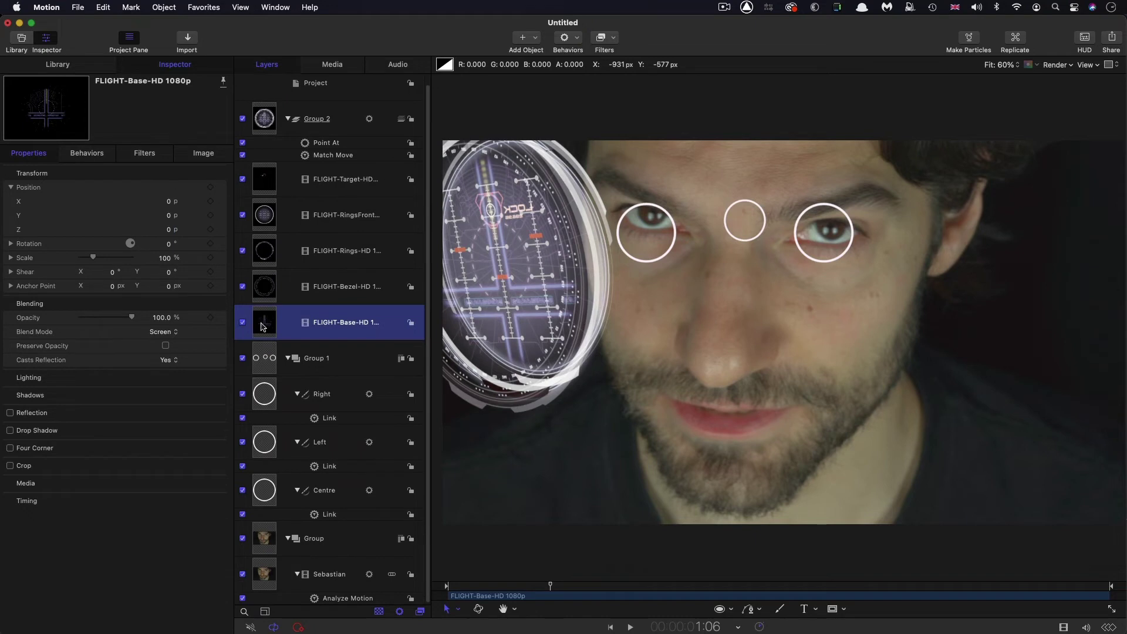
scroll(263, 327, up, 1)
drag(166, 261, 203, 262)
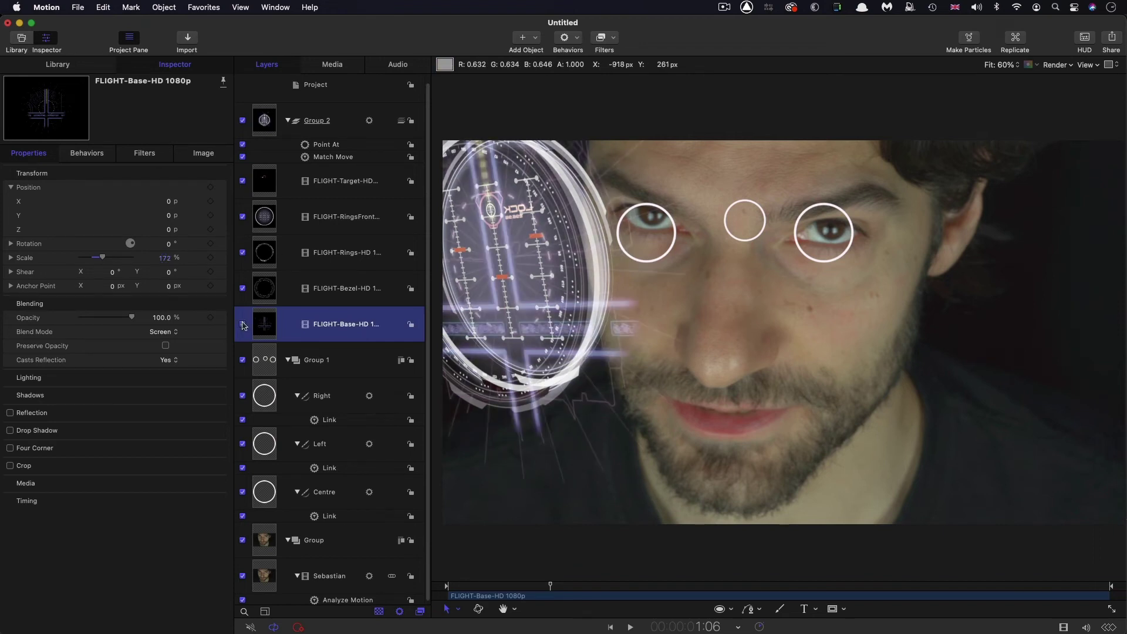
- Hide Group 1 with the three guide circles and play the project to review the layered HUD
drag(550, 585, 409, 584)
key(space)
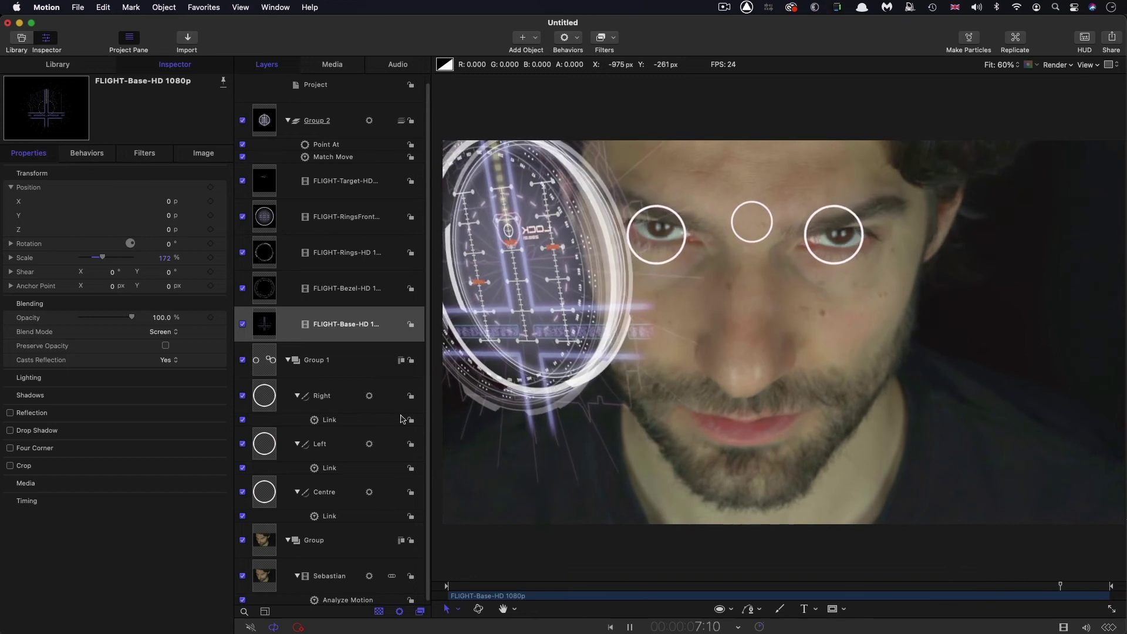
click(243, 361)
click(630, 627)
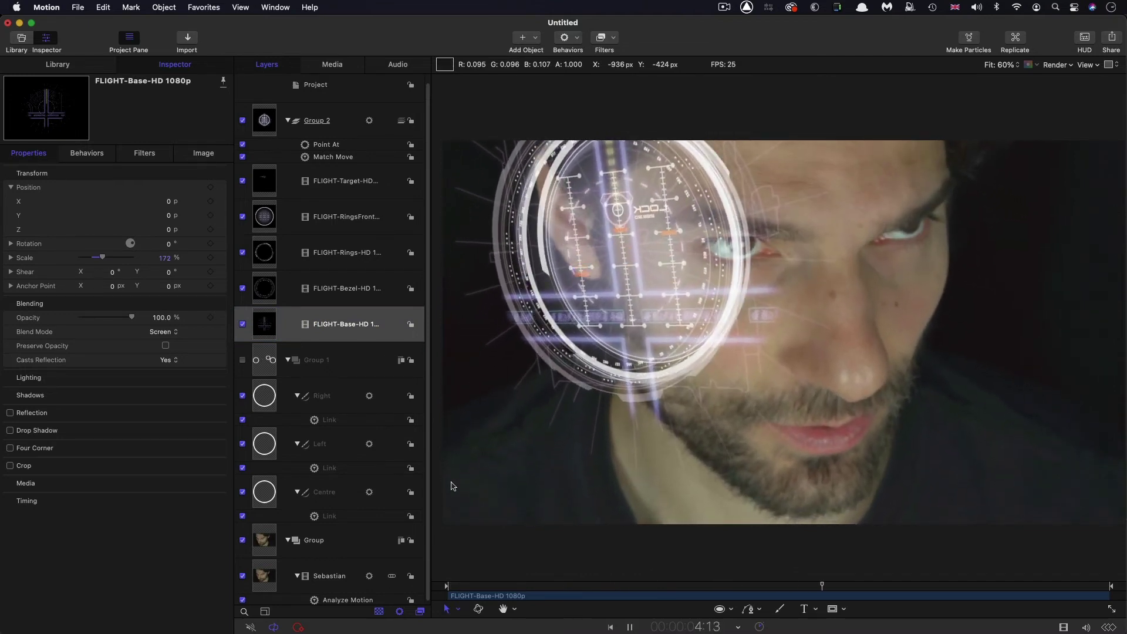
key(space)
- Rename Group 2, which holds the FLIGHT layers, as Left HUD
click(322, 122)
double_click(314, 121)
text(L)
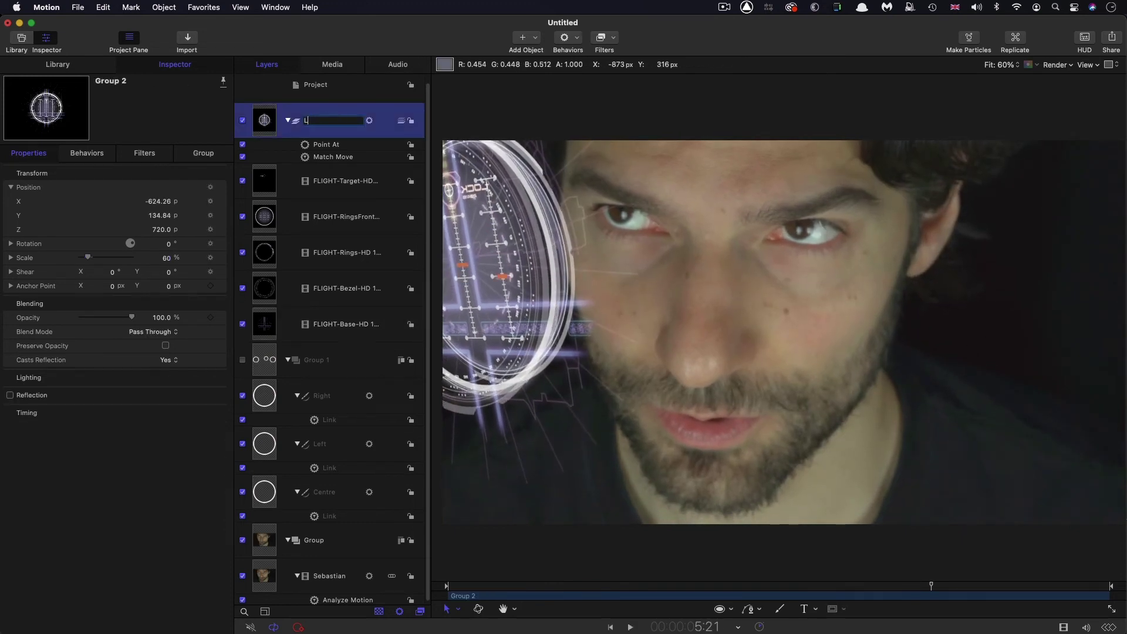
text(eft HUD)
key(Return)
- Create a new group at project level and import the five SUIT movies, from SUIT_Base to SUIT_Outer, into it
click(323, 88)
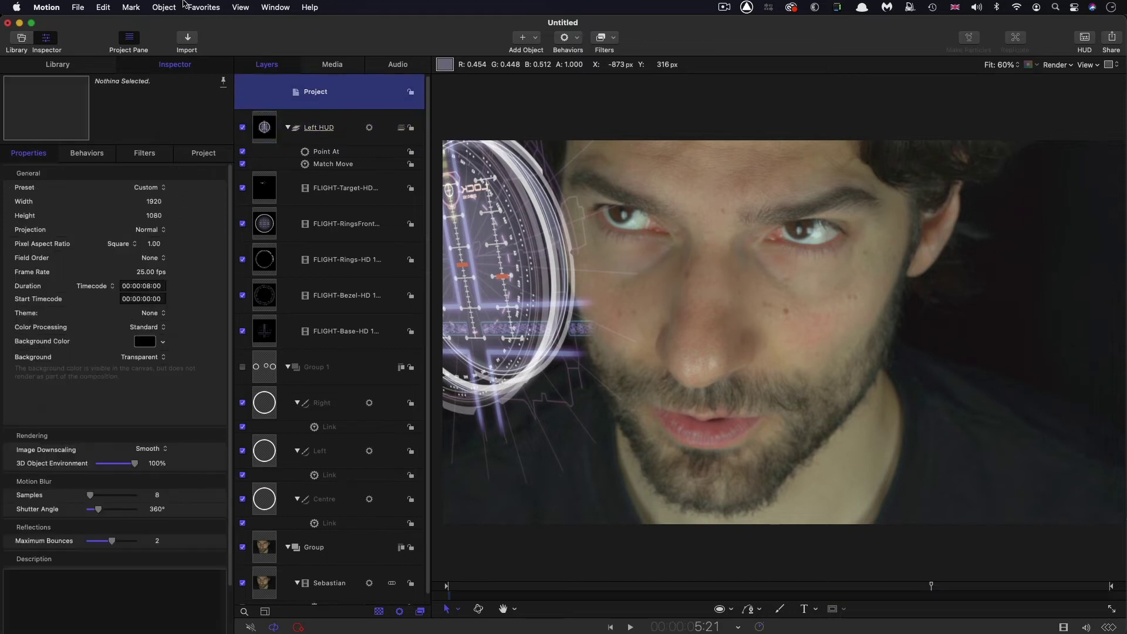
click(164, 7)
click(164, 27)
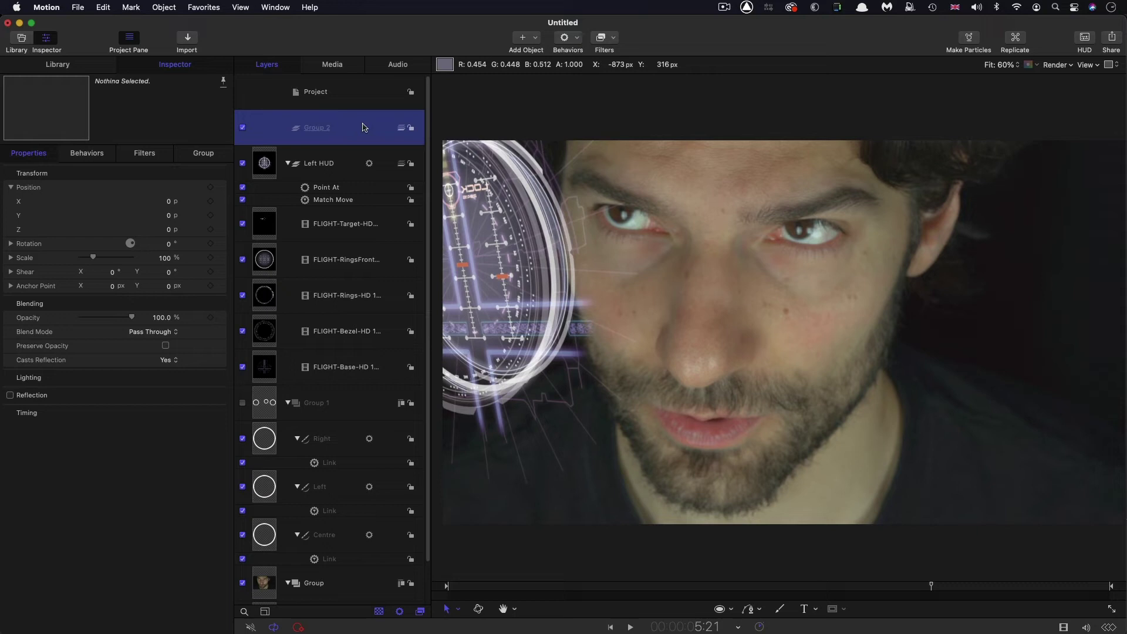
click(188, 38)
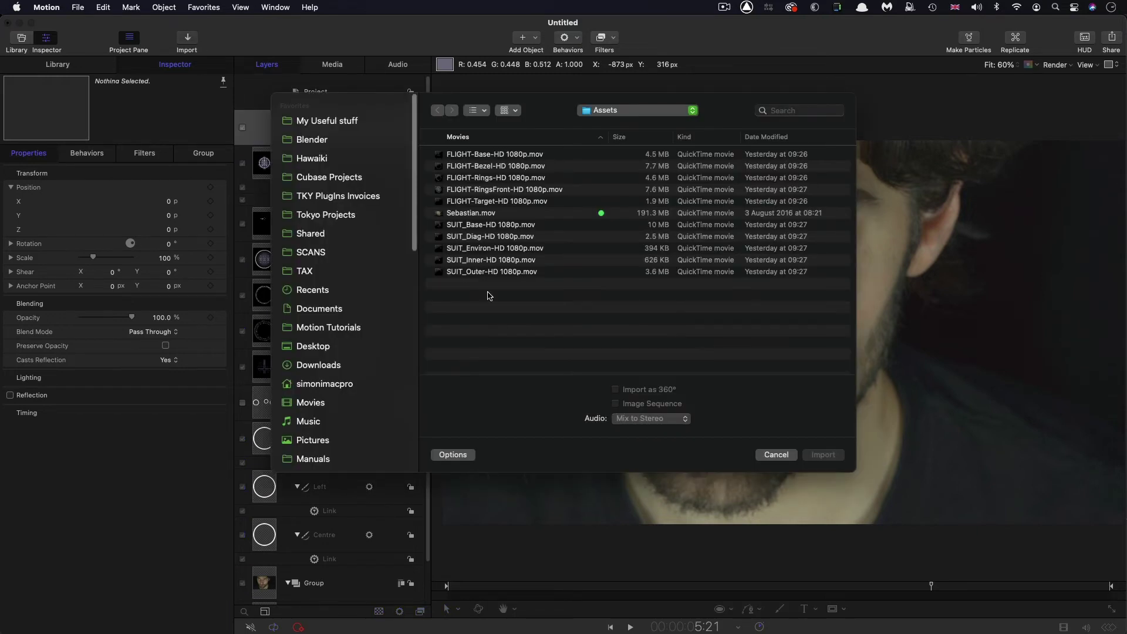
click(483, 227)
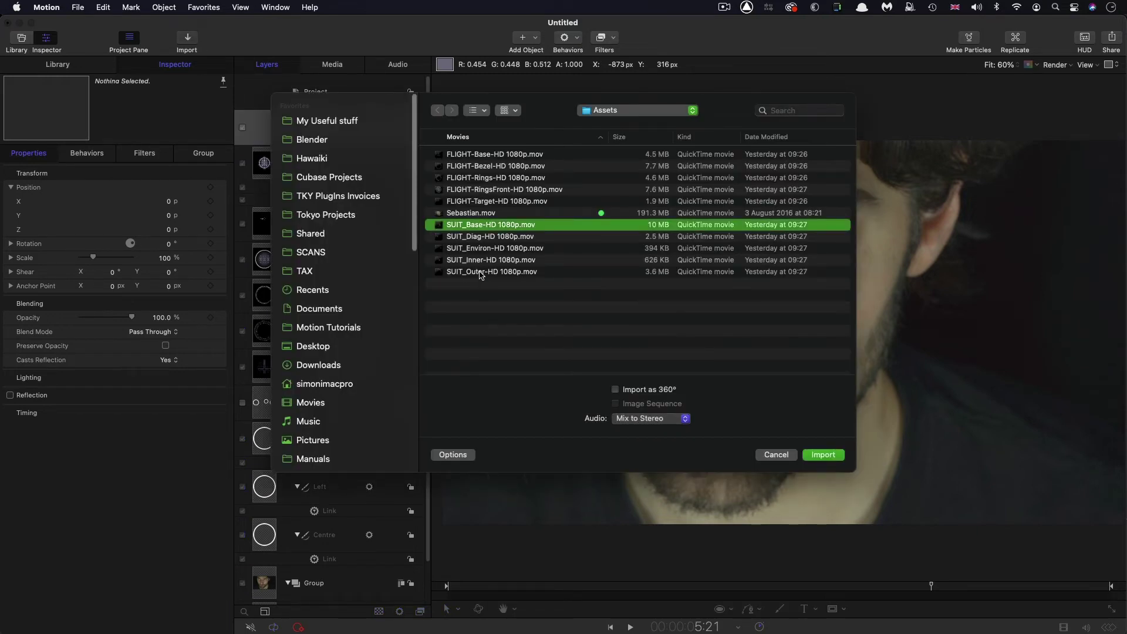
shift+click(481, 272)
click(823, 455)
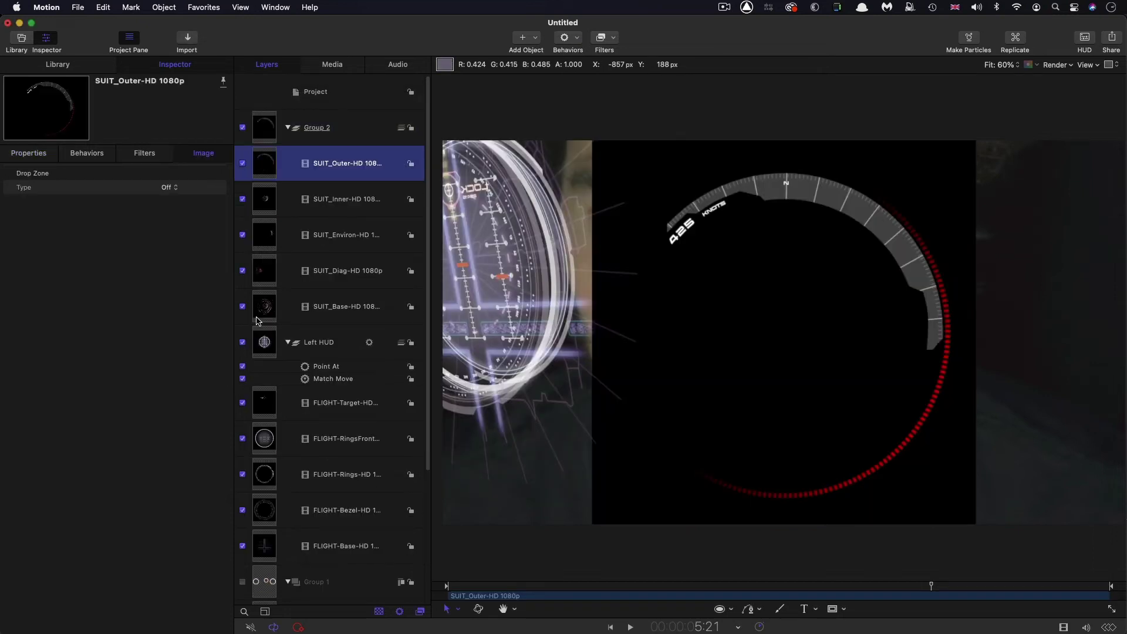
- Set the blend mode of all five SUIT layers to Screen
shift+click(256, 321)
scroll(256, 321, down, 1)
click(29, 154)
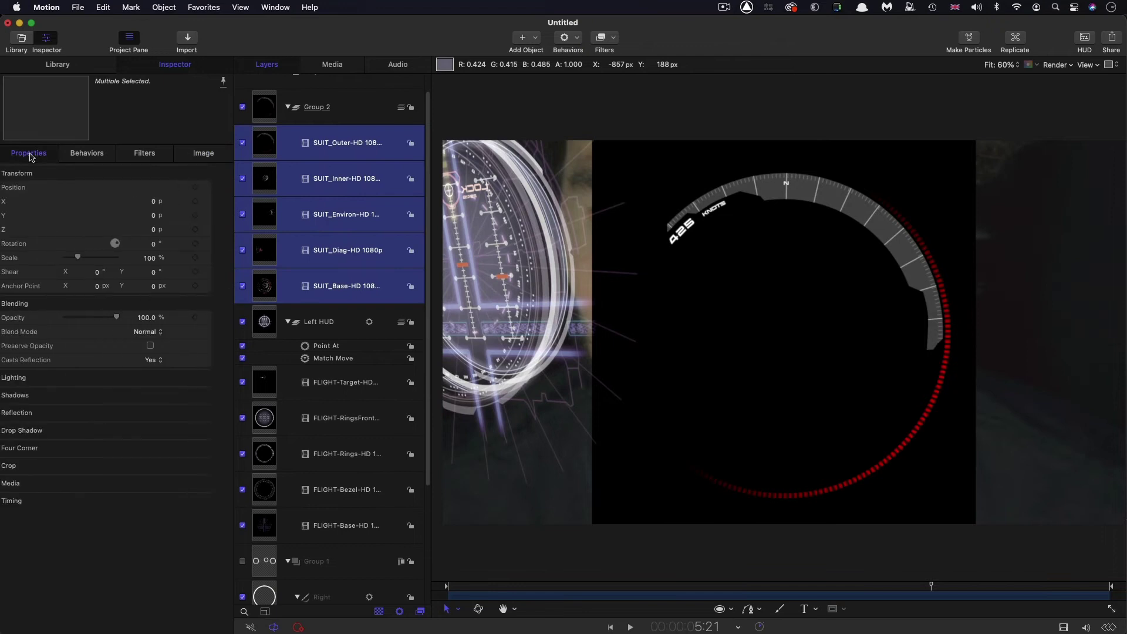
click(156, 334)
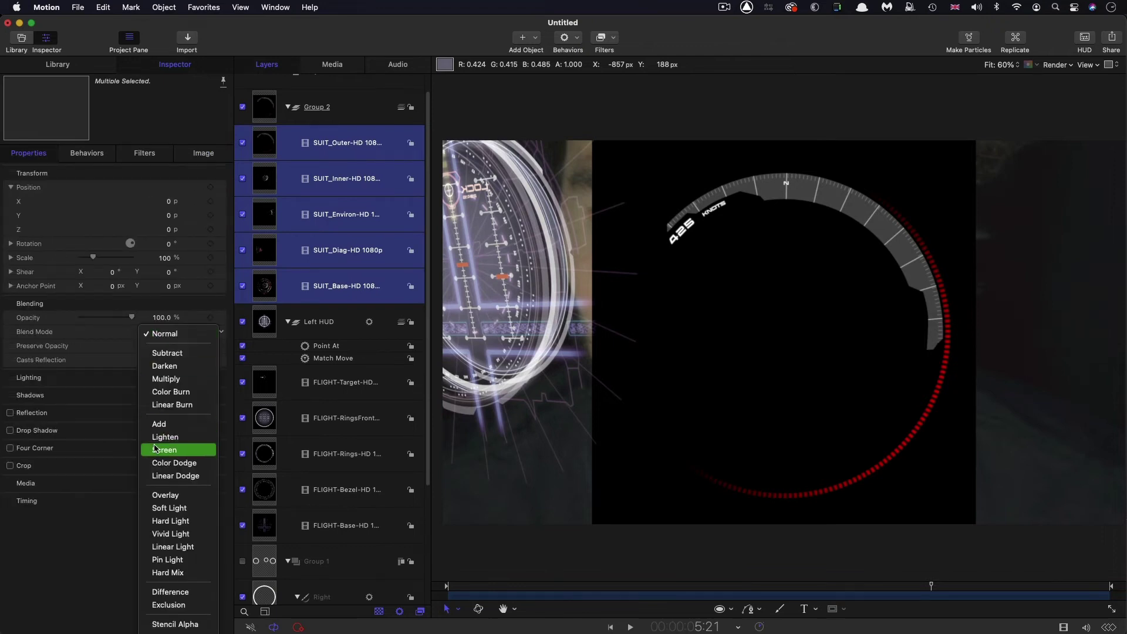
click(159, 449)
scroll(282, 125, up, 1)
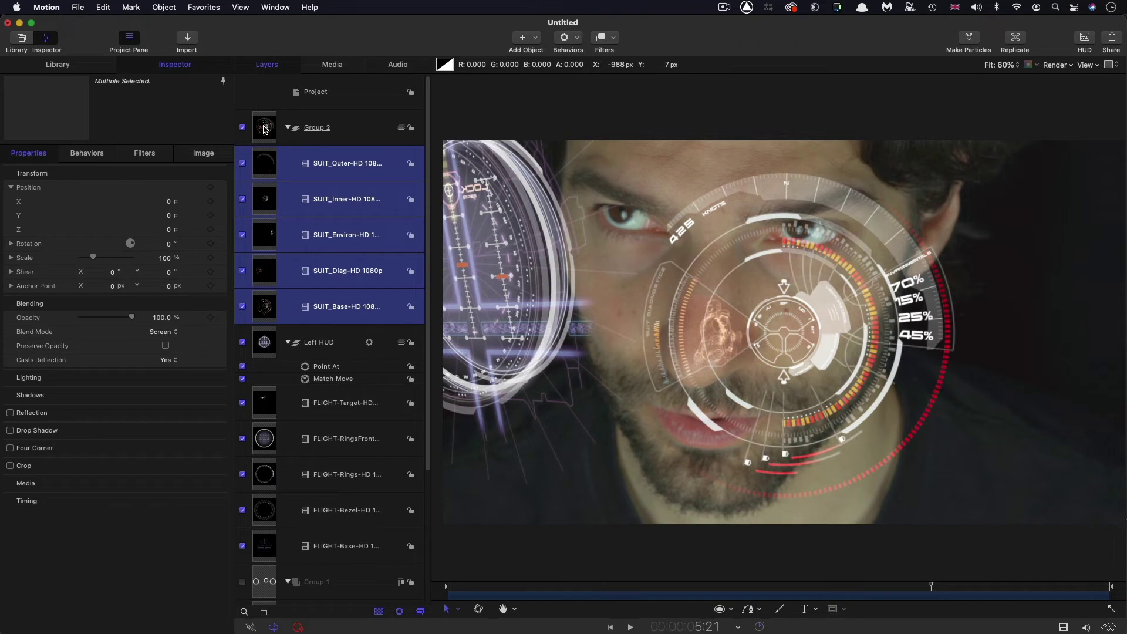
- Add a Match Move behavior to the SUIT group, Group 2, with the Right circle as its source
click(266, 130)
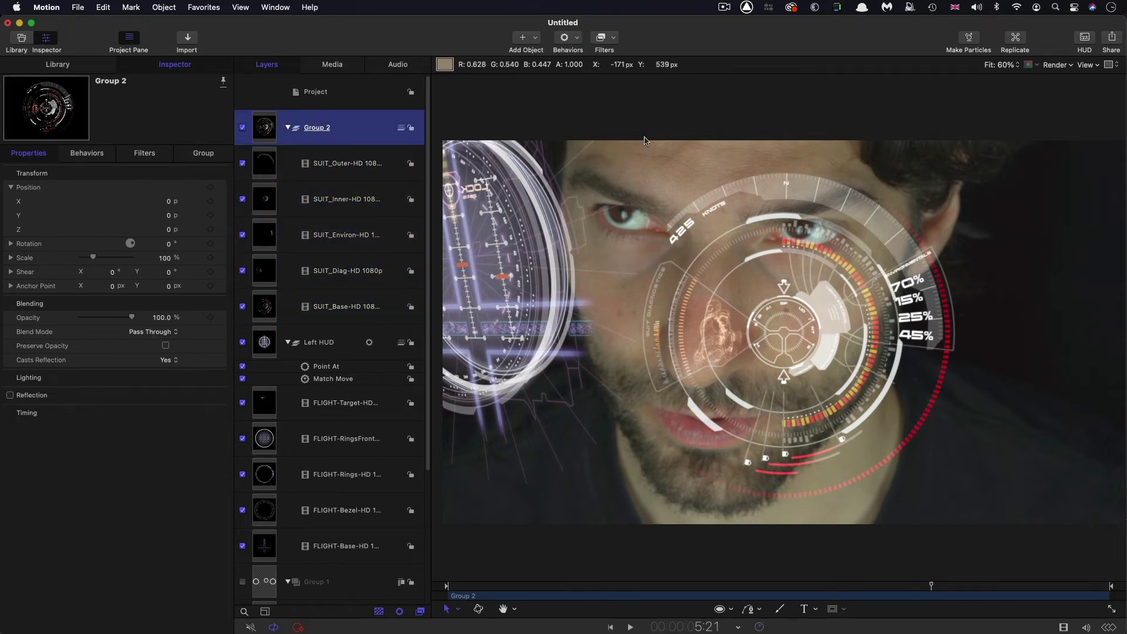
click(576, 37)
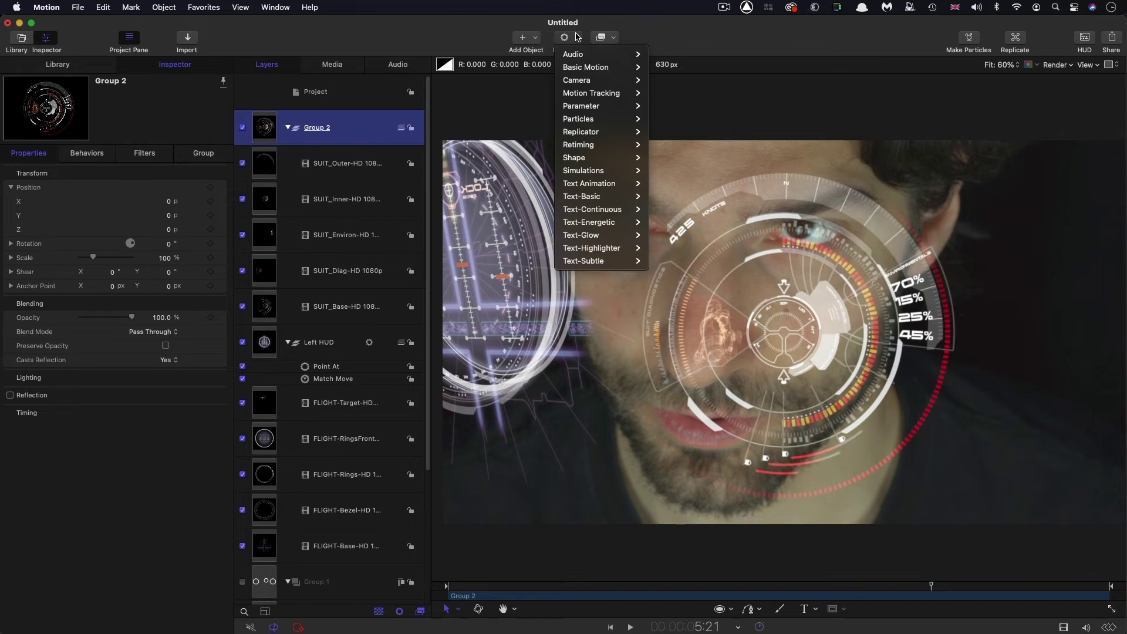
mouse_move(591, 93)
click(675, 105)
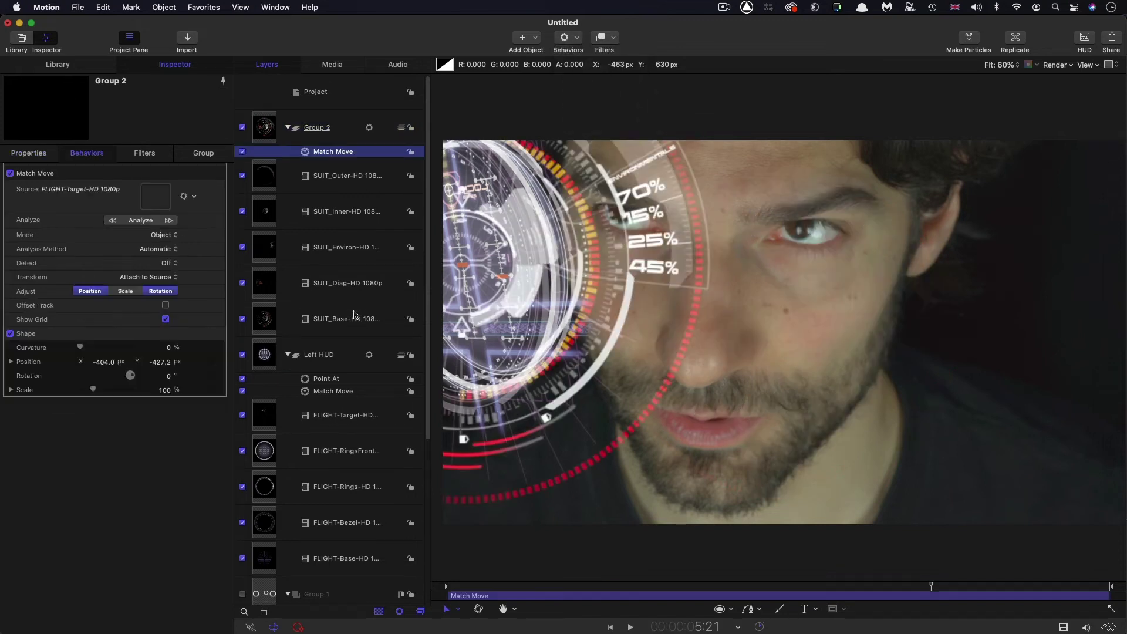
scroll(301, 415, down, 8)
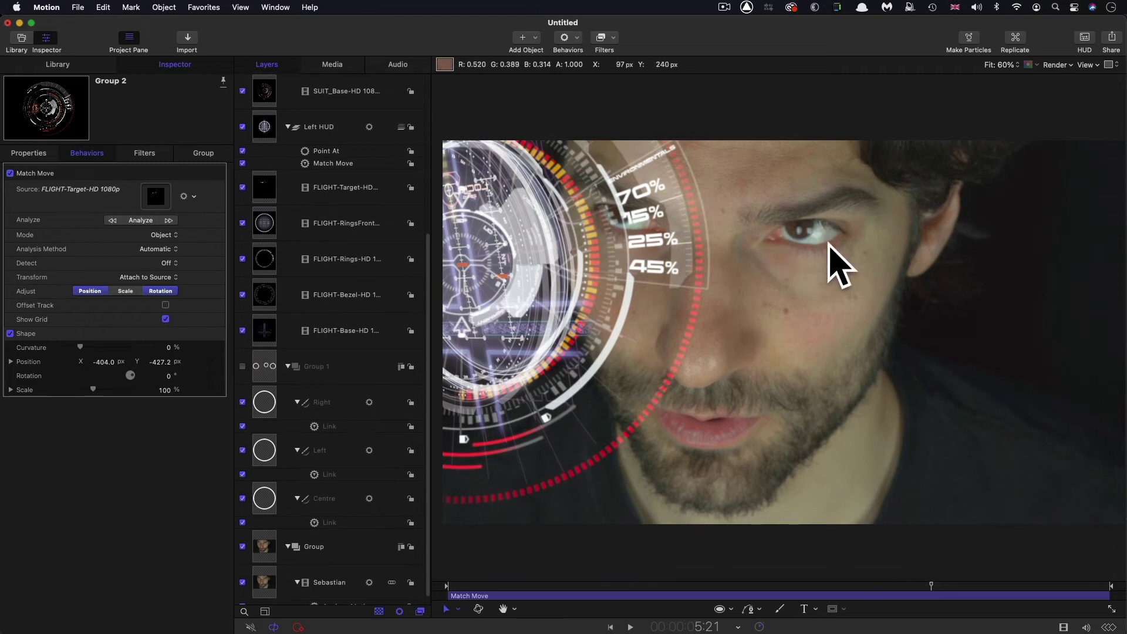
drag(263, 414, 154, 196)
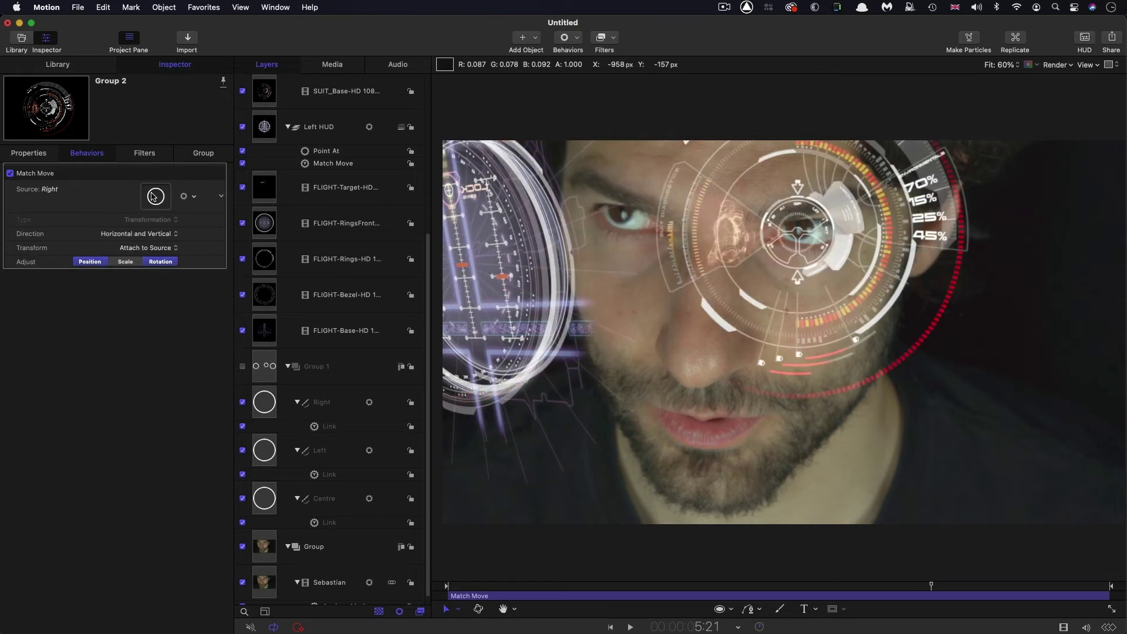
- Exclude rotation from Group 2's Match Move adjustments and set its transform to Mimic Source
click(169, 264)
click(145, 248)
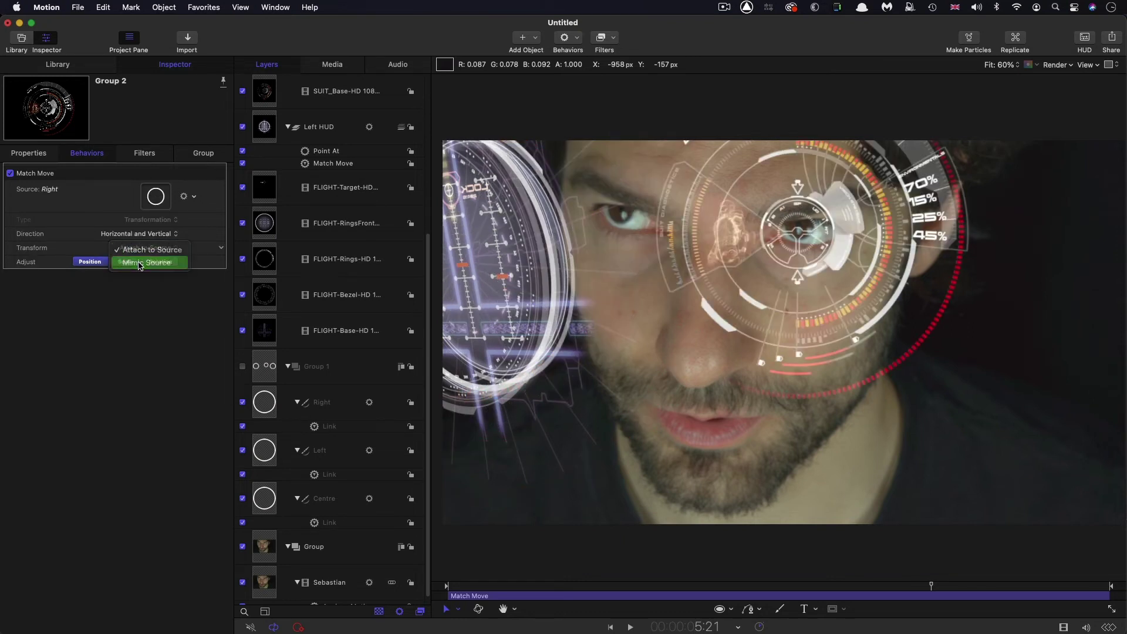
click(141, 263)
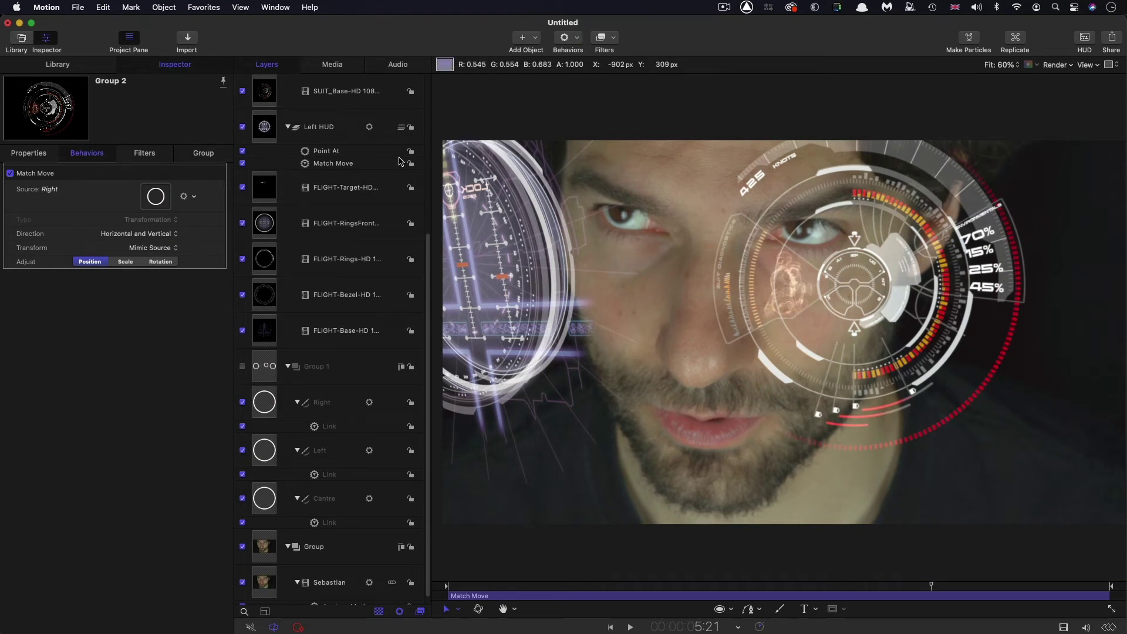
- Add a Point At behavior to Group 2, aimed at the Centre circle with a transition of 0%
scroll(322, 233, up, 5)
click(317, 128)
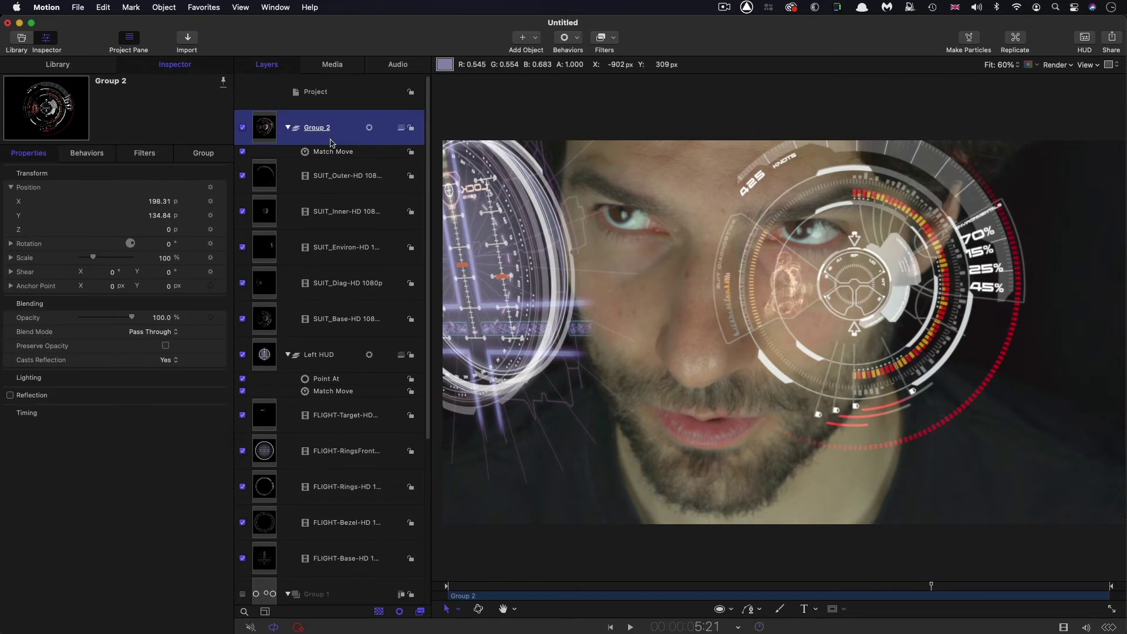
click(577, 37)
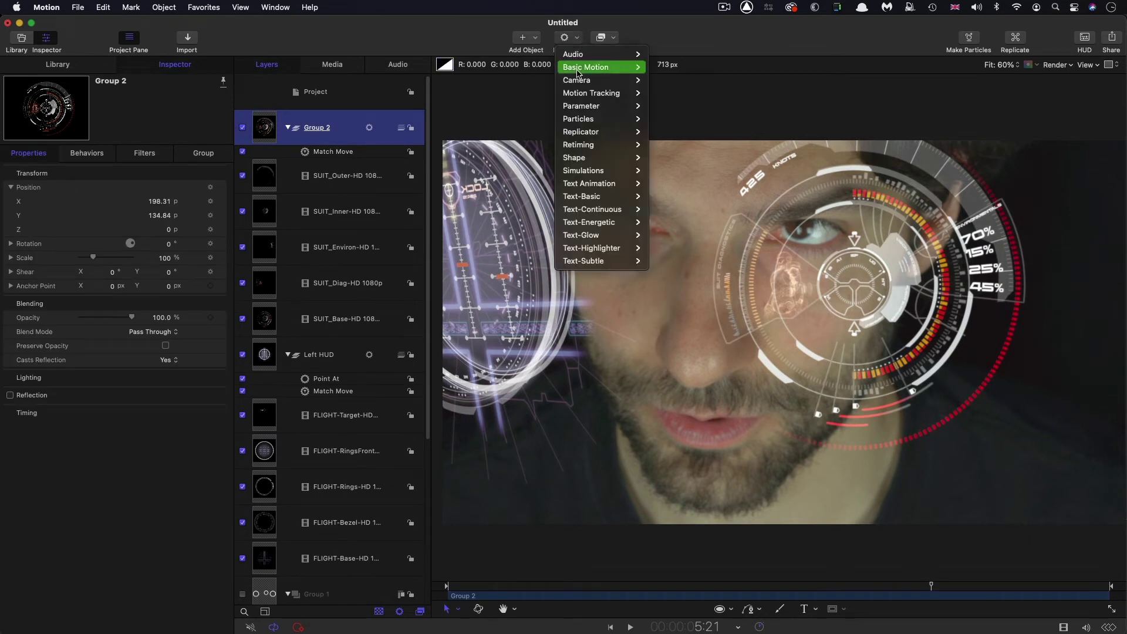
mouse_move(578, 73)
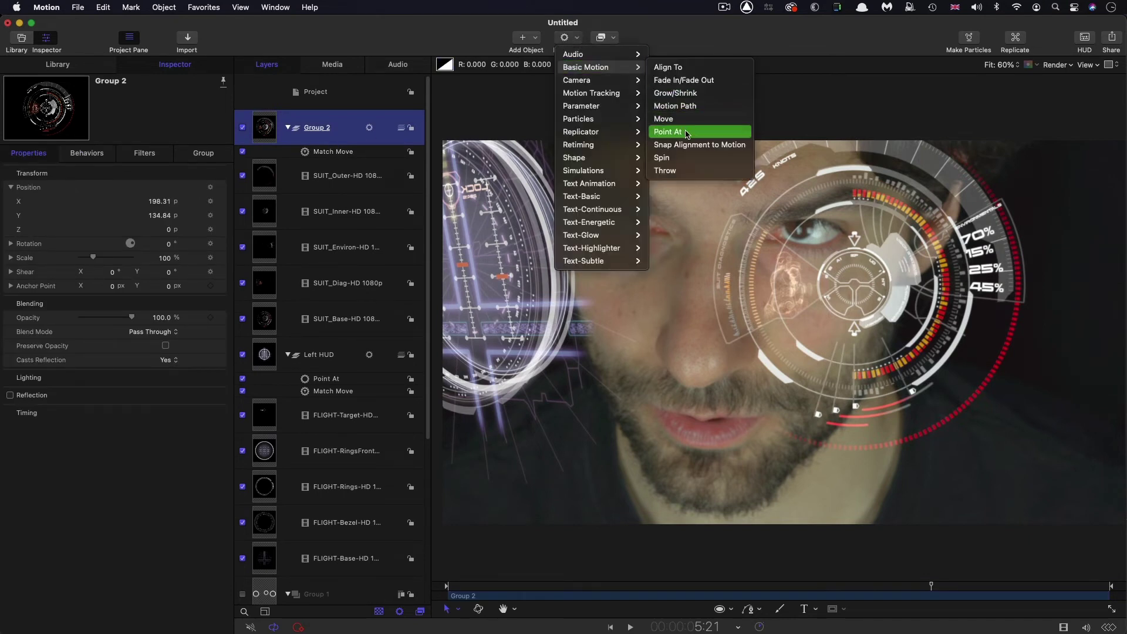
click(667, 132)
scroll(335, 325, down, 4)
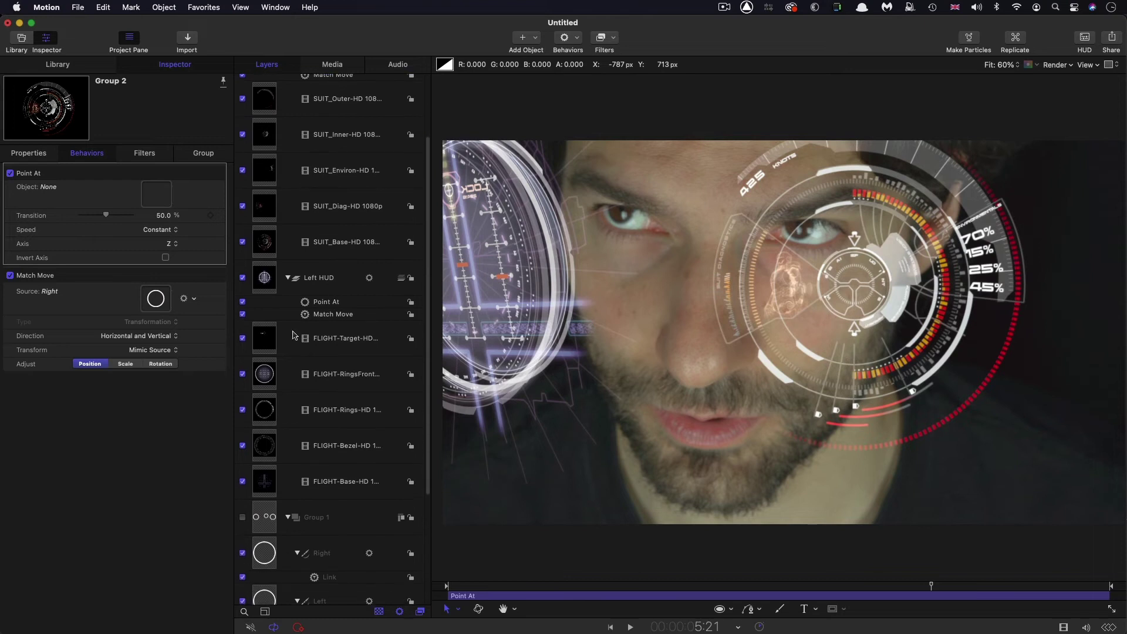
click(287, 273)
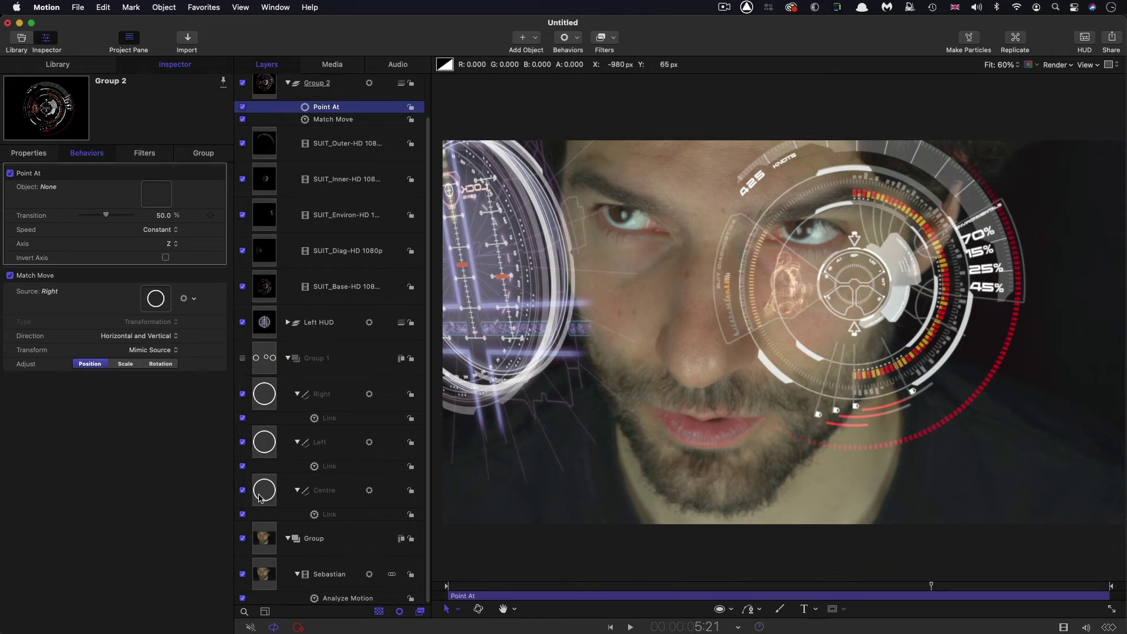
drag(263, 498, 1, 207)
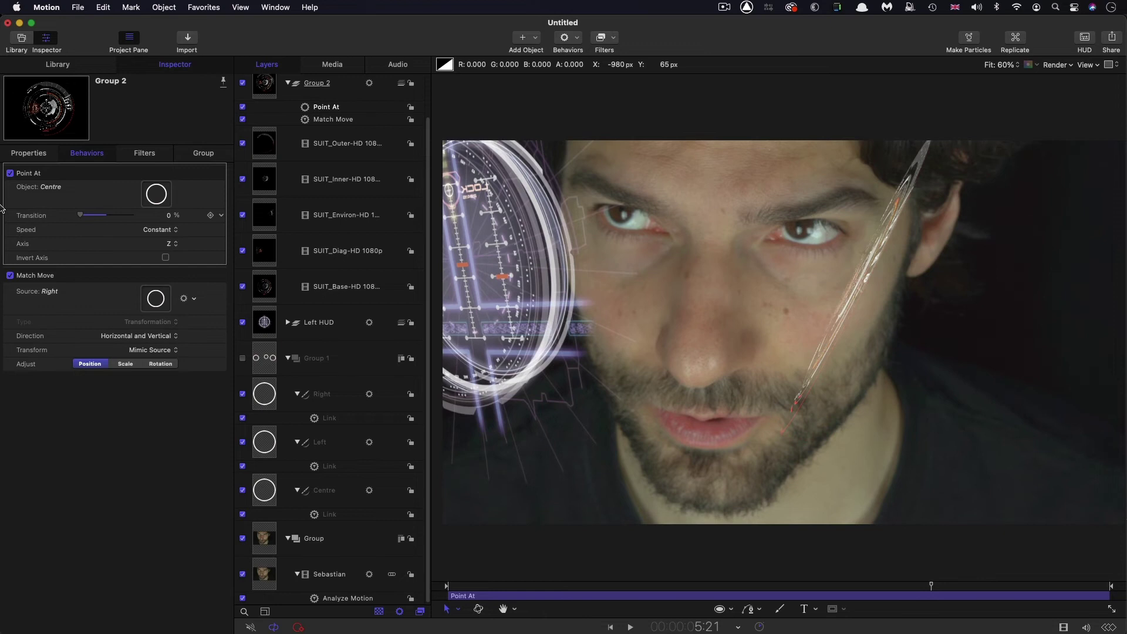
- Set Group 2's Z position to 720
scroll(345, 202, up, 3)
click(262, 127)
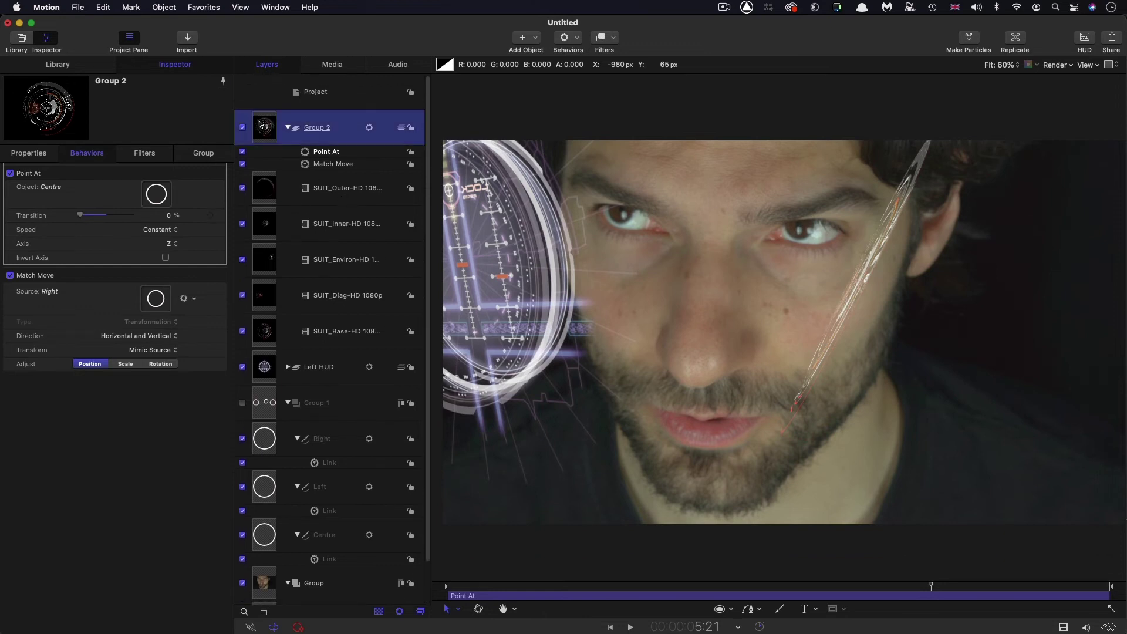
click(50, 161)
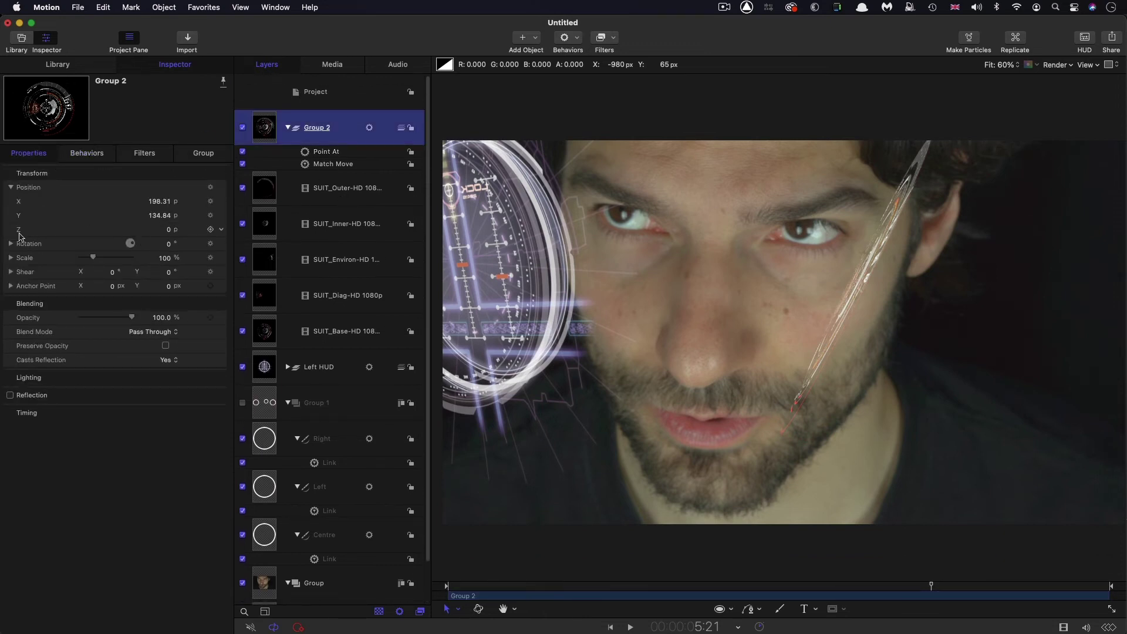
click(169, 229)
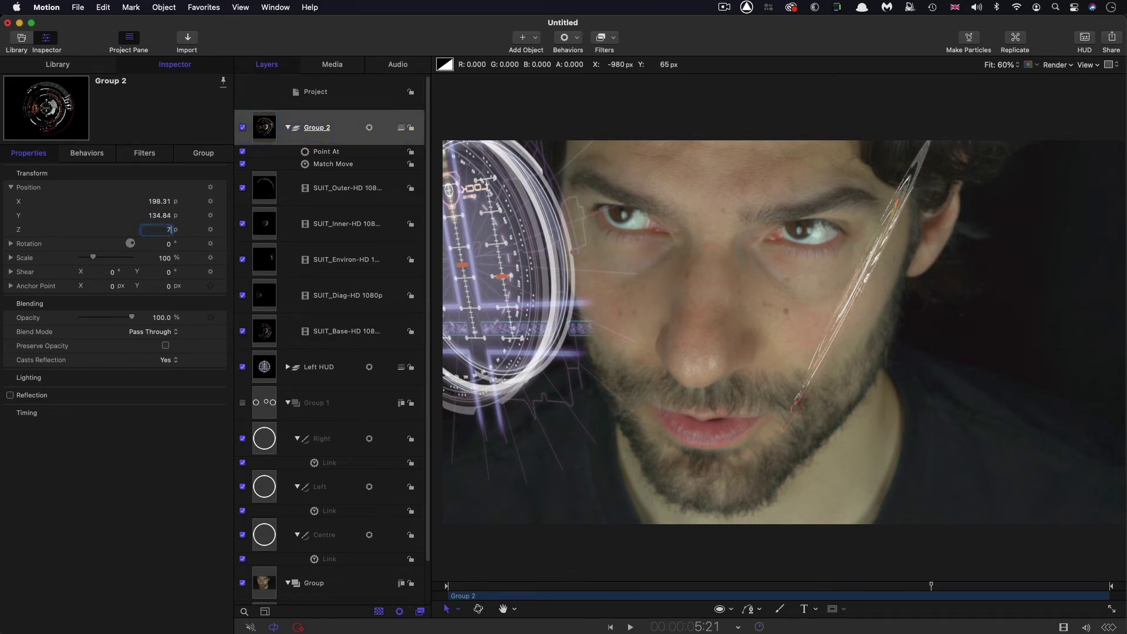
key(Return)
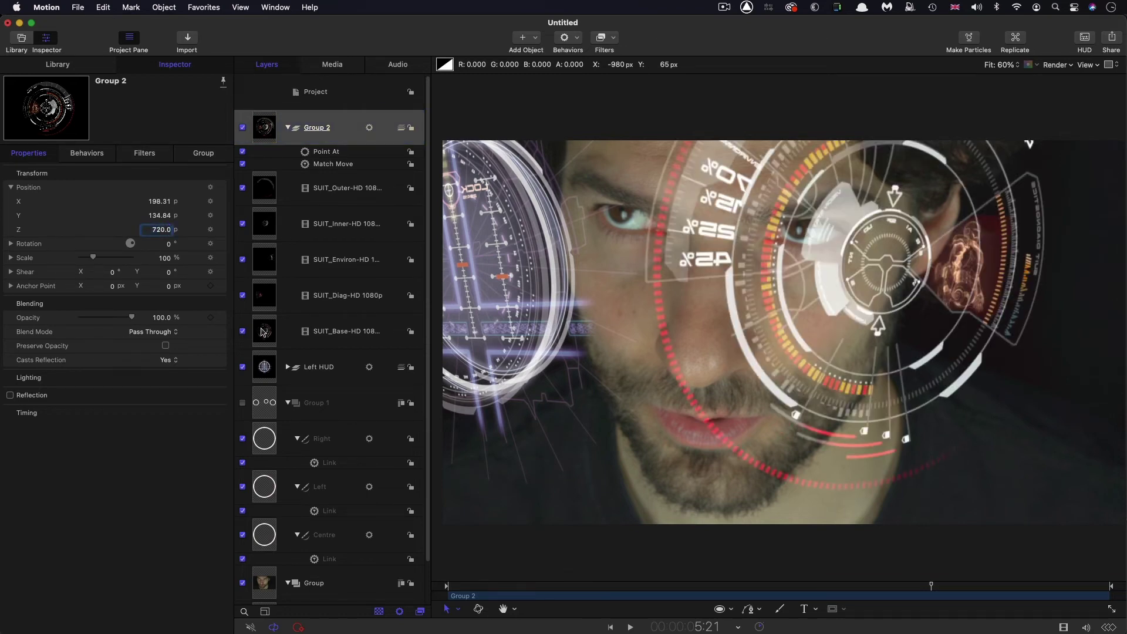
- Check the Left HUD group's scale, set Group 2's scale to 60% and preview the playback
click(268, 369)
click(265, 125)
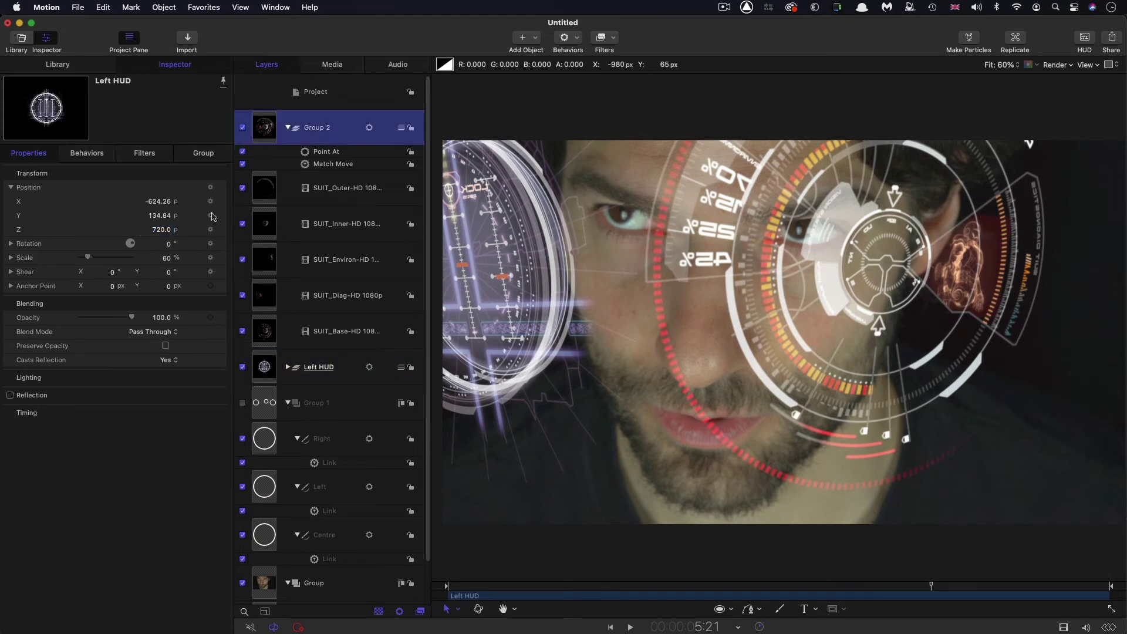
click(167, 258)
text(60)
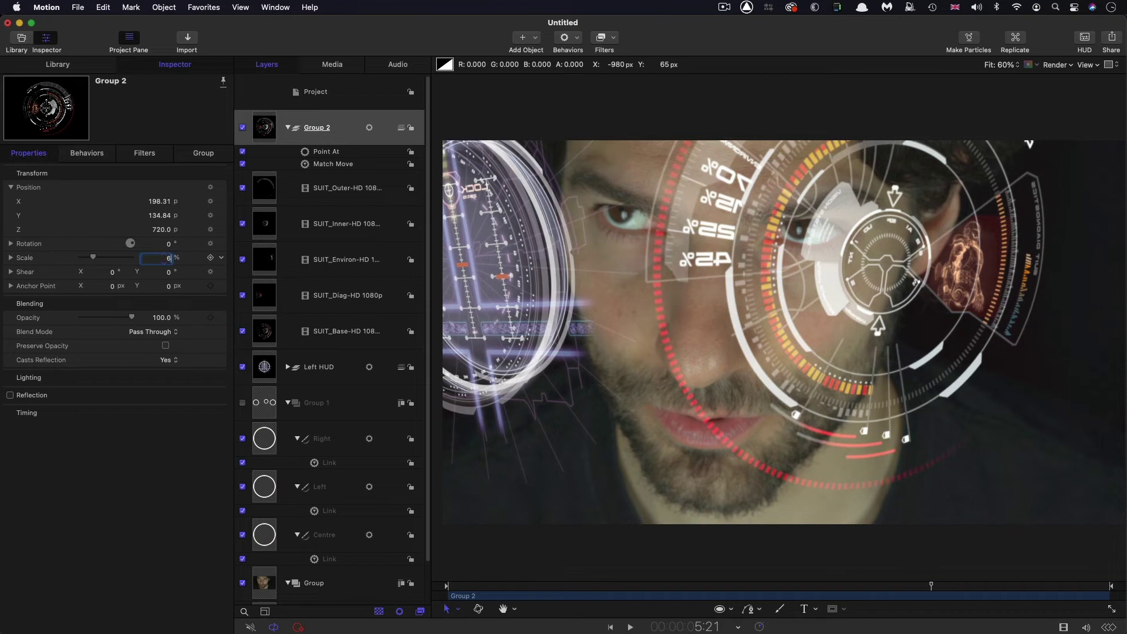
key(Return)
key(space)
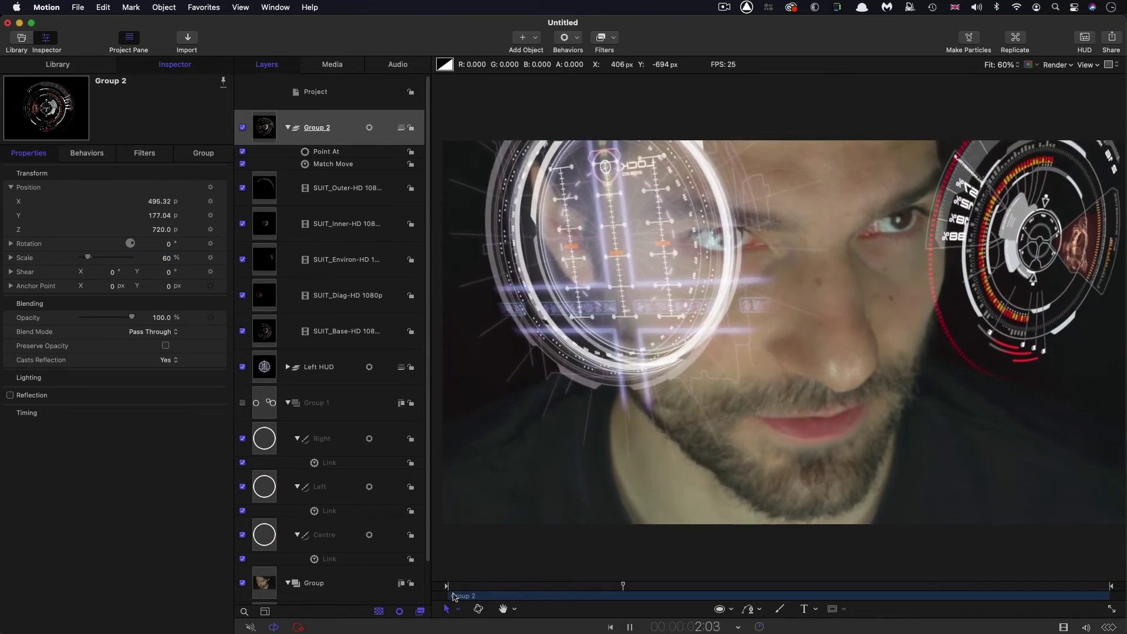
key(space)
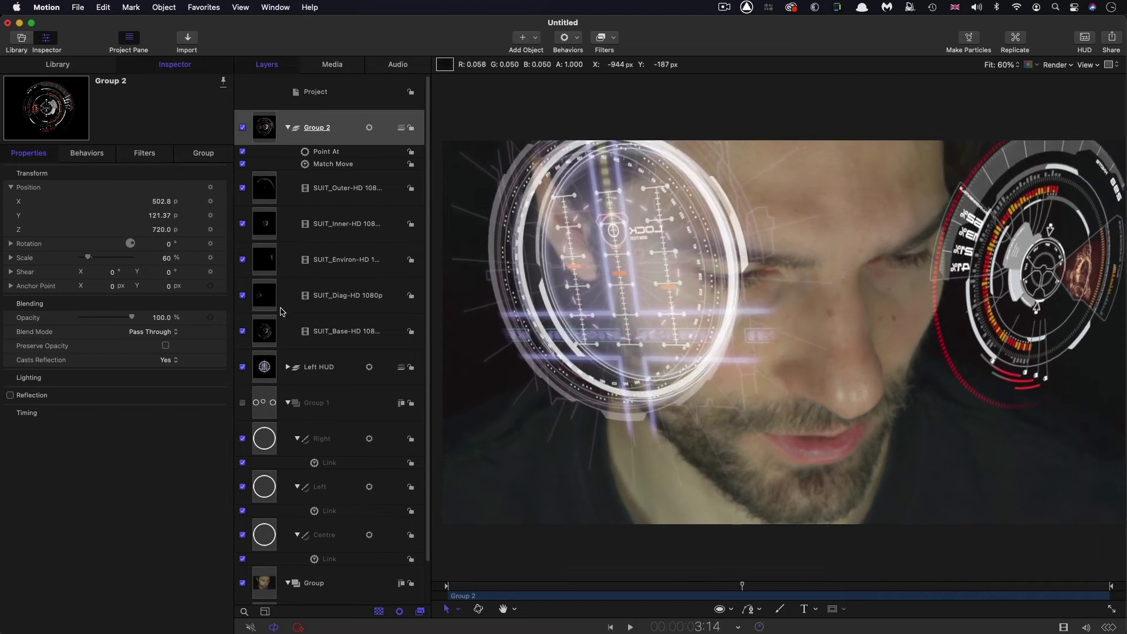
- Set Group 2's scale to 70% and step the playhead back to 3:06
drag(168, 261, 177, 260)
key(Left)
key(Left)
key(Left)
key(Left)
key(Left)
key(Left)
key(Left)
key(Left)
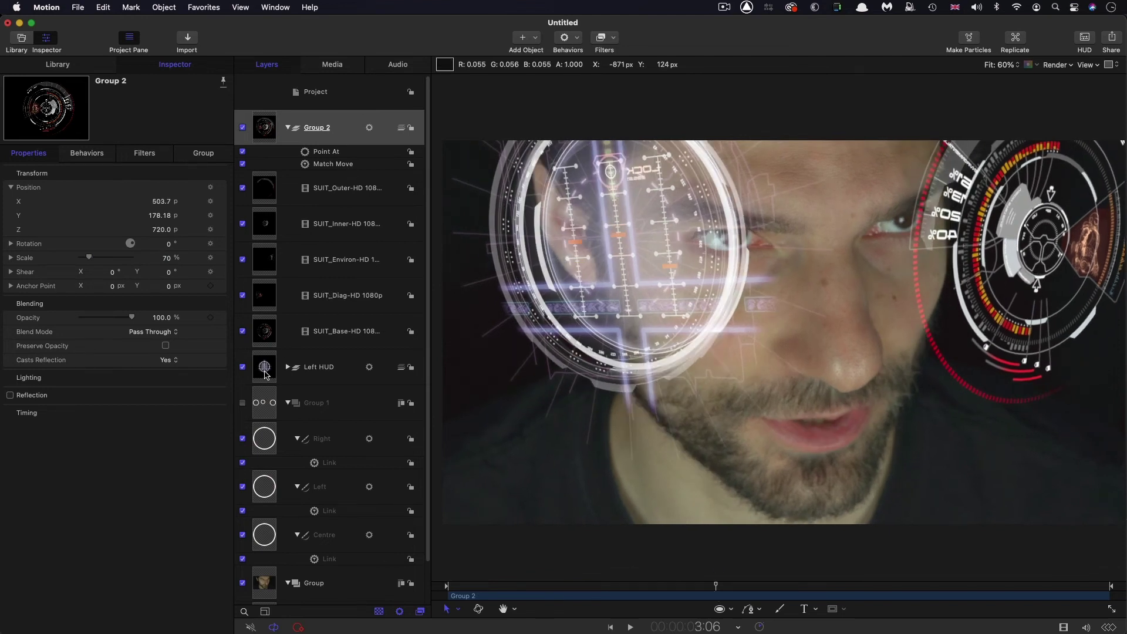
- Set the SUIT_Inner layer's Z position to 80
click(264, 223)
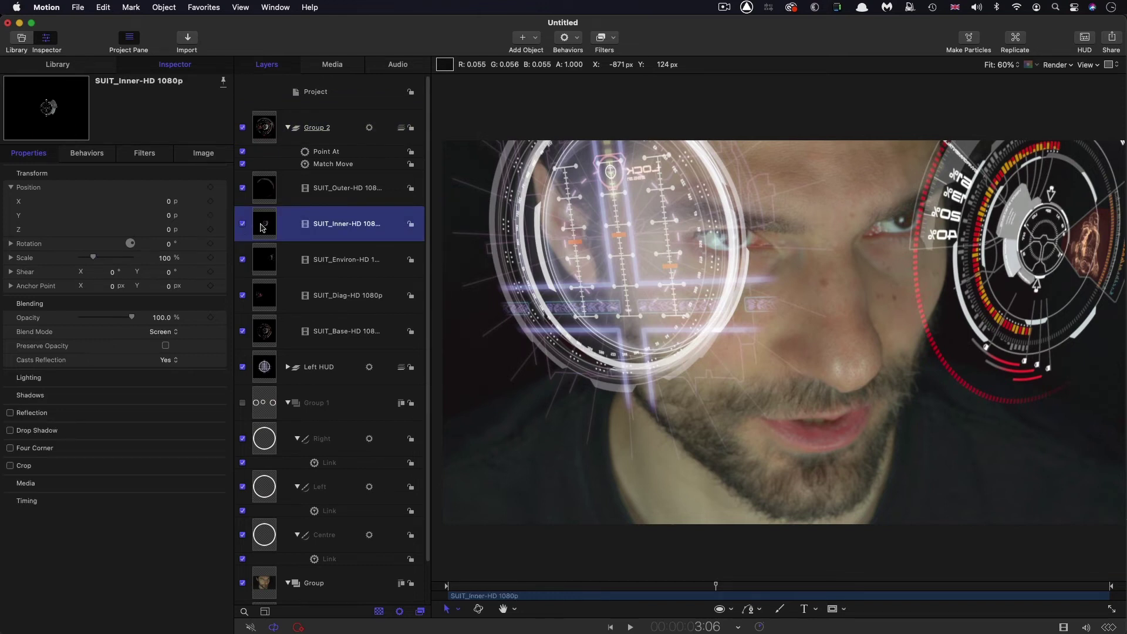
drag(170, 230, 189, 229)
click(159, 229)
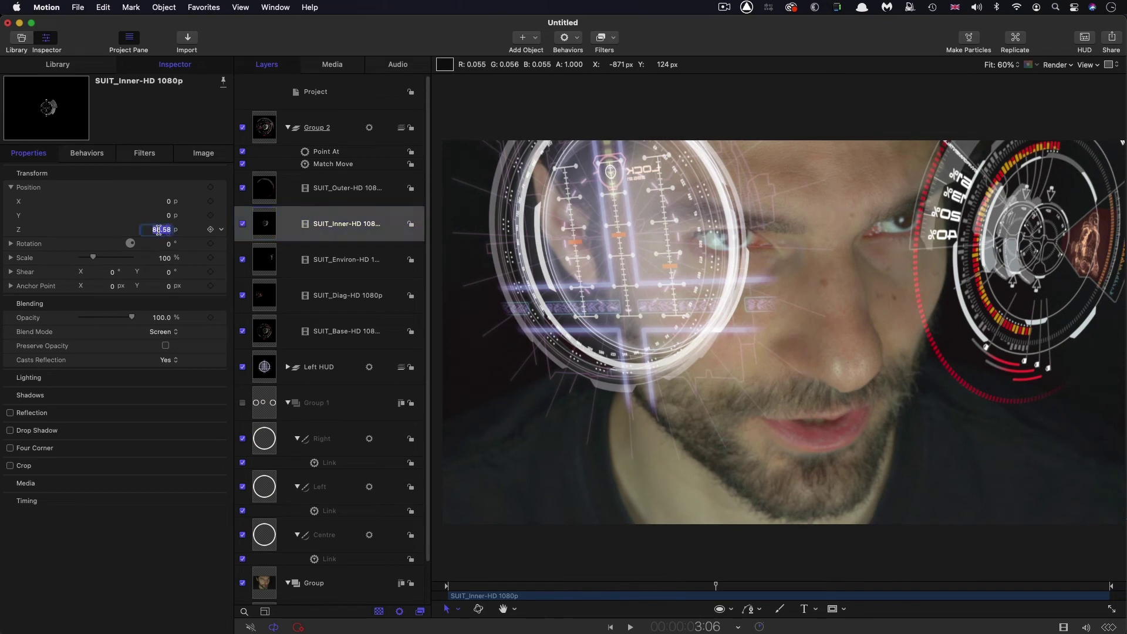
text(80)
key(Return)
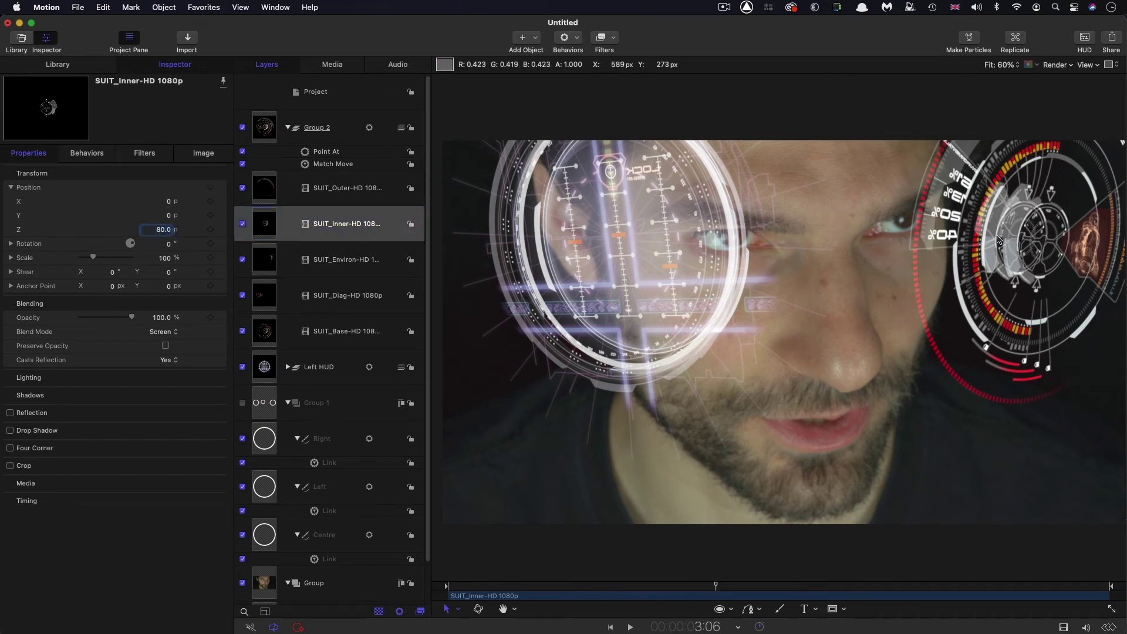
- Set the SUIT_Outer layer's Z position to -80
click(262, 189)
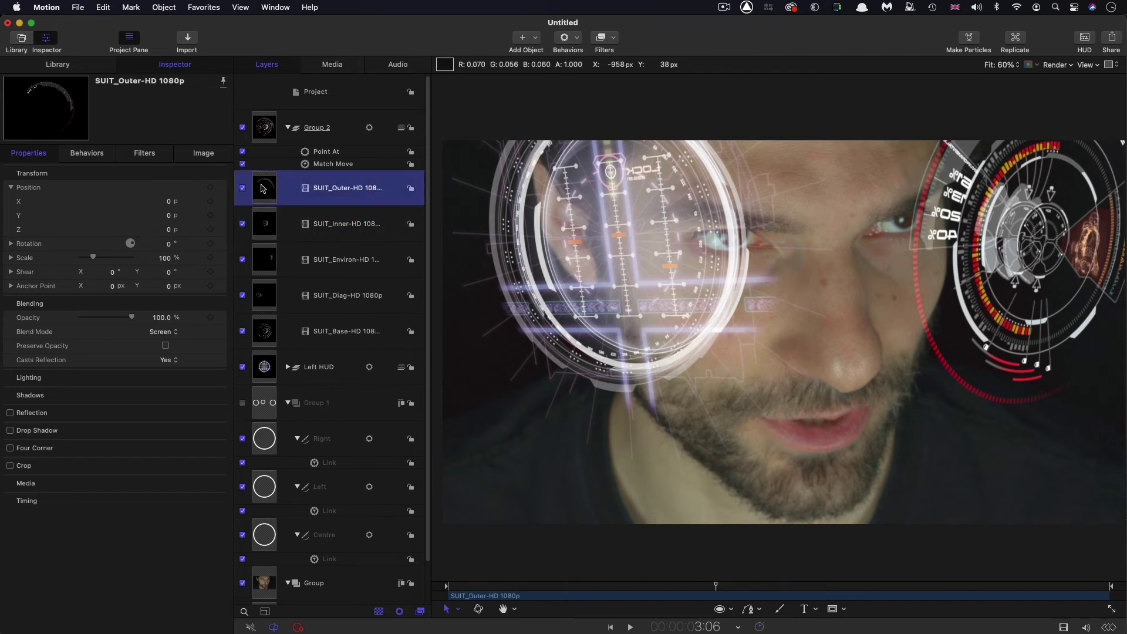
click(169, 229)
text(-80)
key(Return)
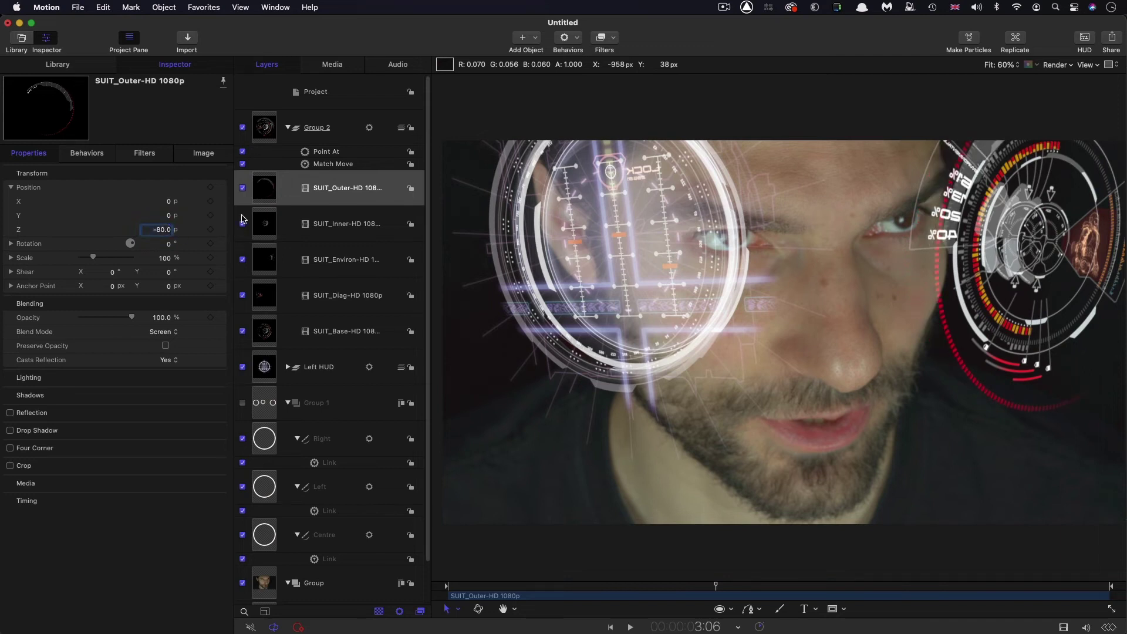
- Toggle the SUIT_Environ layer's visibility to identify it, and set its Z position to -80
click(243, 259)
click(243, 258)
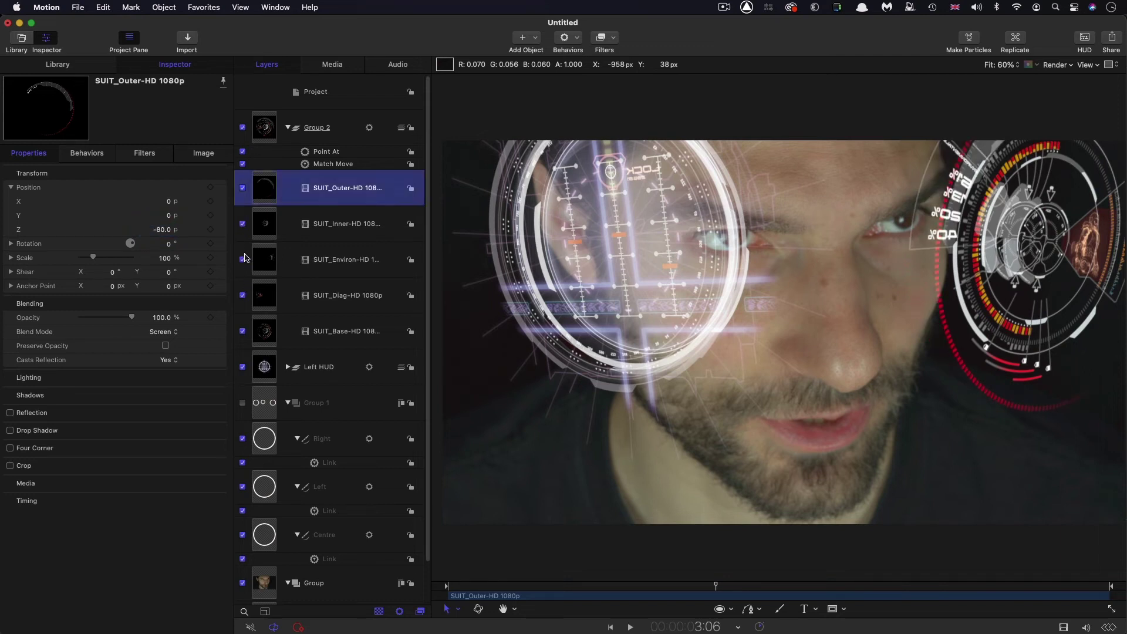
click(270, 260)
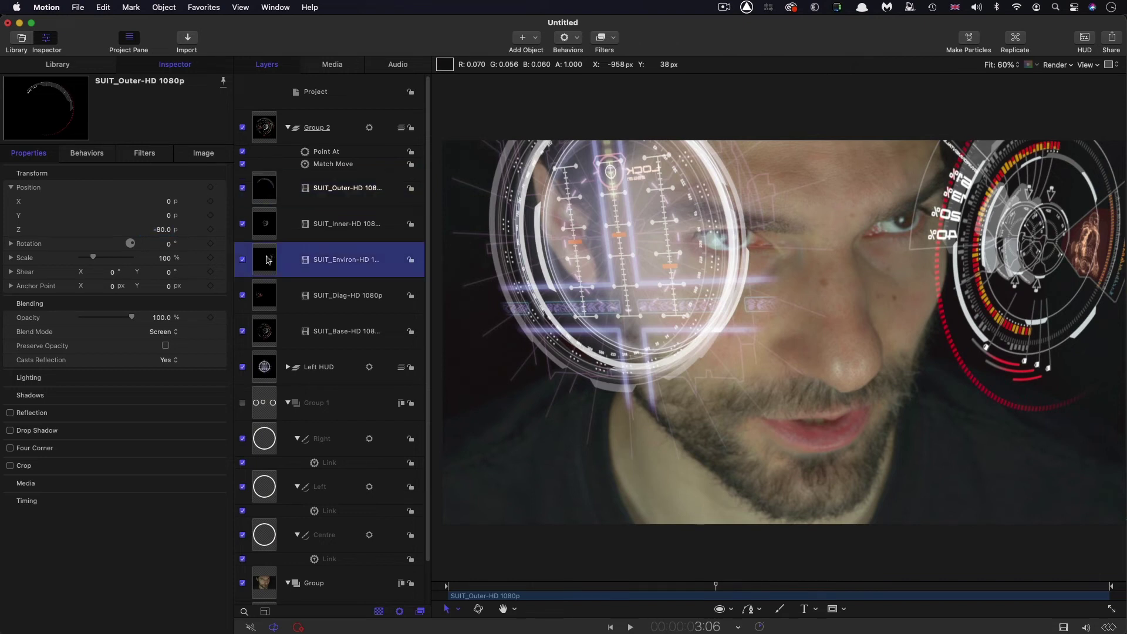
click(170, 230)
text(-80)
key(Return)
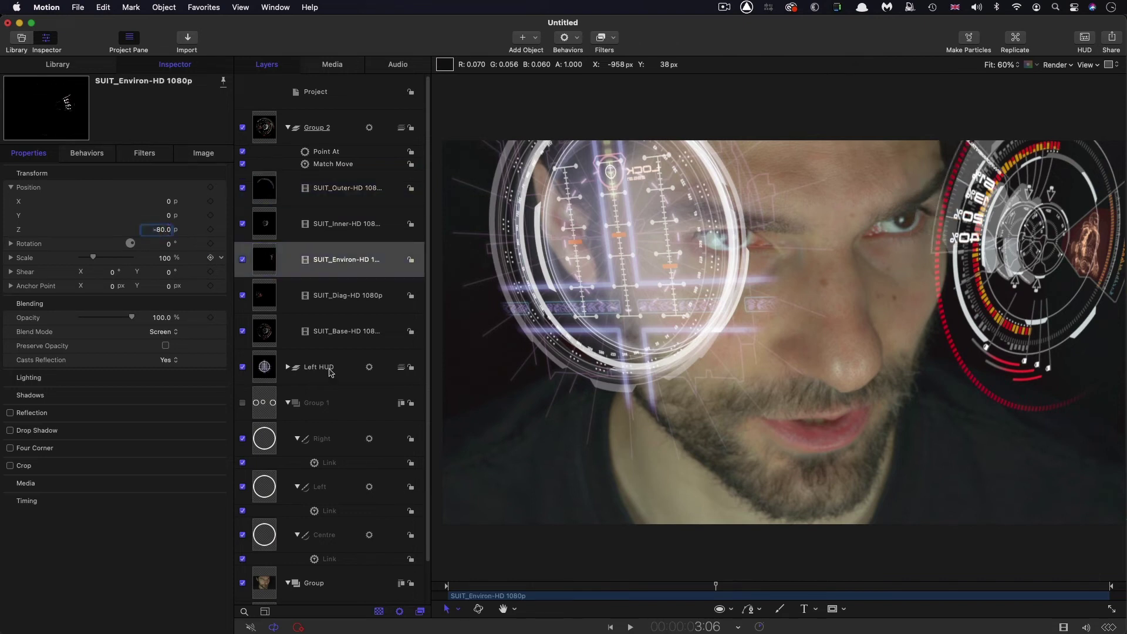
- Play back the clip to review how both HUD groups follow and face the head
drag(716, 585, 506, 595)
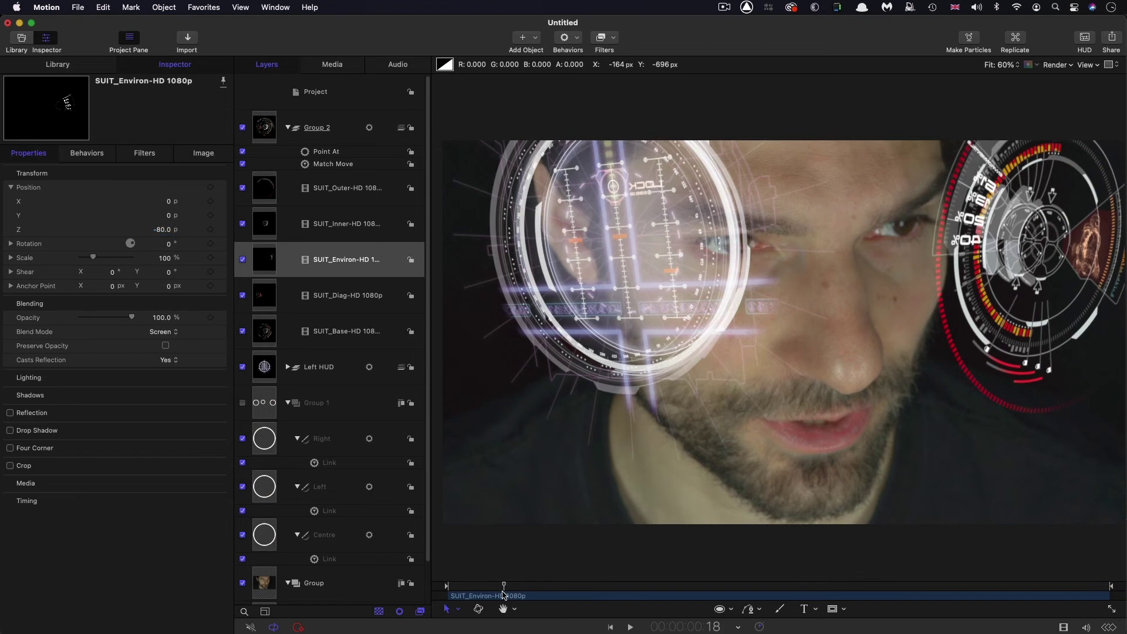
key(space)
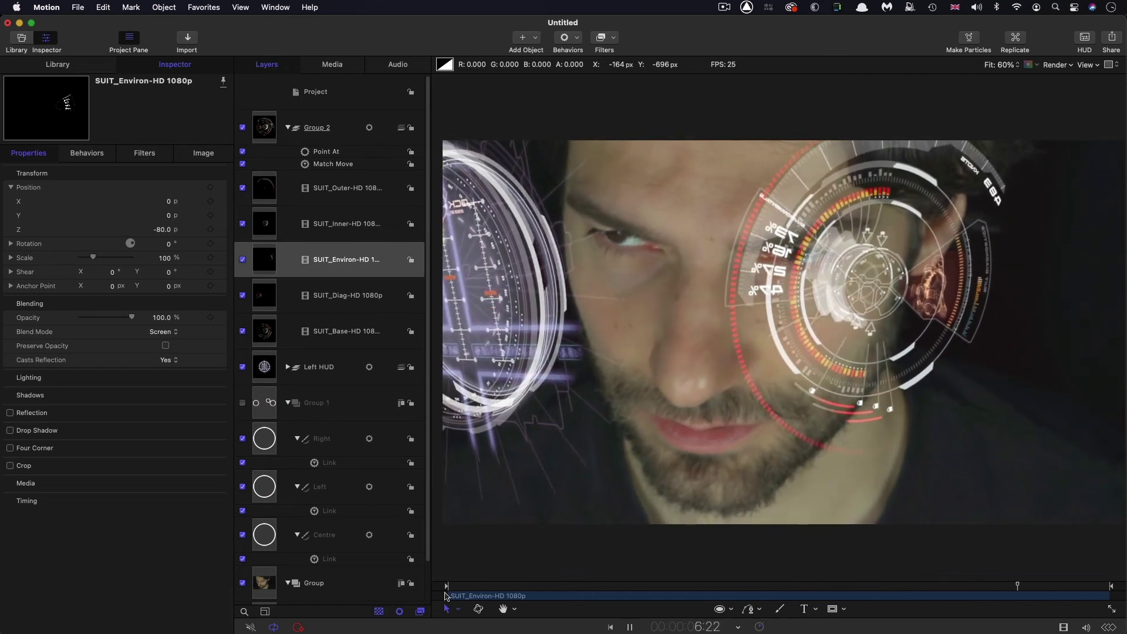
click(521, 585)
- At frame 6, keyframe the scale of the FLIGHT-RingsFront layer in Left HUD at 0%
drag(534, 587, 461, 590)
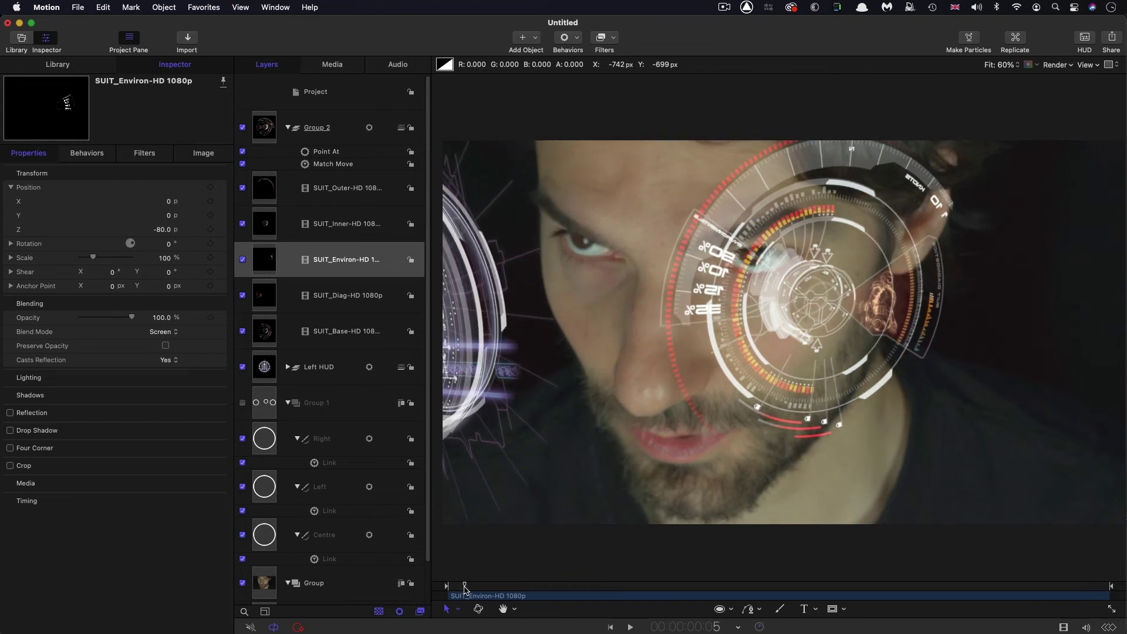
drag(461, 589, 468, 588)
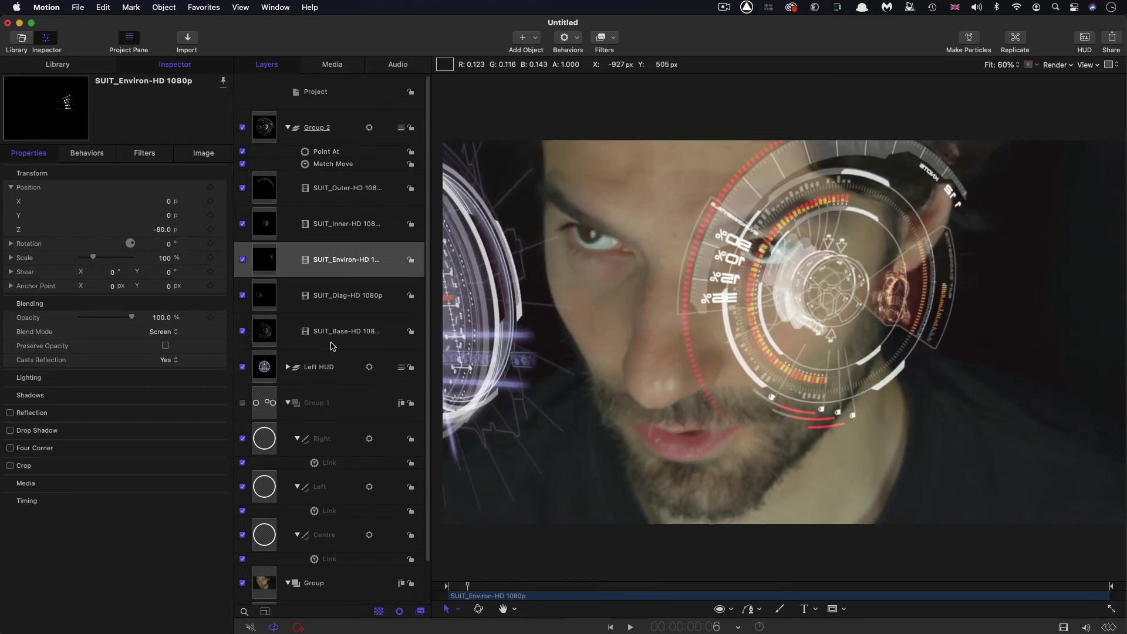
click(289, 128)
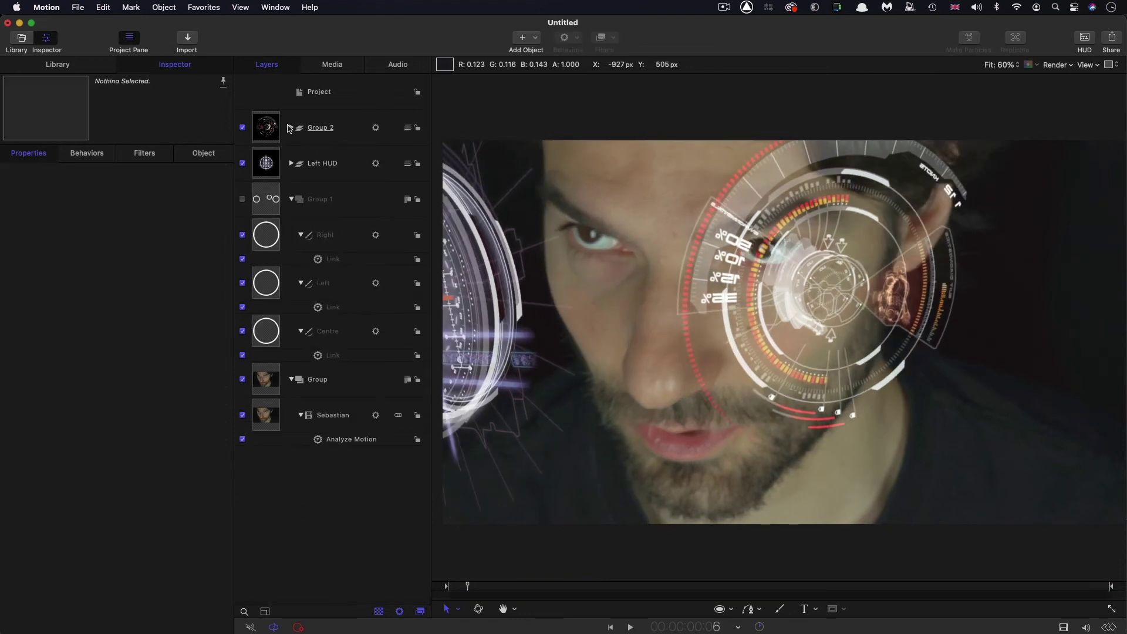
click(292, 164)
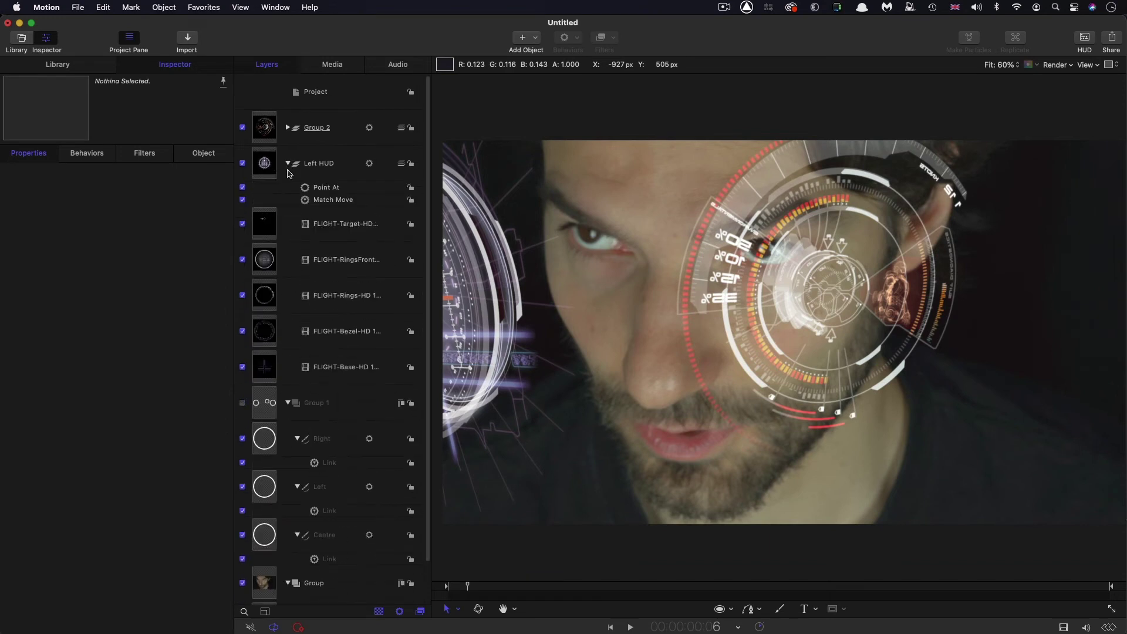
click(266, 274)
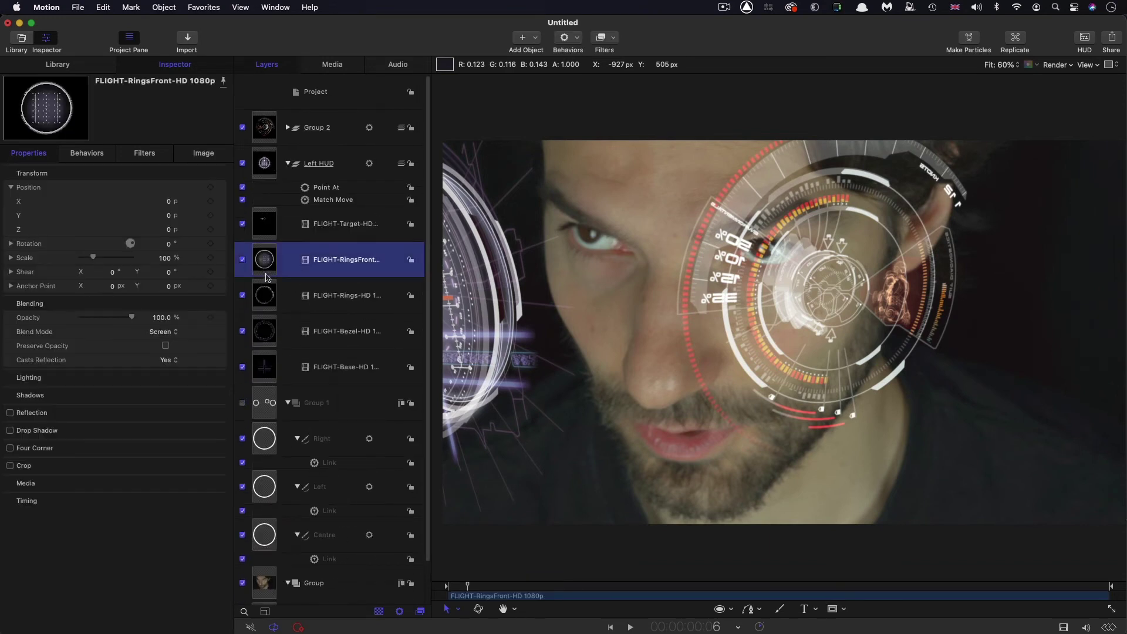
click(211, 259)
drag(92, 259, 37, 261)
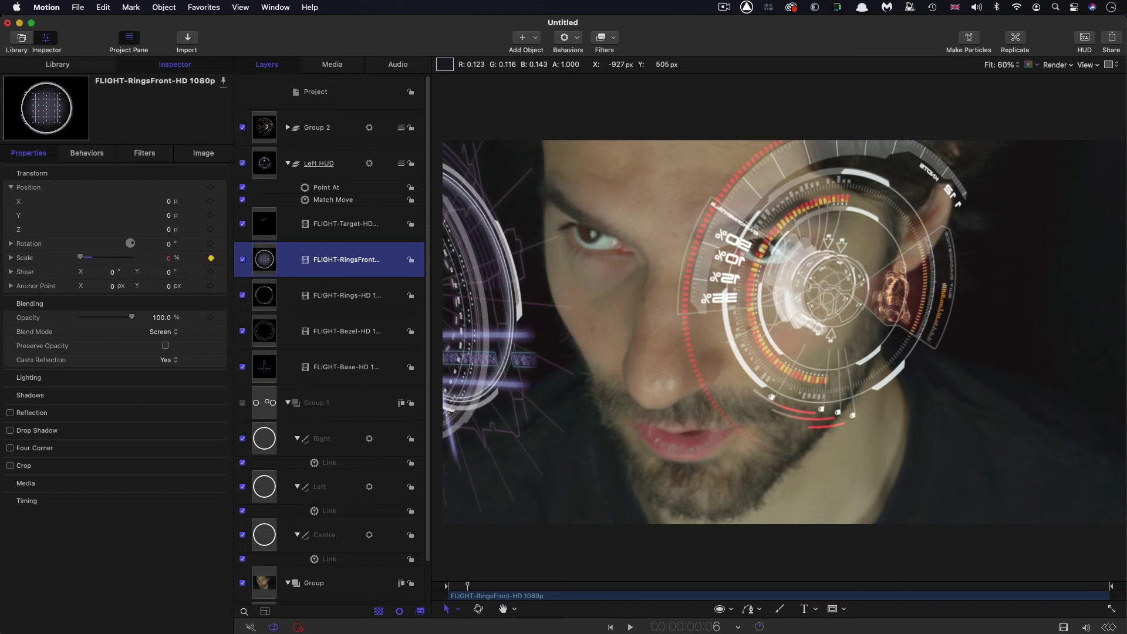
click(131, 532)
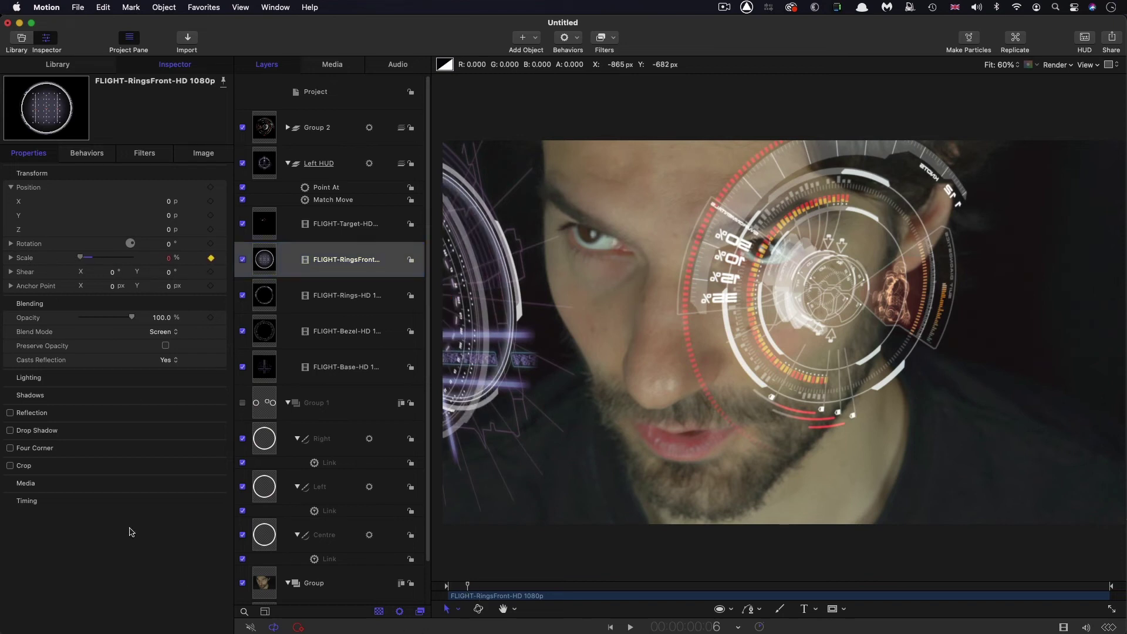
- Keyframe the FLIGHT-RingsFront layer's scale at 100% on frame 14
key(Right)
key(Right)
key(Right)
key(Right)
key(Right)
key(Right)
key(Right)
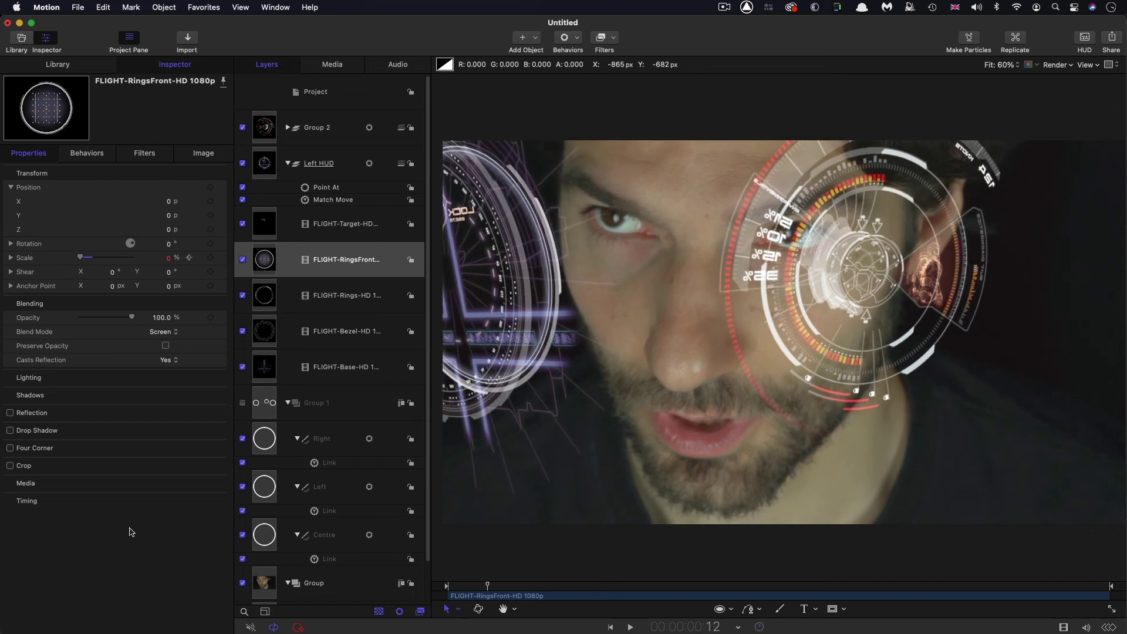
key(Right)
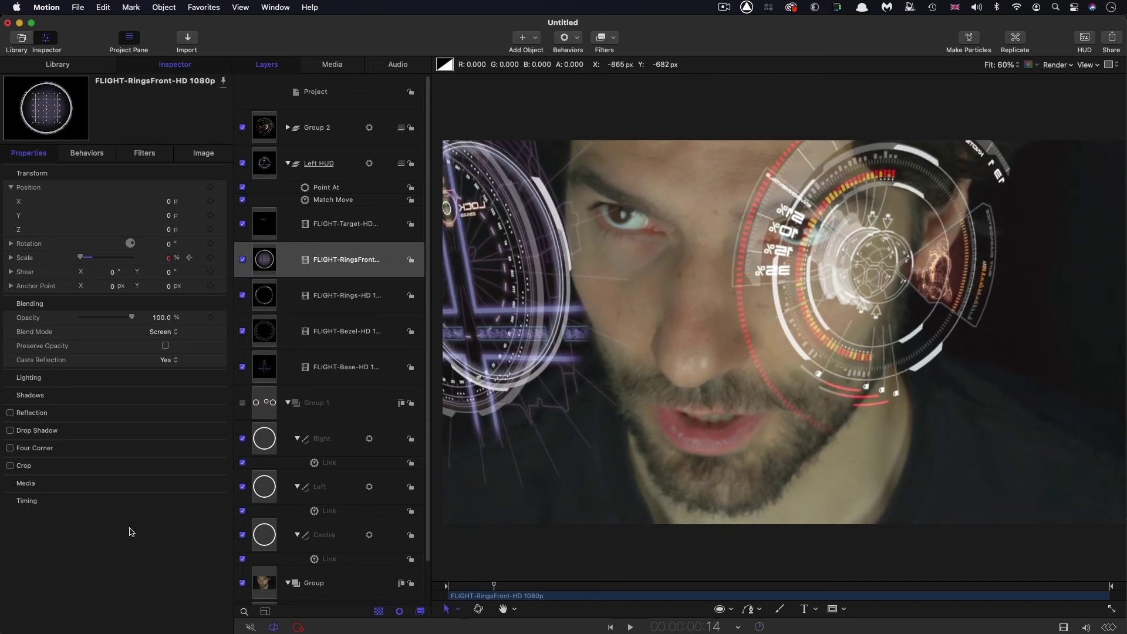
click(169, 259)
text(100)
key(Return)
- Play the project from the start to review the FLIGHT-RingsFront scale animation
key(Home)
key(space)
key(Home)
key(space)
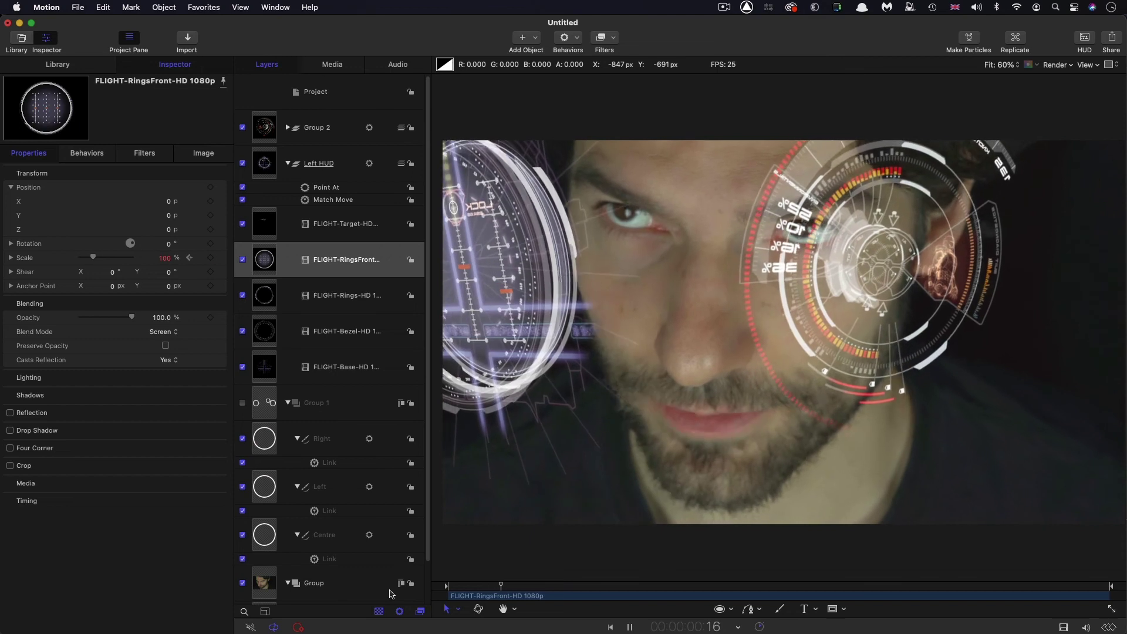
- Replay the opening frames to check the FLIGHT-RingsFront layer scaling up once more
click(470, 587)
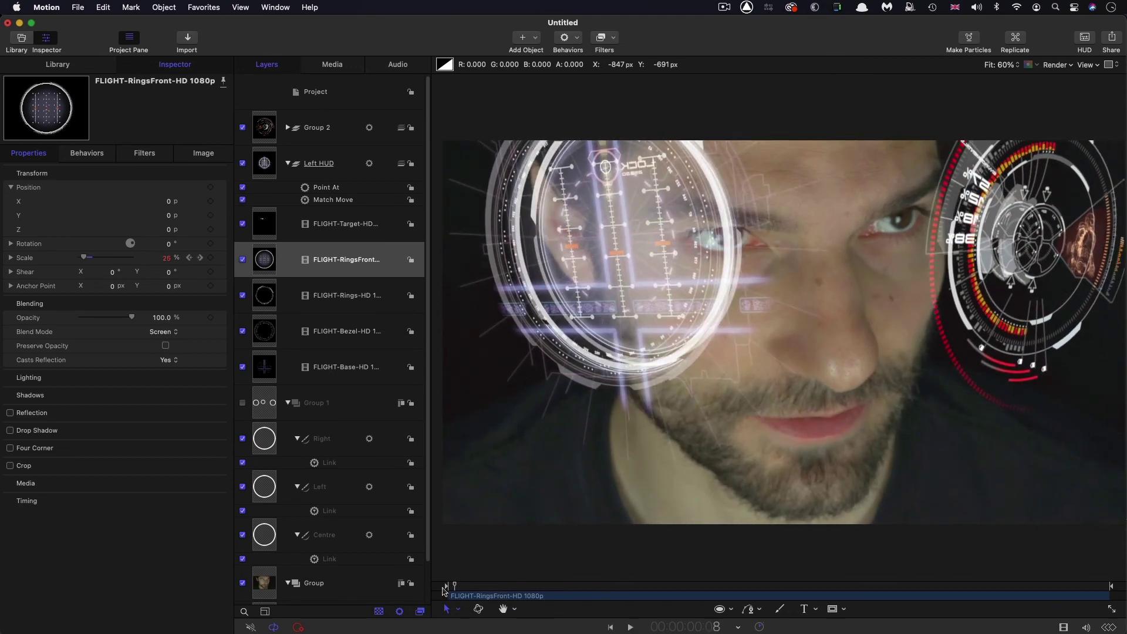
key(space)
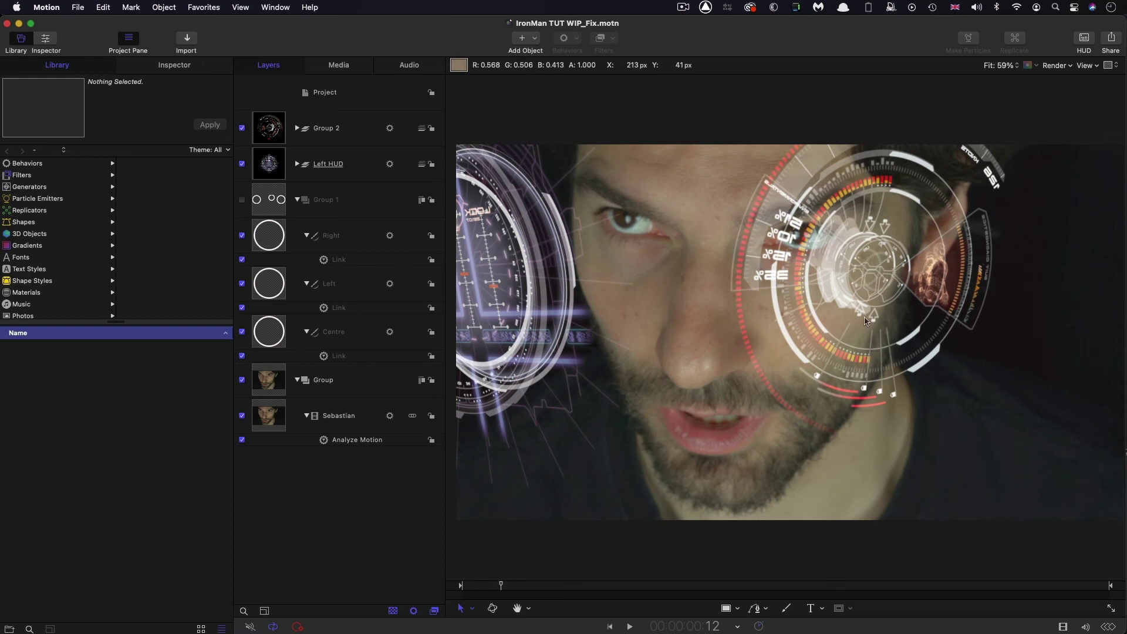
- Hide Left HUD and Group 2, show Group 1, and hide its Right and Left circles to isolate Centre
click(242, 165)
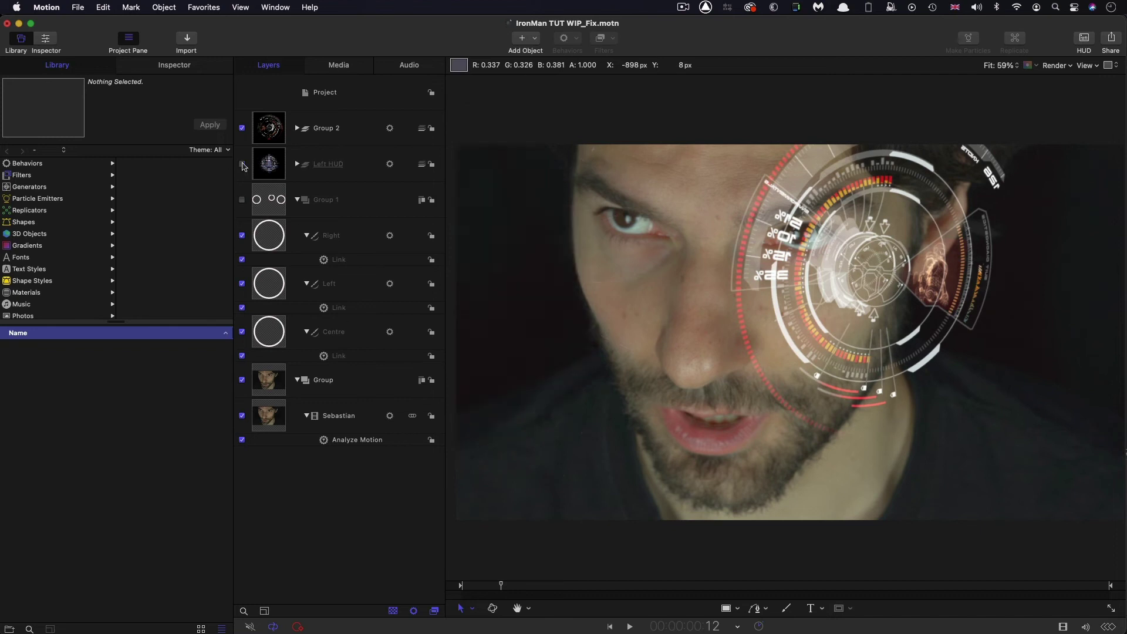
click(242, 128)
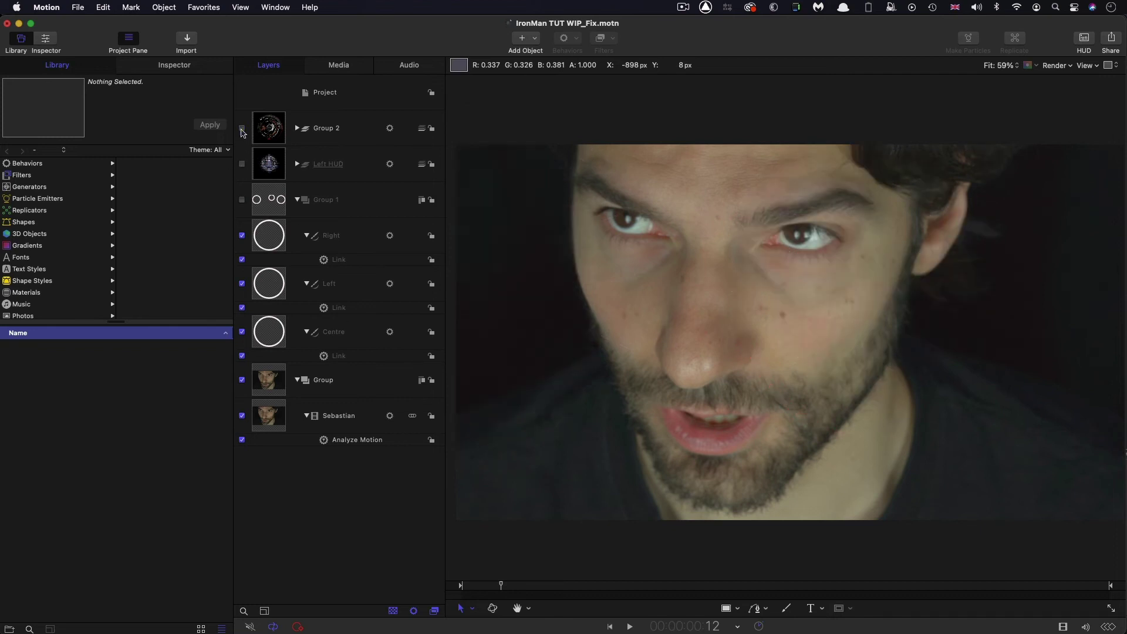
click(242, 200)
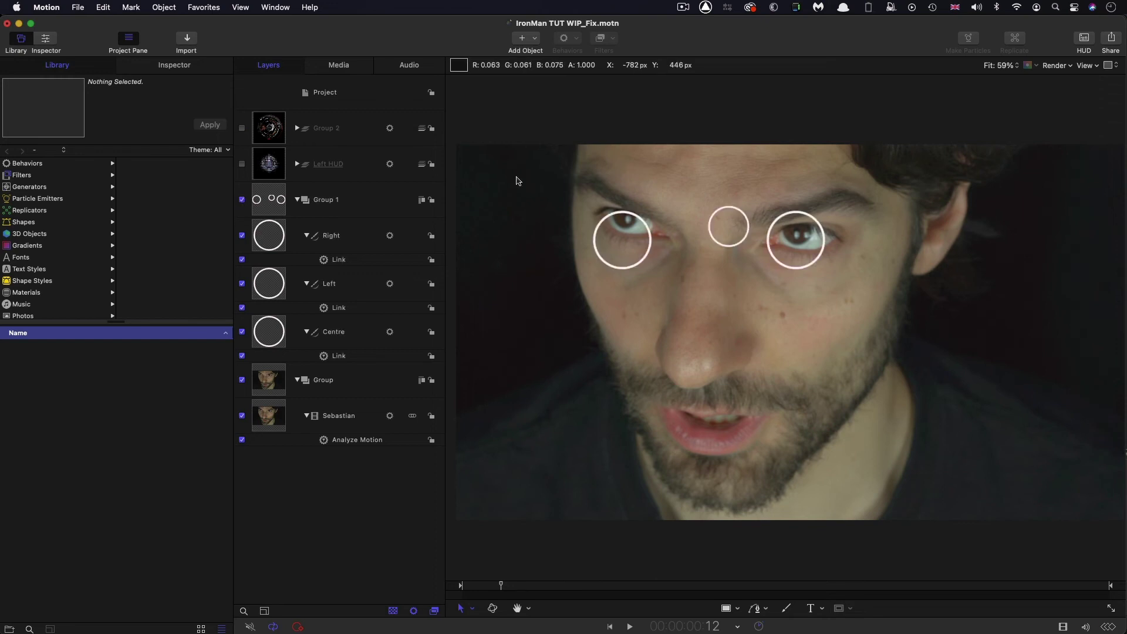
click(242, 235)
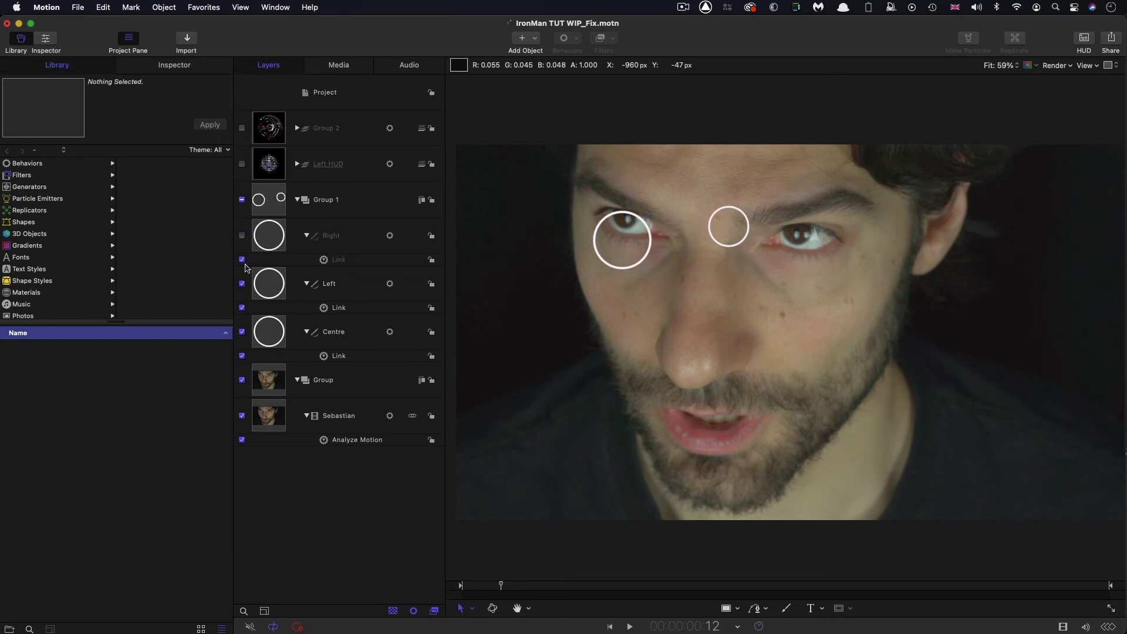
click(242, 284)
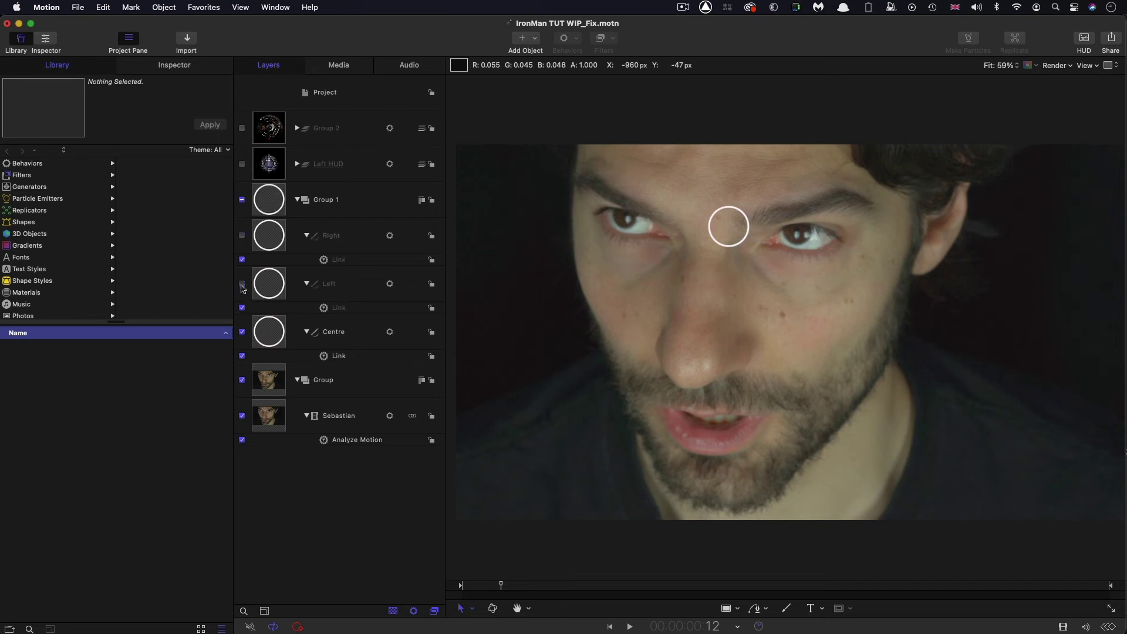
- Scrub the timeline to frame 10 and on to 3:02 to check where the Centre circle sits on the face
click(274, 339)
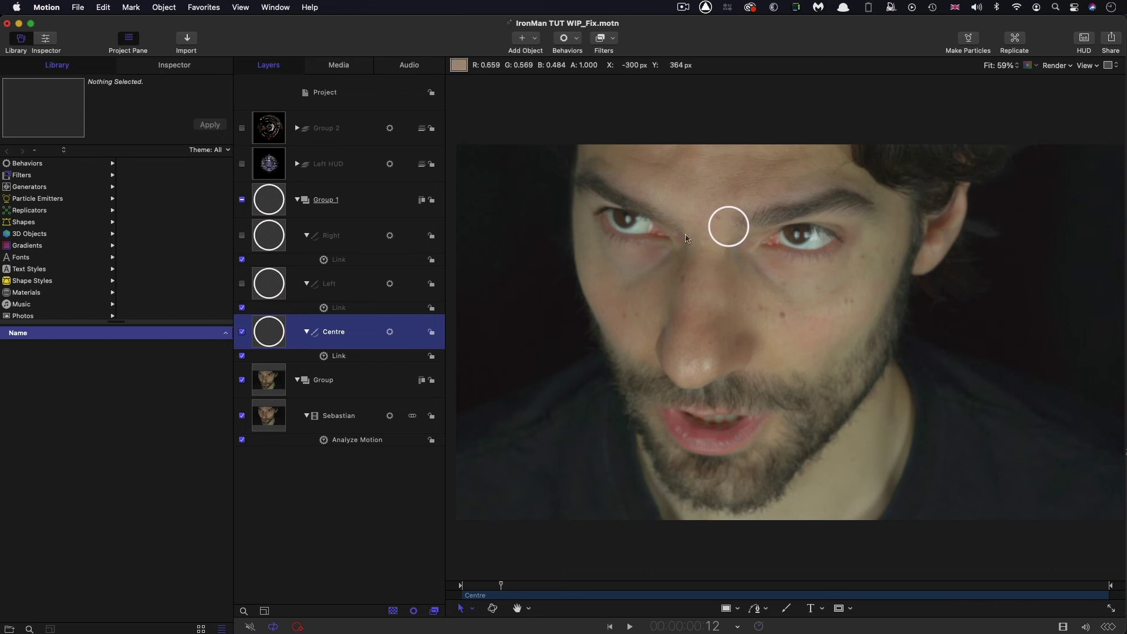
mouse_move(502, 585)
mouse_down()
mouse_move(462, 585)
mouse_move(728, 585)
mouse_move(763, 605)
mouse_move(1035, 589)
mouse_move(473, 585)
mouse_move(494, 585)
mouse_up()
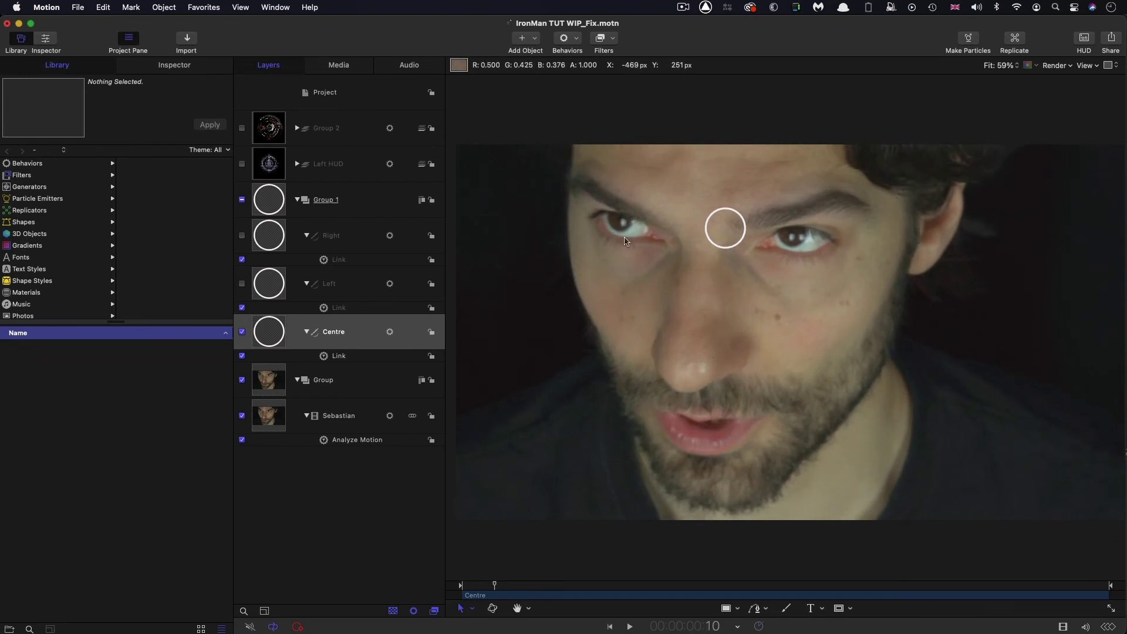
mouse_move(692, 588)
mouse_down()
mouse_move(747, 586)
mouse_move(711, 586)
mouse_up()
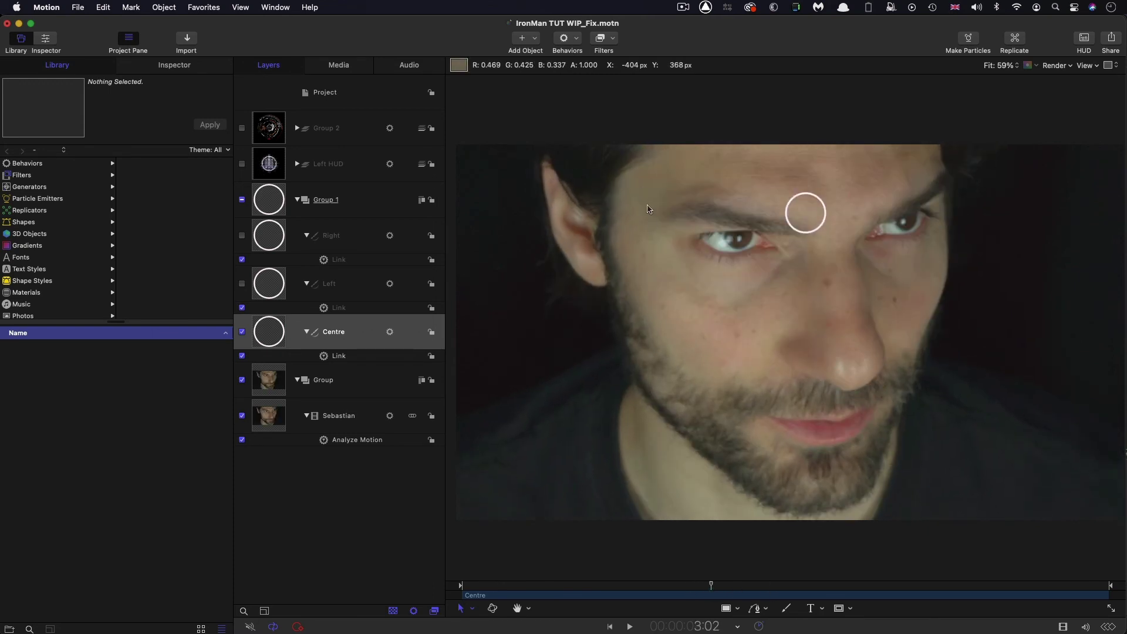
- Set the scale of the Centre circle's Link behavior to -1
click(272, 334)
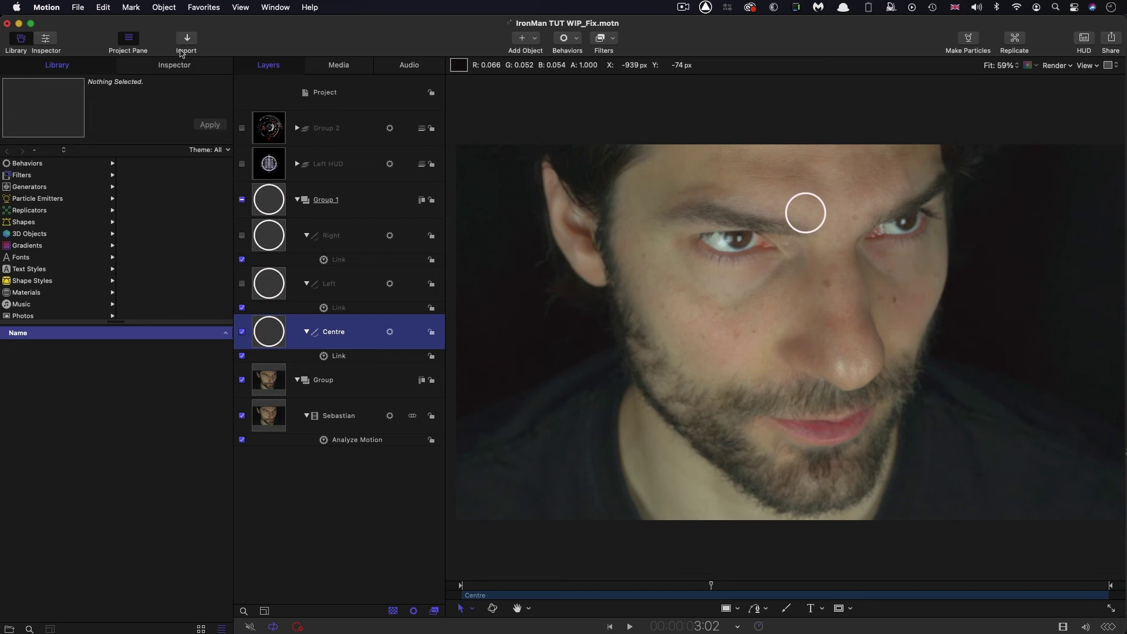
click(332, 358)
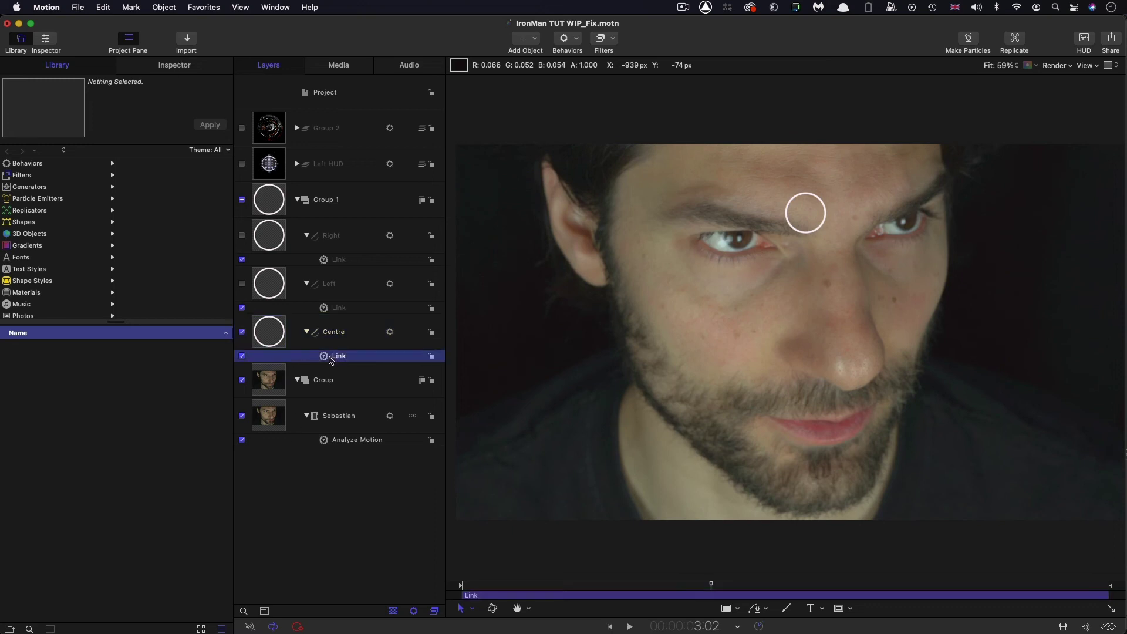
key(F2)
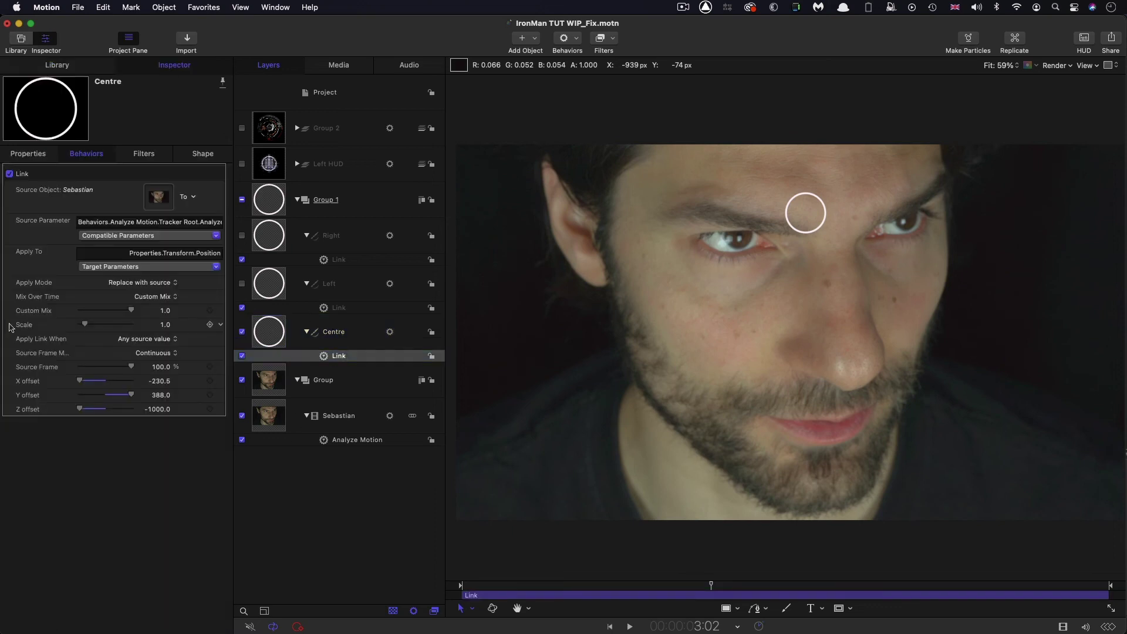
click(166, 325)
key(BackSpace)
text(-1)
key(Return)
- Set the Centre link's Z offset to 0, X offset to 0 and Y offset to -480
click(157, 409)
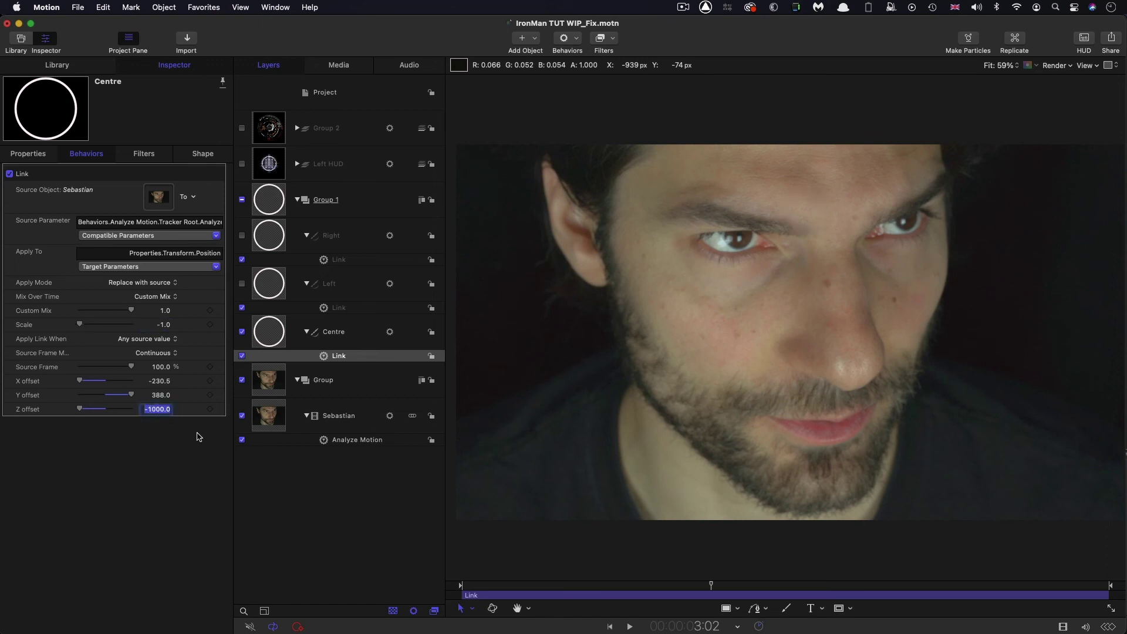
text(0)
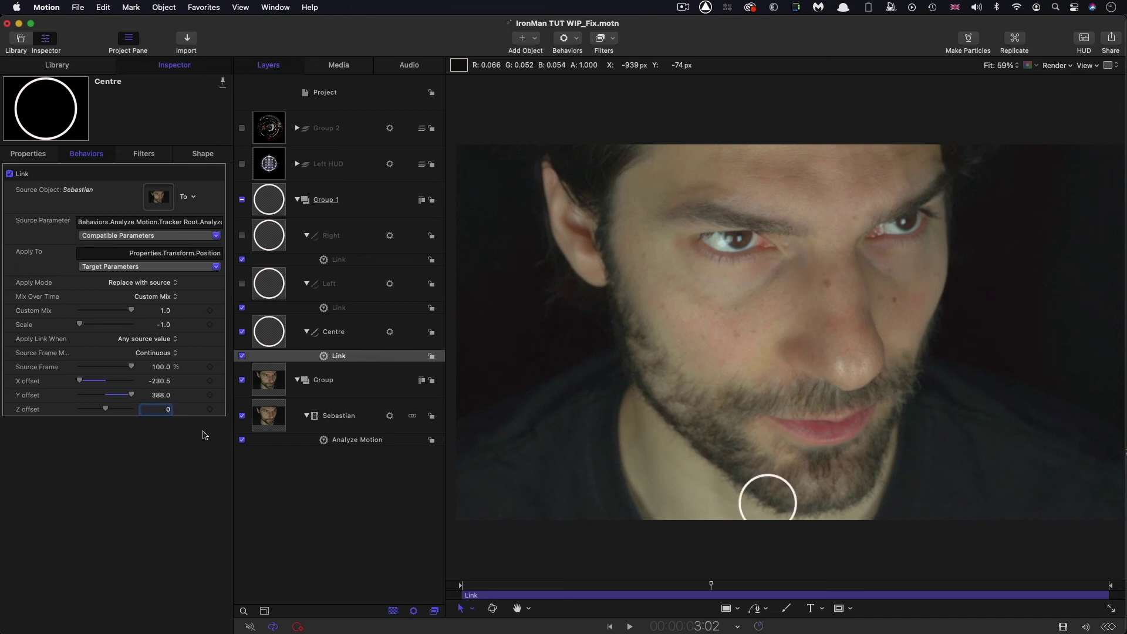
click(159, 382)
text(0)
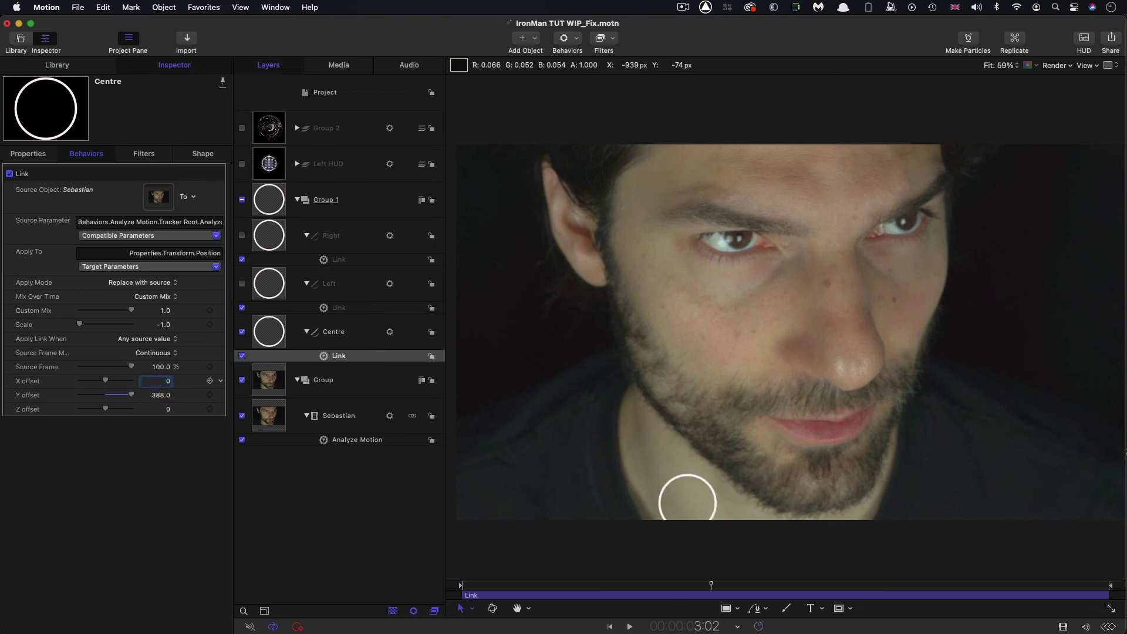
click(156, 395)
text(-480)
key(Return)
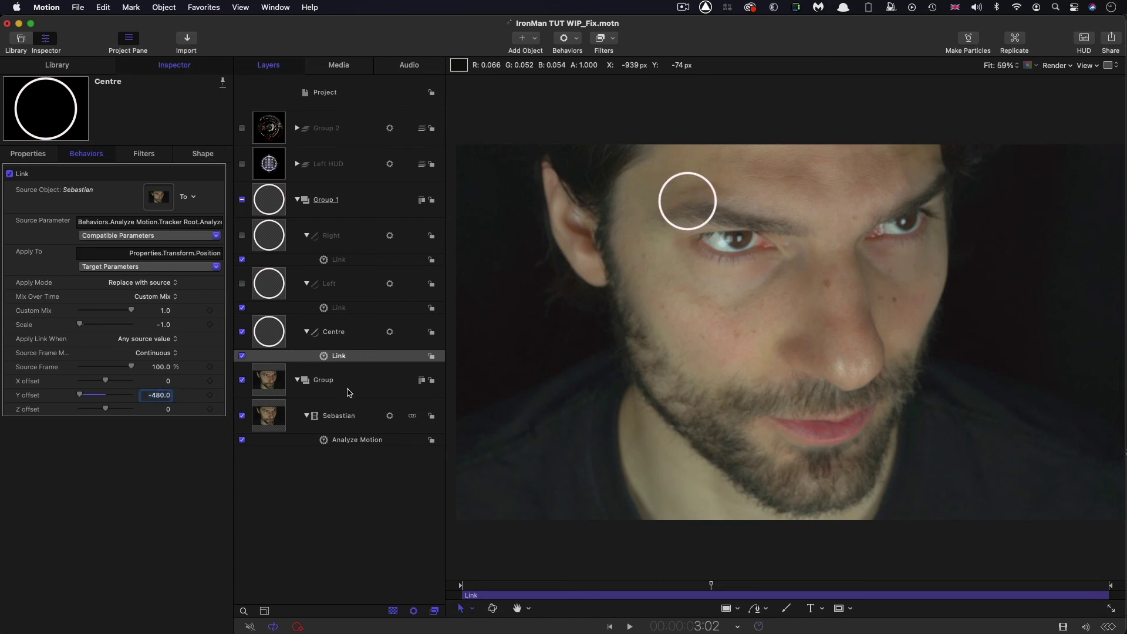
- Add a Link parameter behavior to the Centre circle's Z position
click(23, 154)
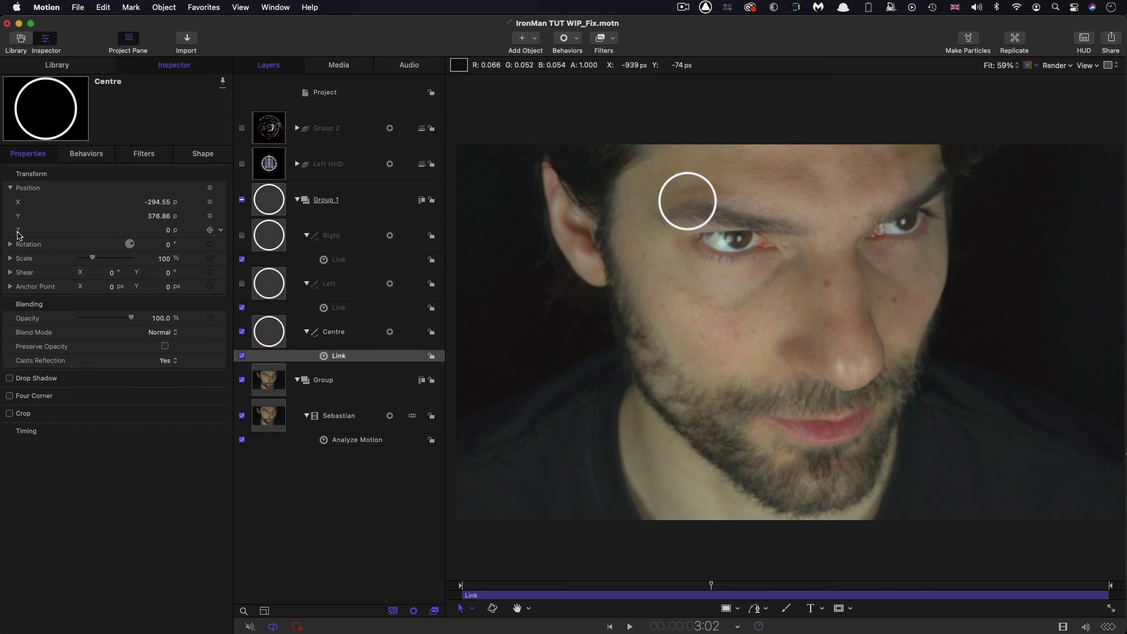
click(221, 230)
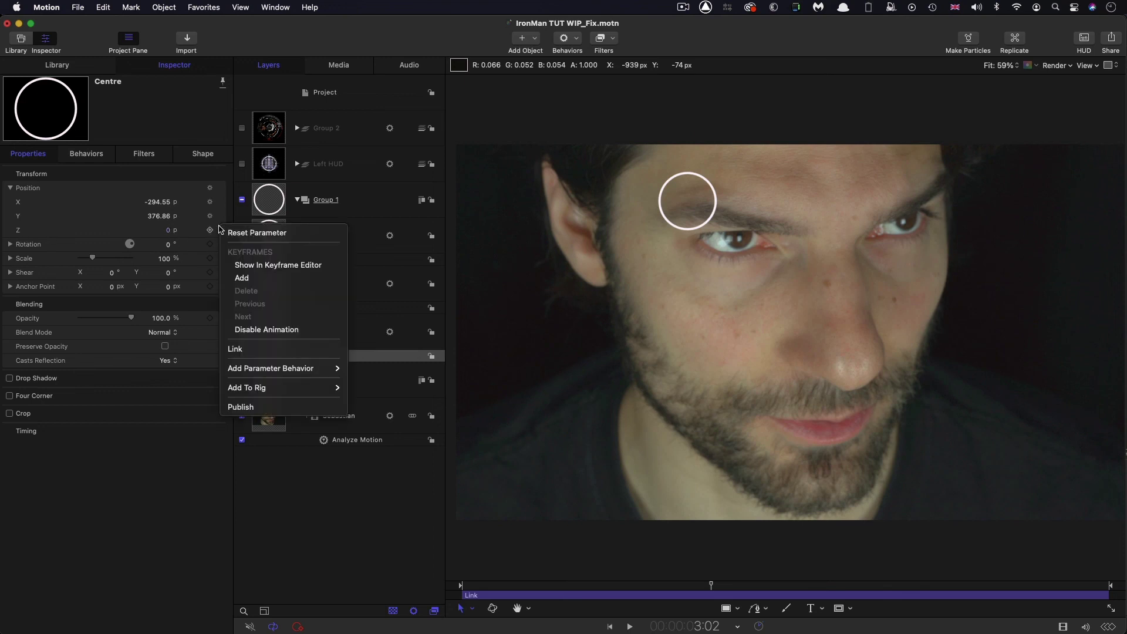
mouse_move(242, 369)
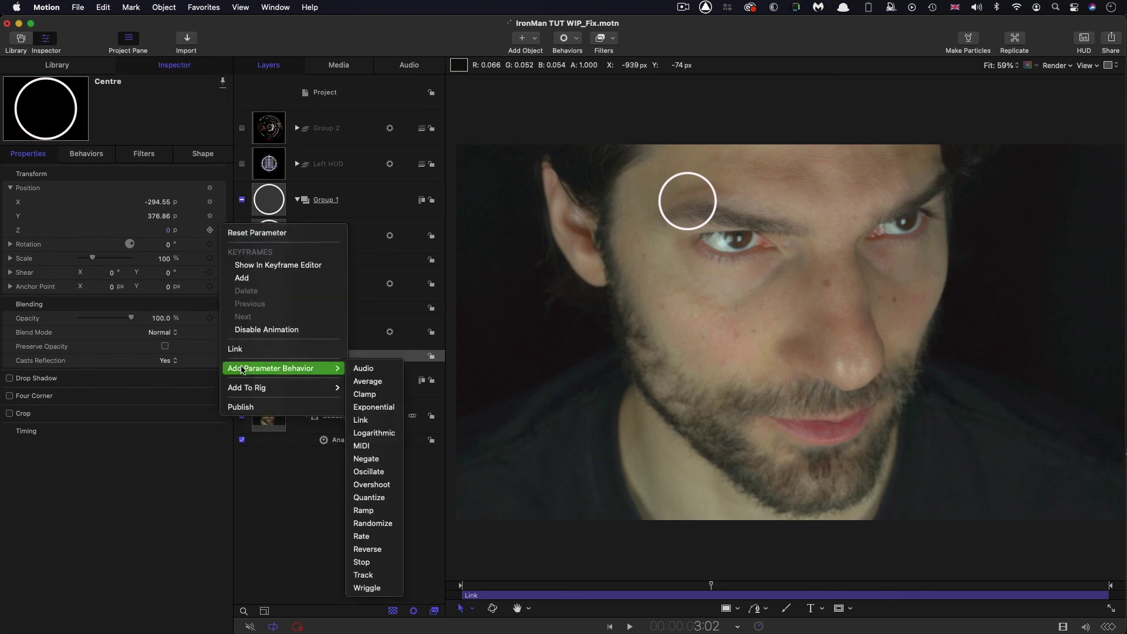
click(362, 420)
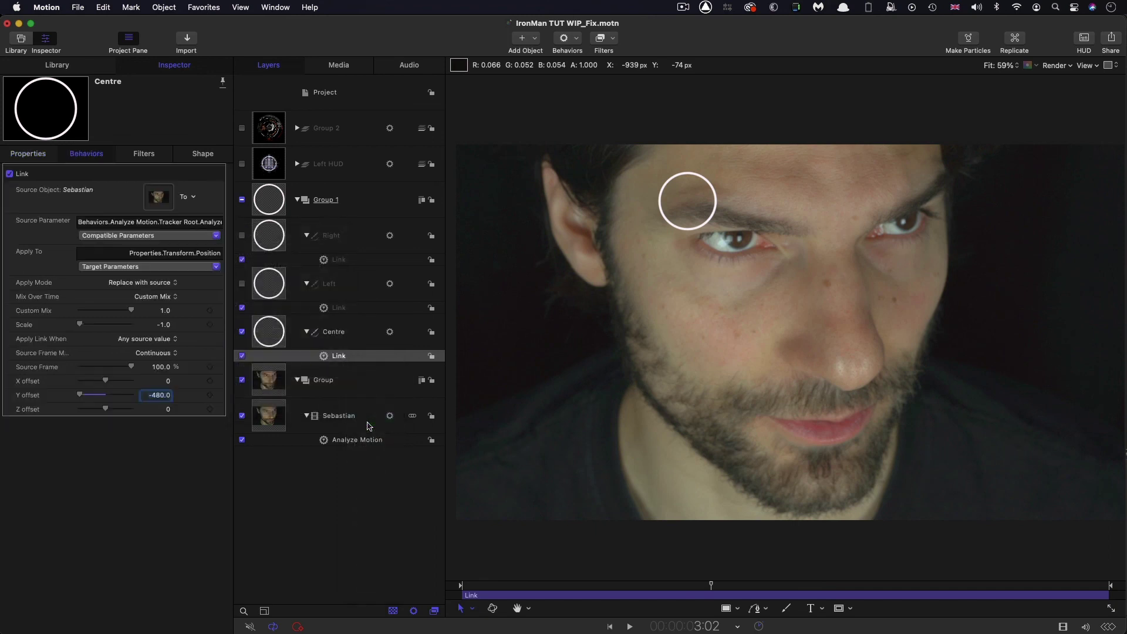
- Source the new link from the Z position in the face clip's Analyze Motion tracker transform, with a Z offset of -1000
drag(268, 435, 158, 197)
click(164, 237)
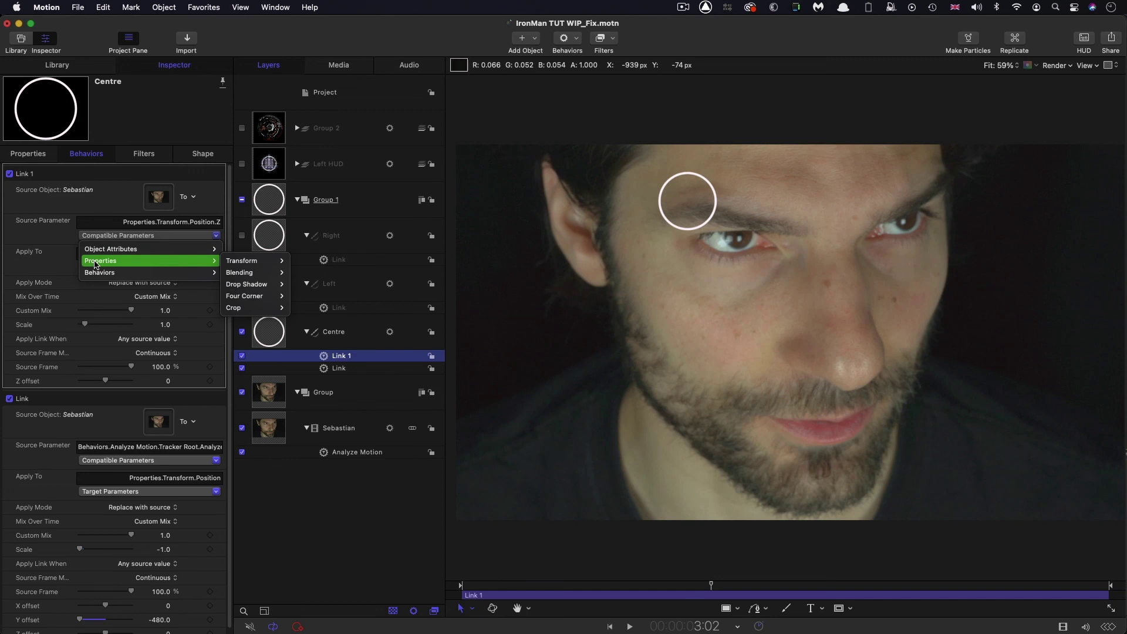
mouse_move(93, 274)
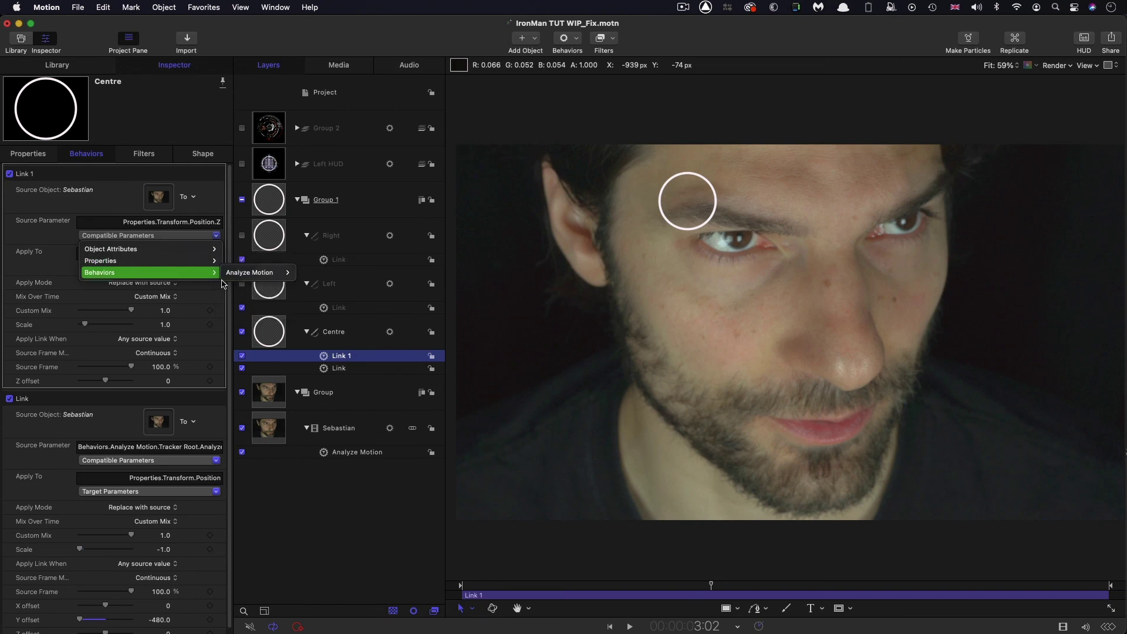
mouse_move(252, 273)
mouse_move(320, 272)
mouse_move(385, 277)
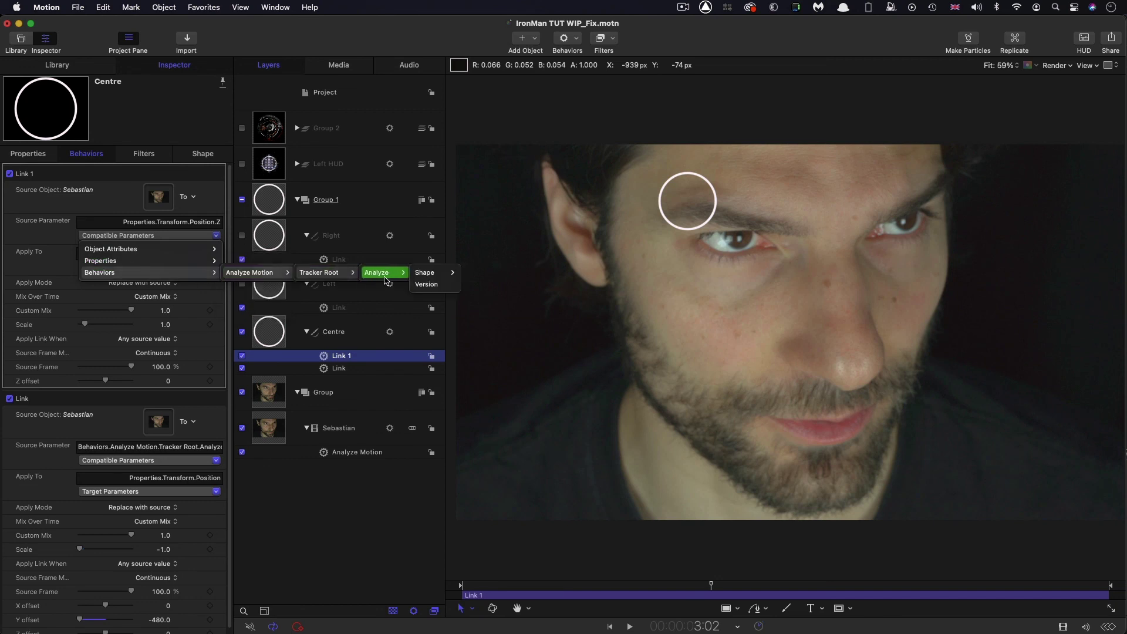
mouse_move(424, 273)
mouse_move(479, 276)
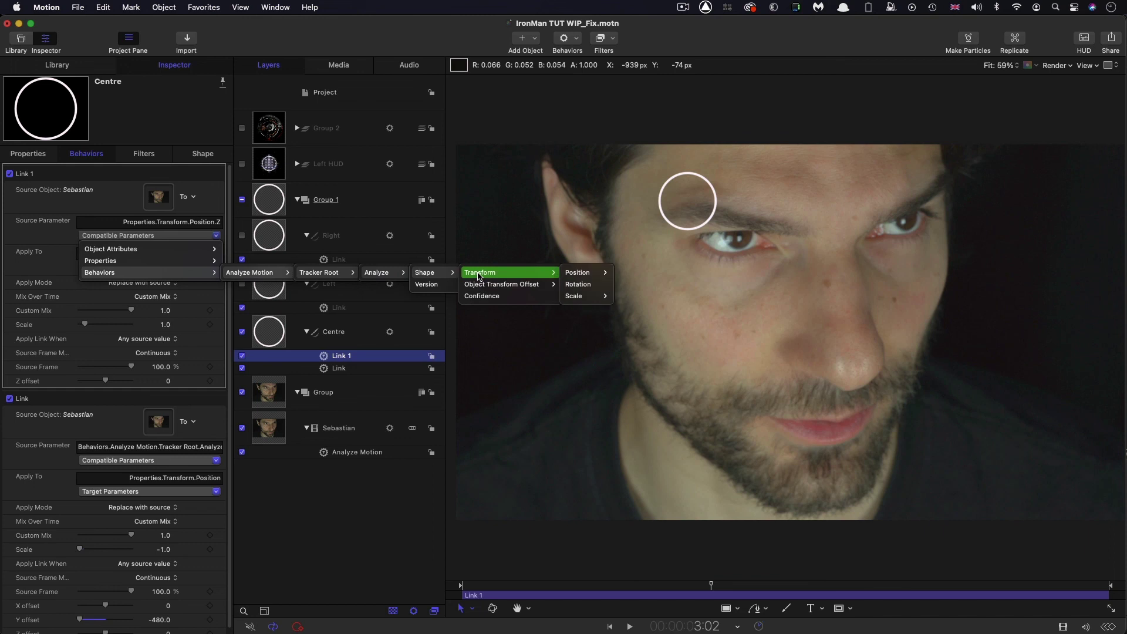
mouse_move(600, 276)
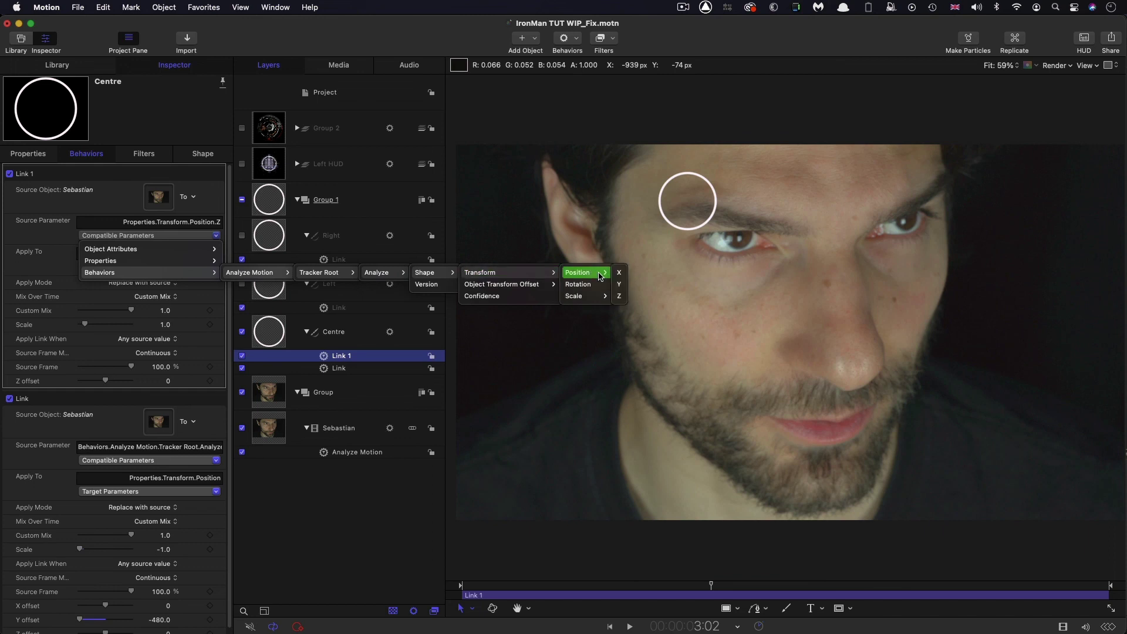
click(618, 297)
click(168, 381)
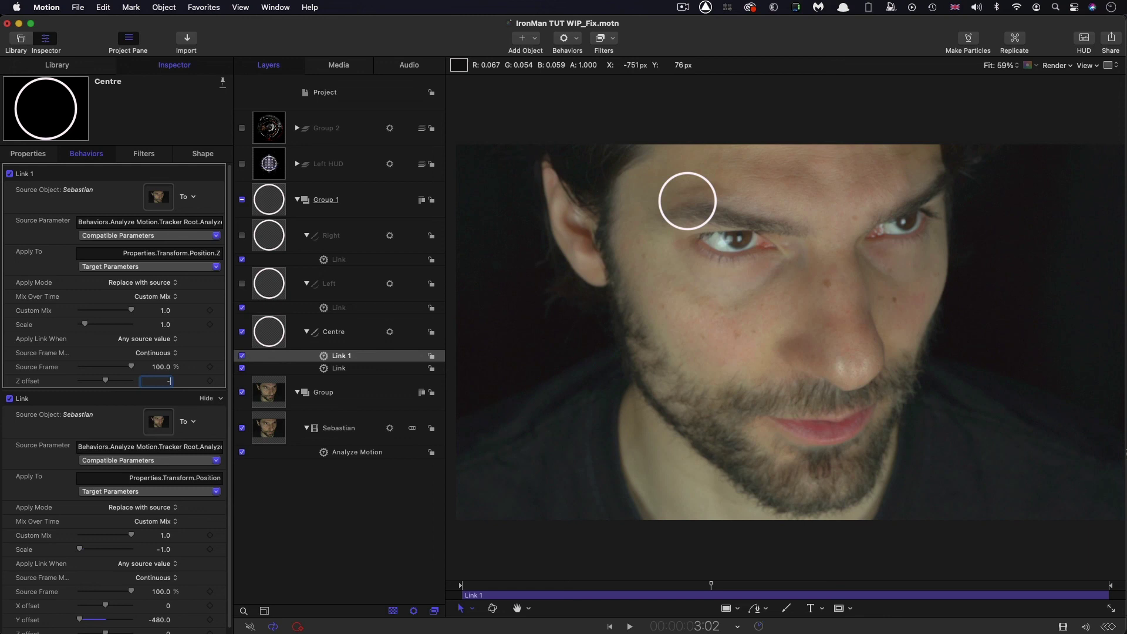
key(Return)
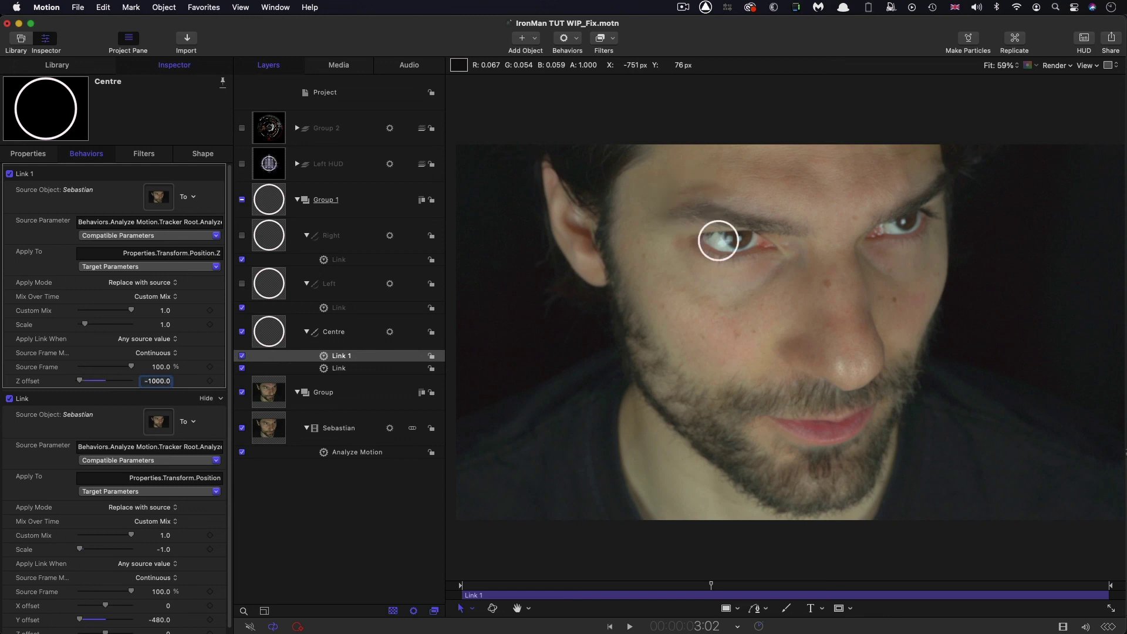
- Scrub from the start of the clip to 6:23 to check how the relinked Centre circle moves with the head
click(526, 587)
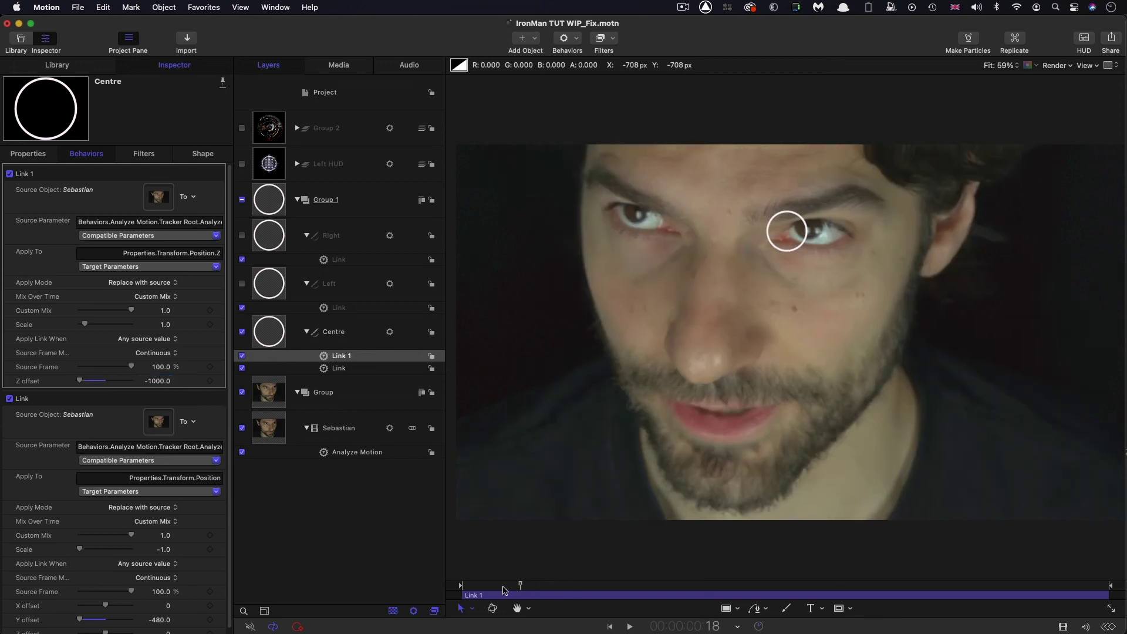
drag(521, 590, 442, 584)
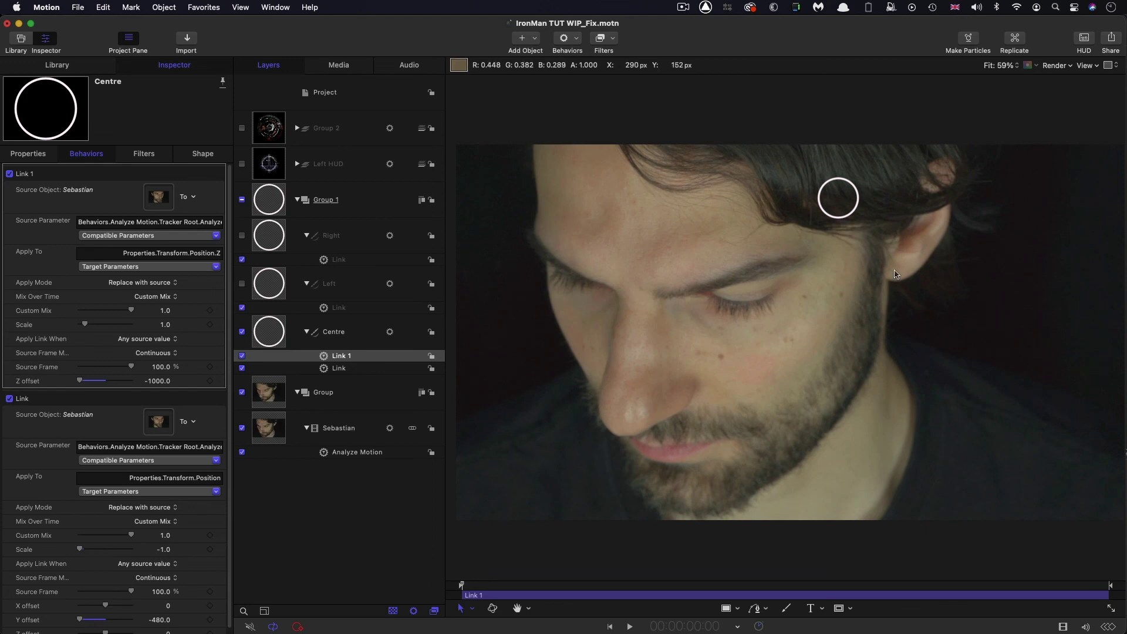
drag(462, 583, 1022, 605)
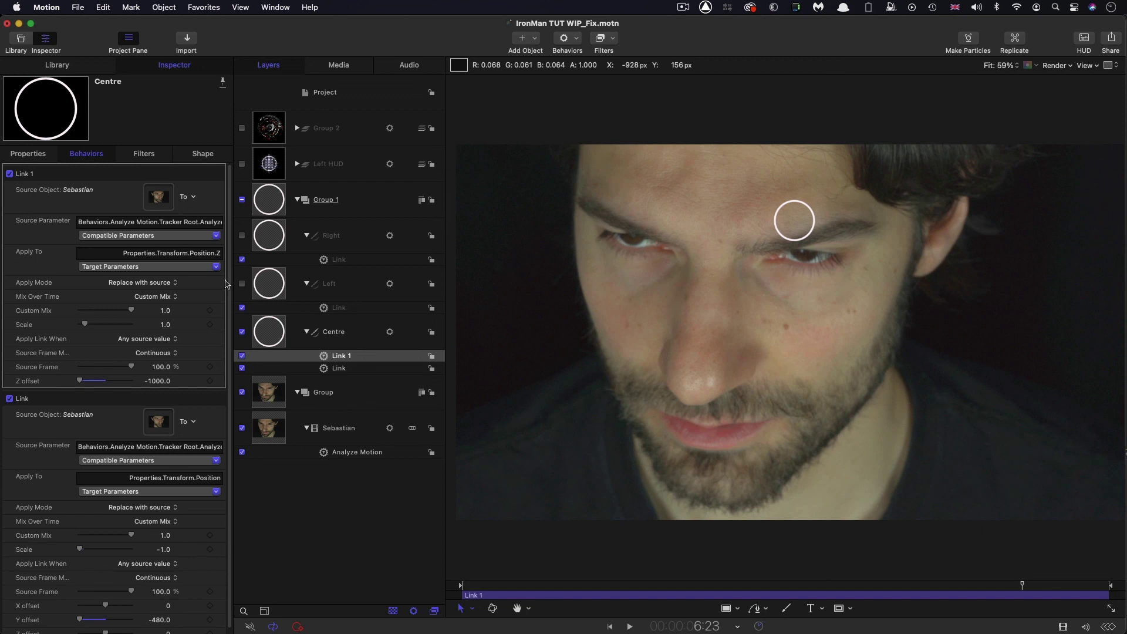
- Hide Group 1, show Left HUD and Group 2, and play the project from the start to review the HUDs
click(242, 200)
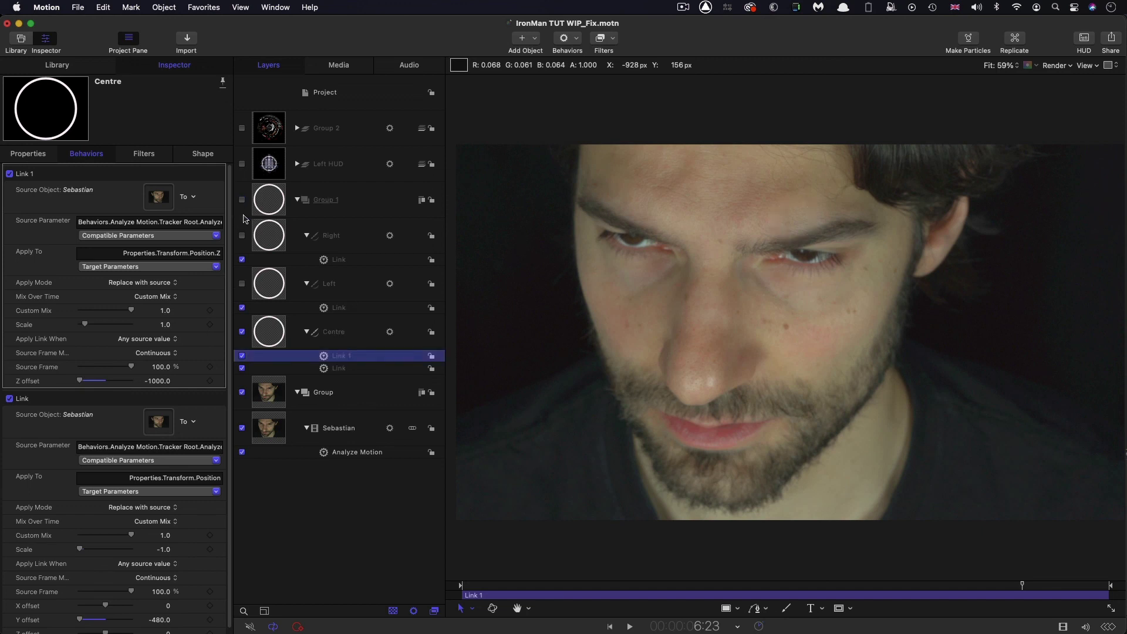
click(242, 163)
click(242, 128)
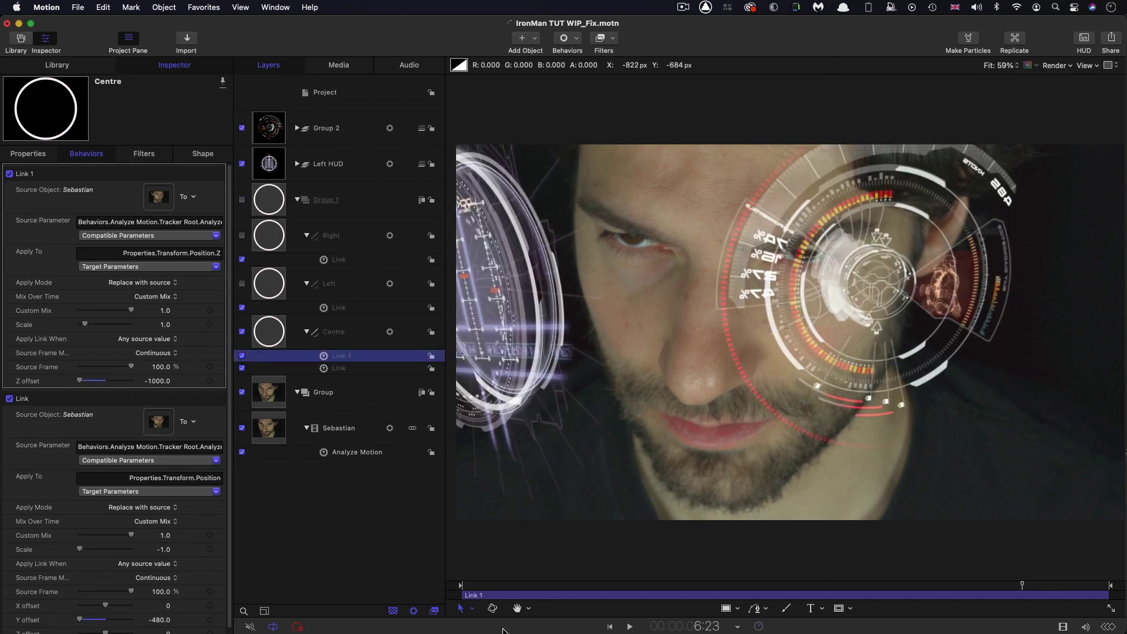
drag(555, 585, 455, 589)
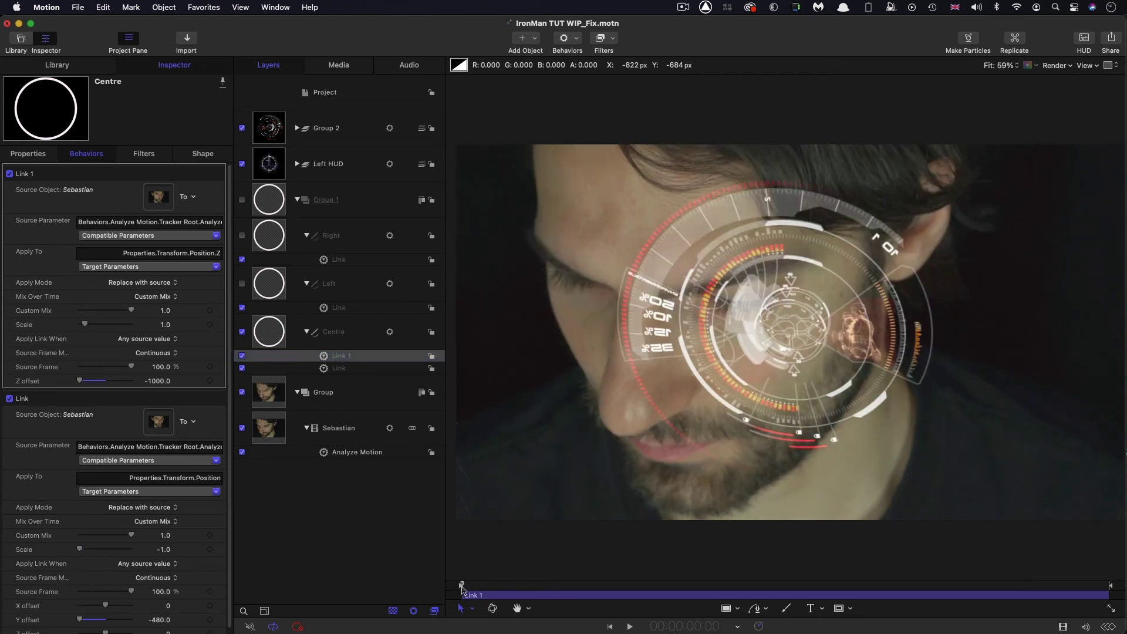
key(space)
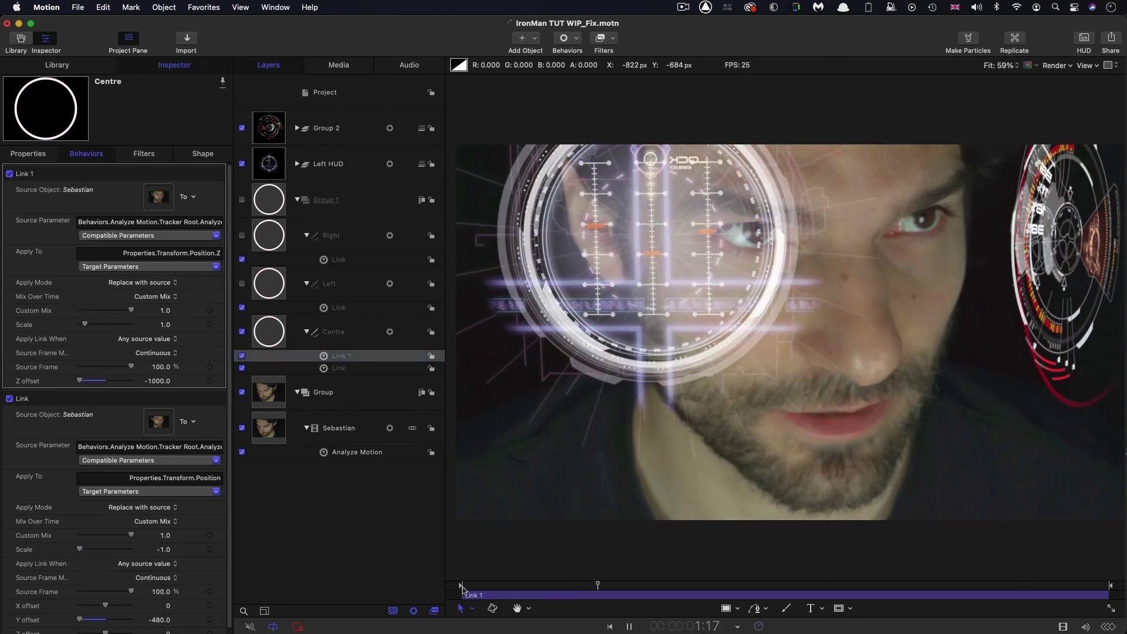